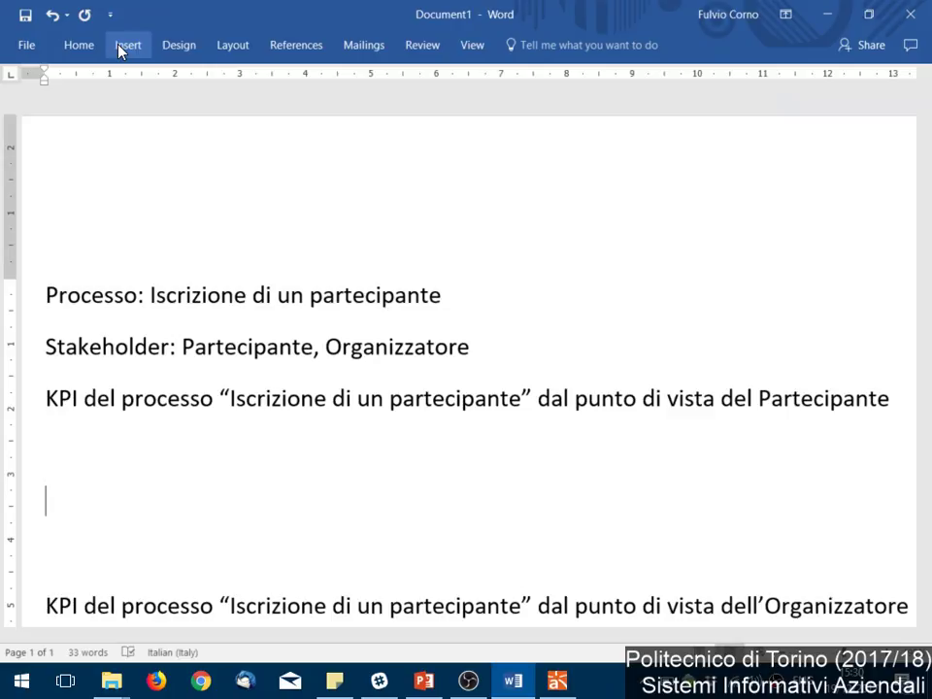
- Insert a table with four columns and six rows between the Partecipante and Organizzatore KPI headings
{"action": "left_click", "coordinate": [121, 45]}
{"action": "left_click", "coordinate": [61, 121]}
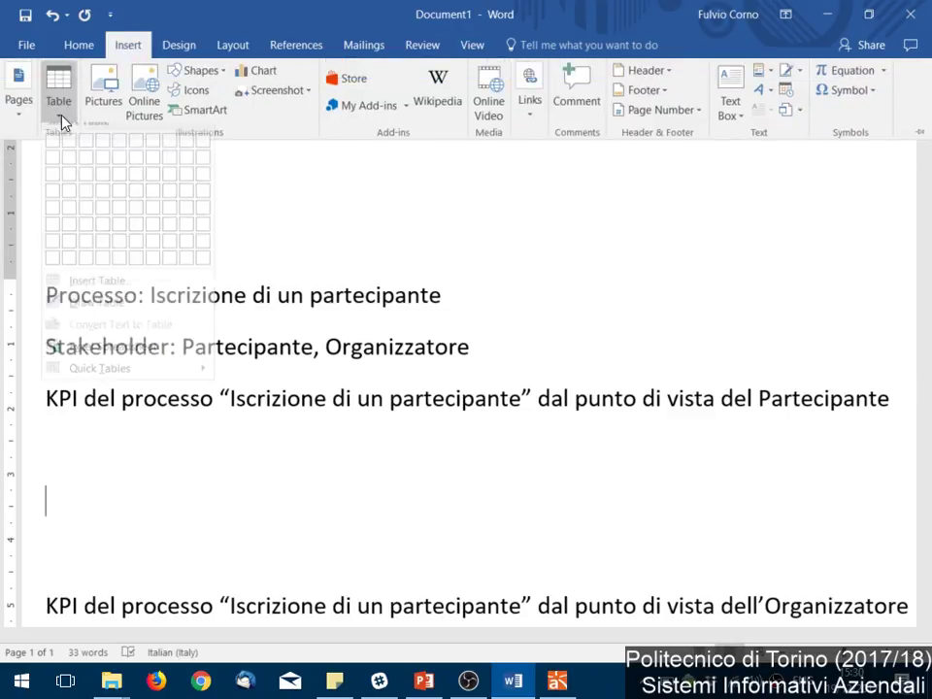
{"action": "left_click", "coordinate": [103, 244]}
{"action": "scroll", "coordinate": [239, 214], "scroll_direction": "down", "scroll_amount": 5}
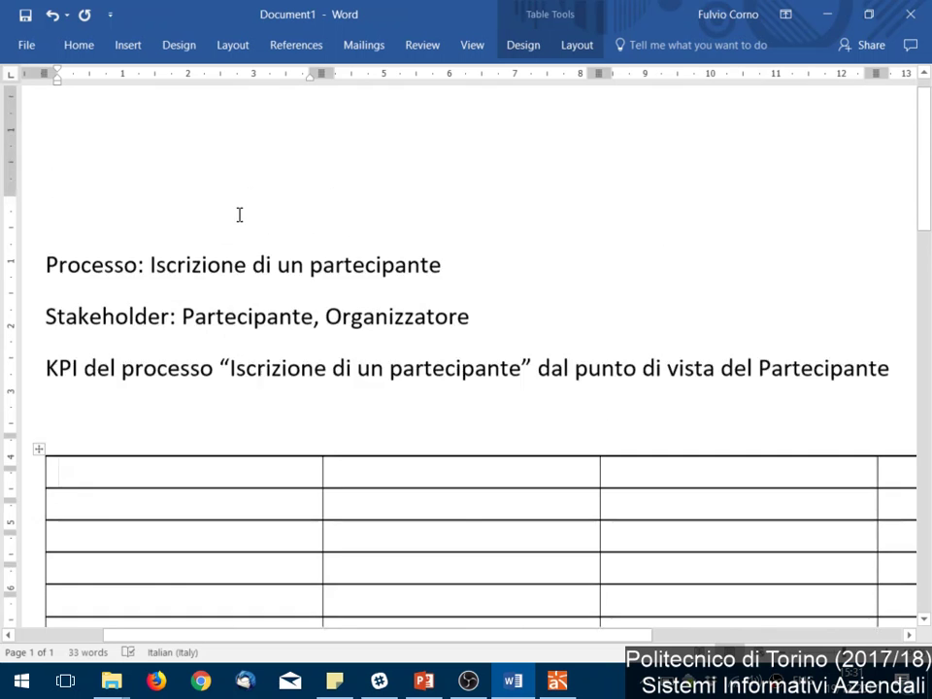
{"action": "scroll", "coordinate": [513, 402], "scroll_direction": "down", "scroll_amount": 3, "text": "ctrl"}
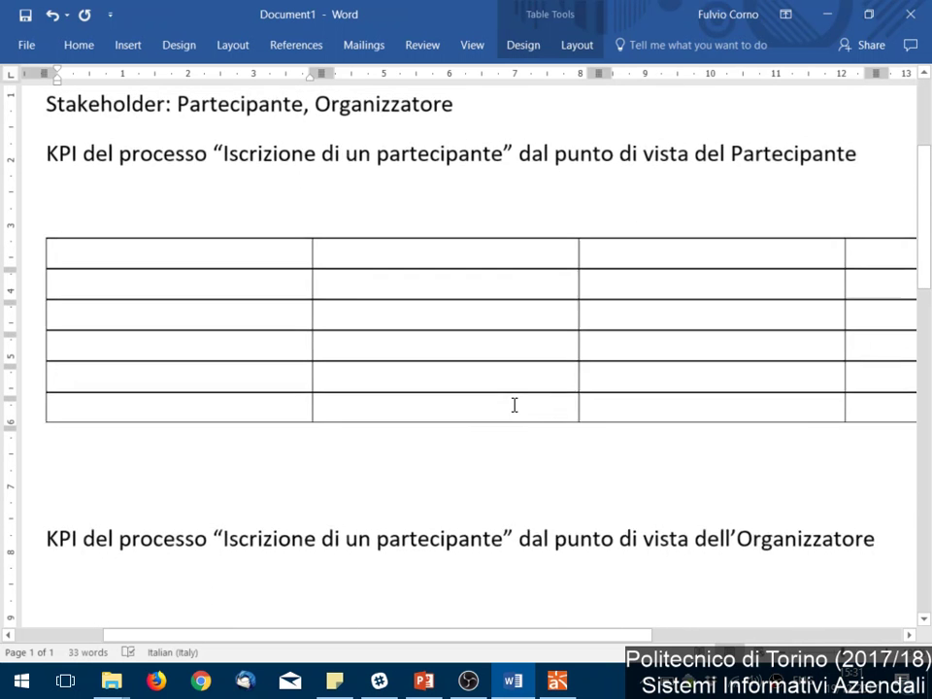
{"action": "scroll", "coordinate": [509, 397], "scroll_direction": "down", "scroll_amount": 2, "text": "ctrl"}
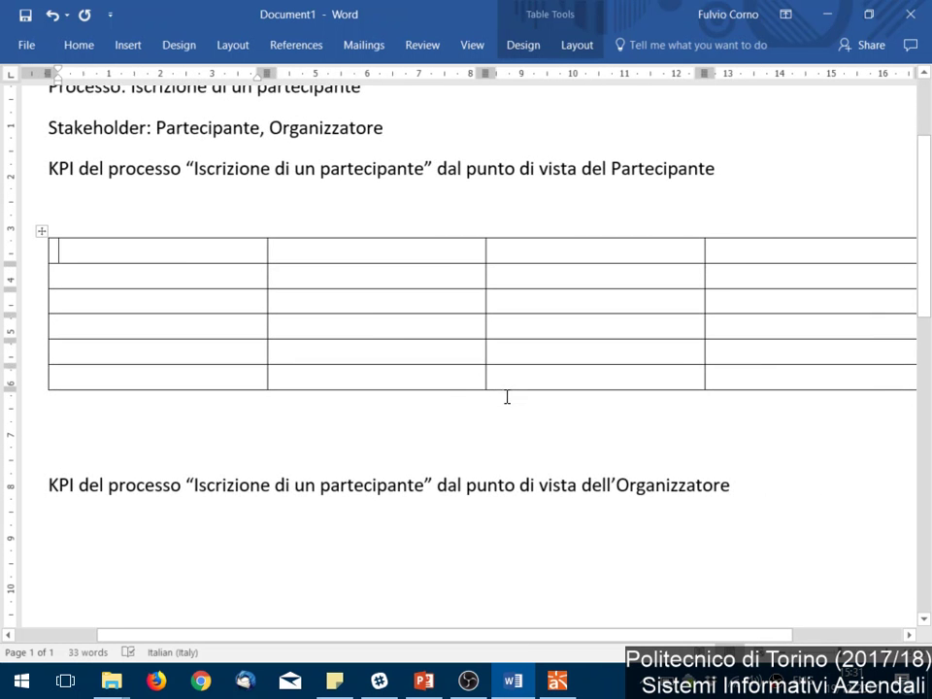
- Consult the "3.Profile KPI" slide in PowerPoint and label the first-column rows below the table's header row in Word Name, Category and Goal
{"action": "key", "text": "alt+Tab"}
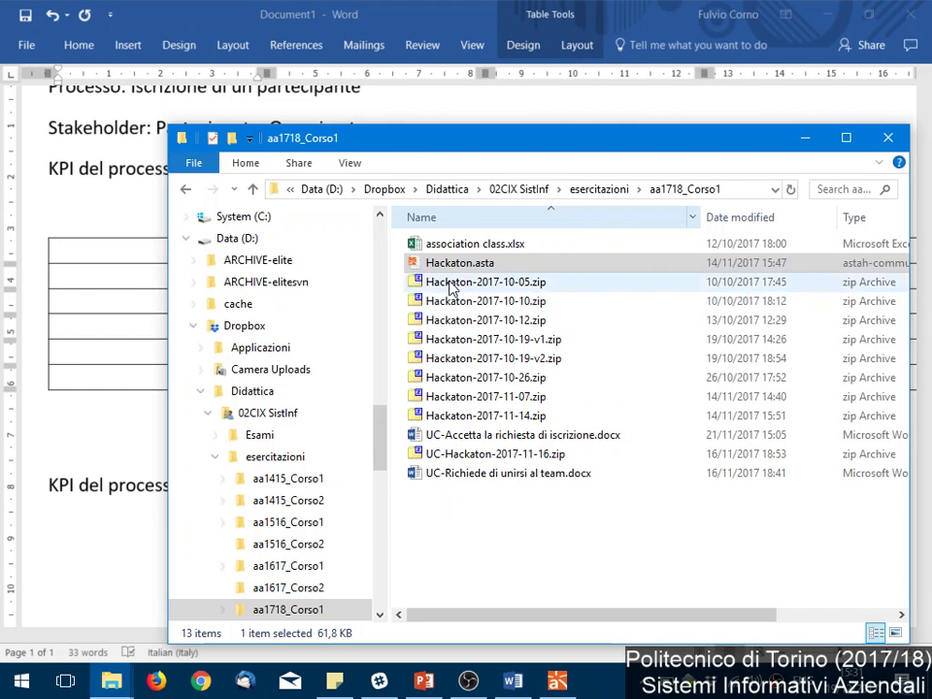
{"action": "key", "text": "alt+Tab"}
{"action": "key", "text": "alt+Tab"}
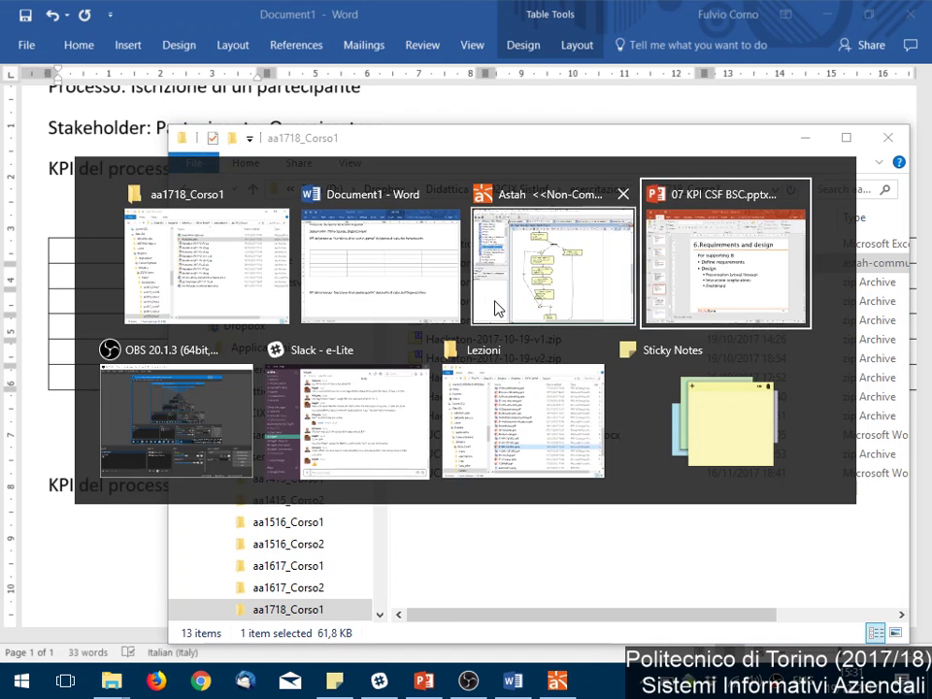
{"action": "scroll", "coordinate": [496, 299], "scroll_direction": "up", "scroll_amount": 5}
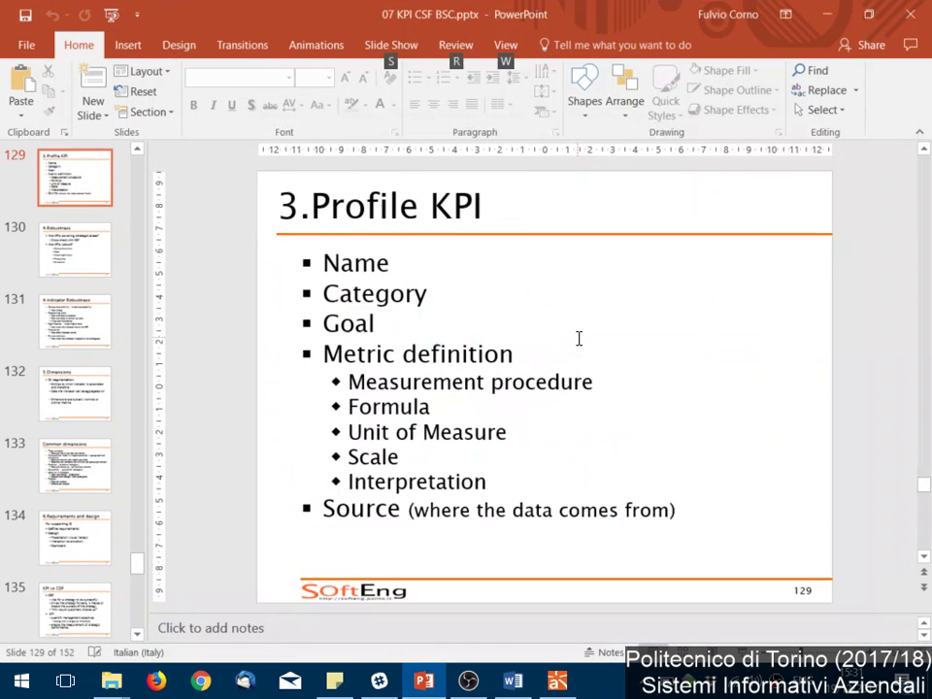
{"action": "key", "text": "alt+Tab"}
{"action": "key", "text": "alt+Tab"}
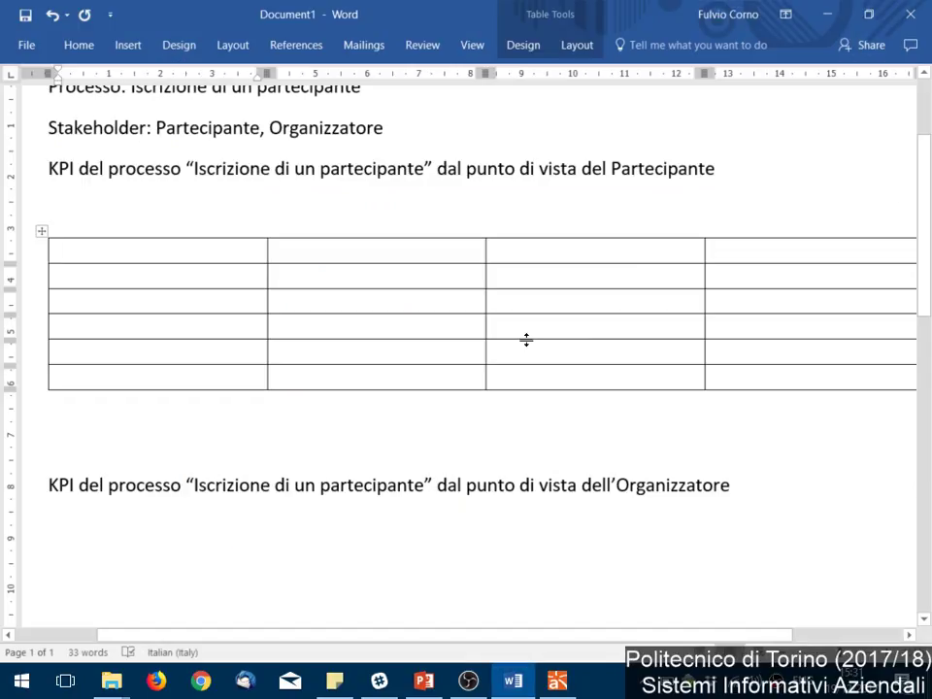
{"action": "type", "text": "Name"}
{"action": "key", "text": "Down"}
{"action": "type", "text": "Ca"}
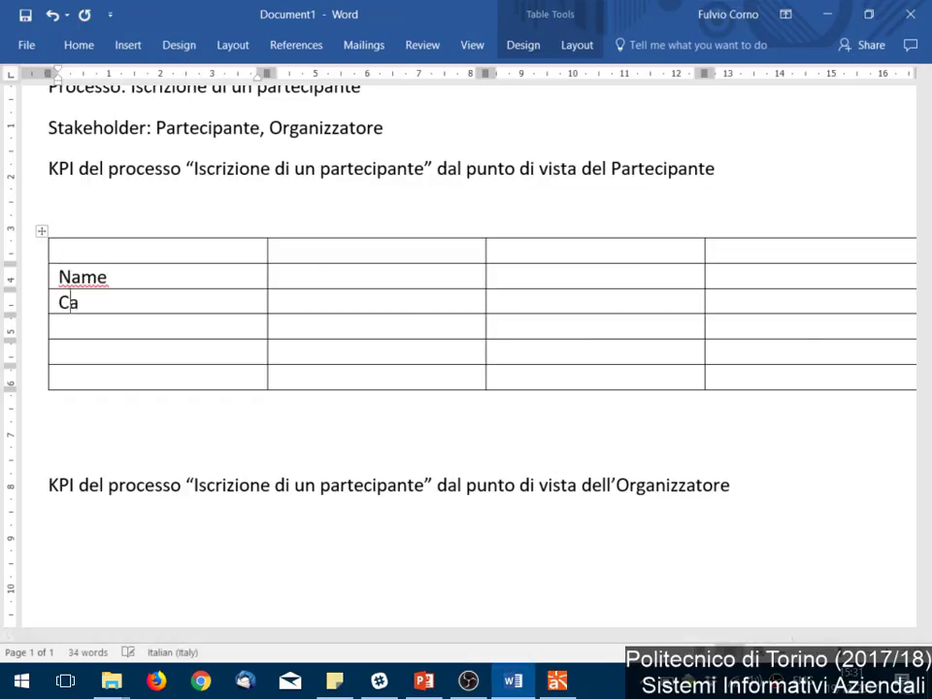
{"action": "type", "text": "tegory"}
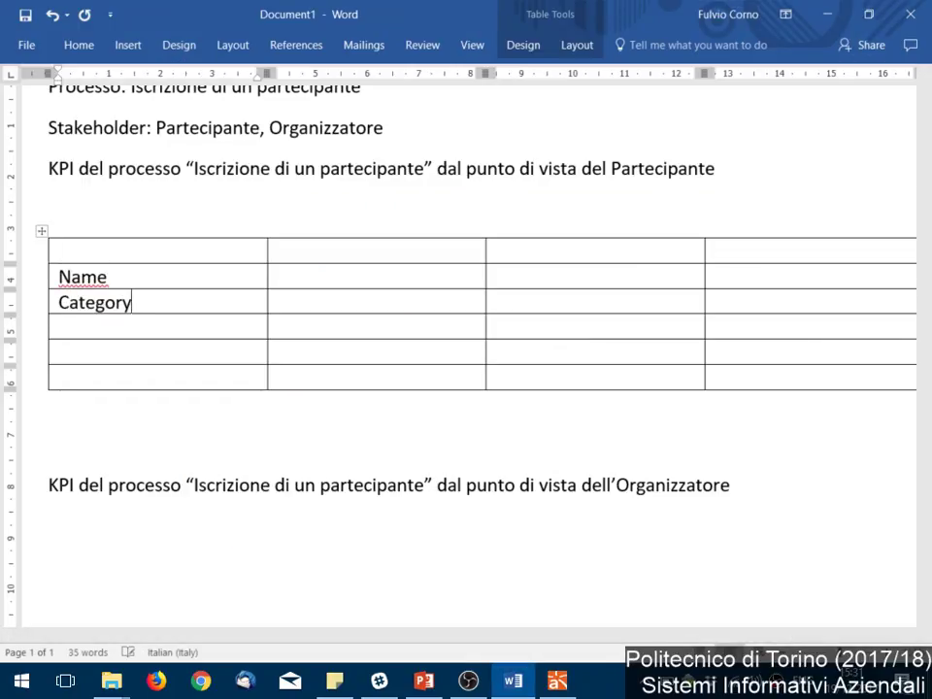
{"action": "key", "text": "Down"}
{"action": "type", "text": "Goal"}
{"action": "key", "text": "Down"}
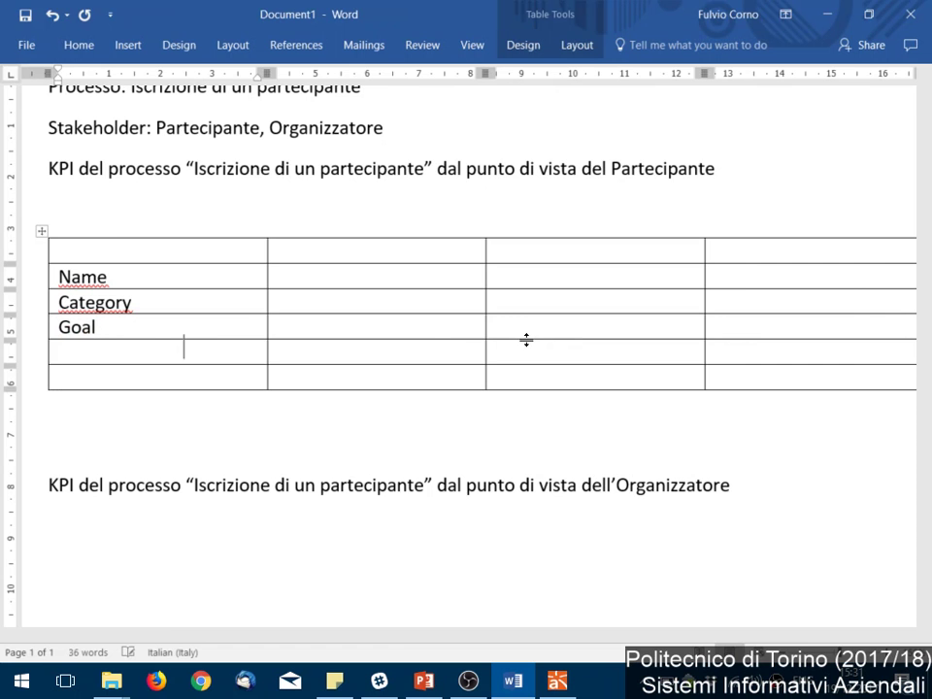
- Check the metric definition entries on the Profile KPI slide in PowerPoint and enter Procedure below Goal in the Word table
{"action": "key", "text": "alt+Tab"}
{"action": "key", "text": "alt+Tab"}
{"action": "key", "text": "Tab"}
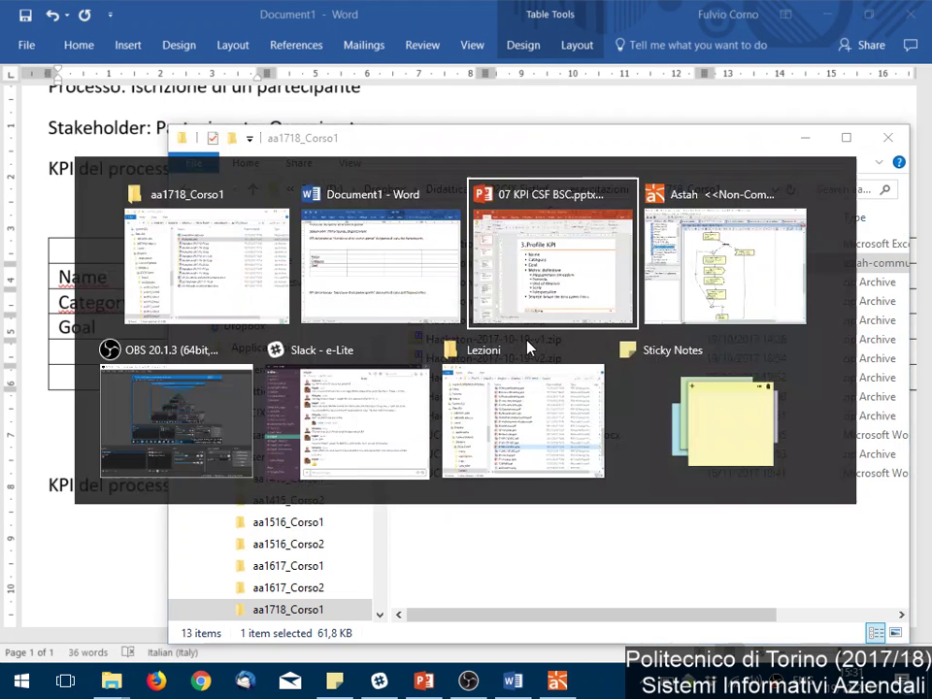
{"action": "key", "text": "alt+Tab"}
{"action": "key", "text": "Tab"}
{"action": "key", "text": "Tab"}
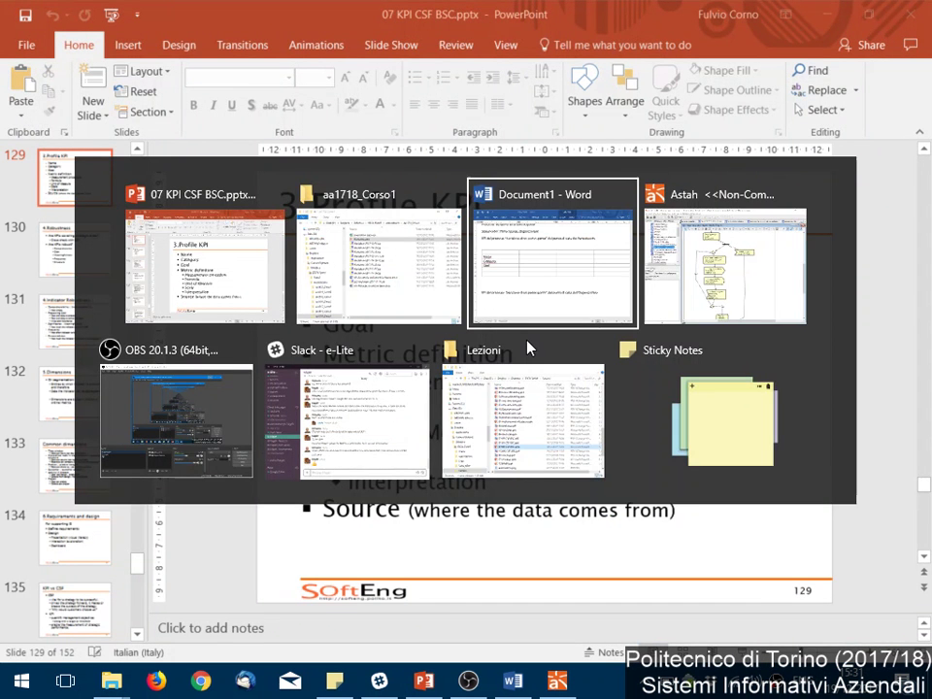
{"action": "key", "text": "alt+Tab"}
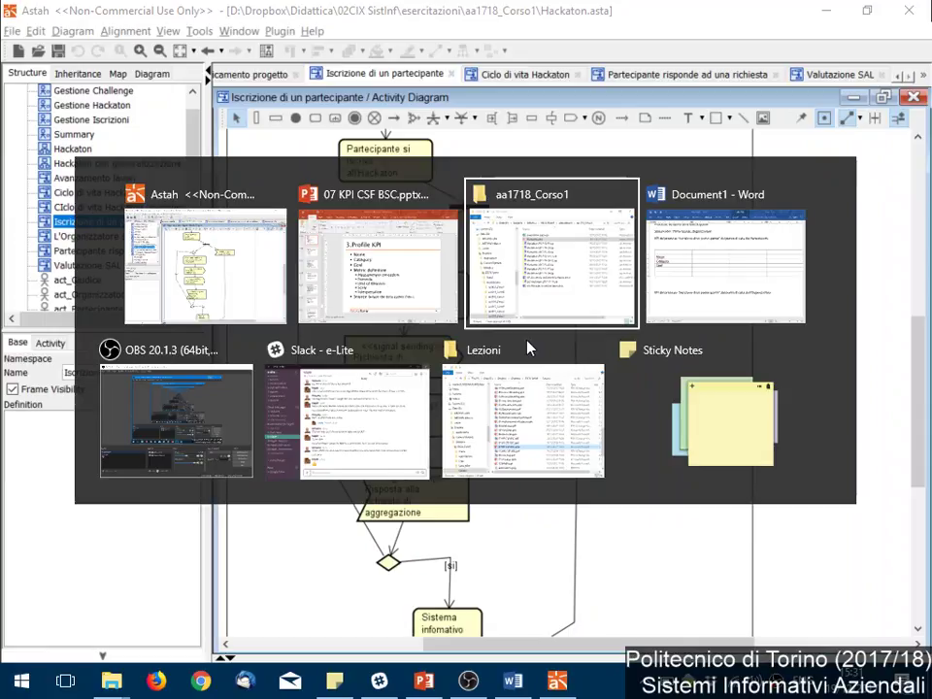
{"action": "key", "text": "alt+Tab"}
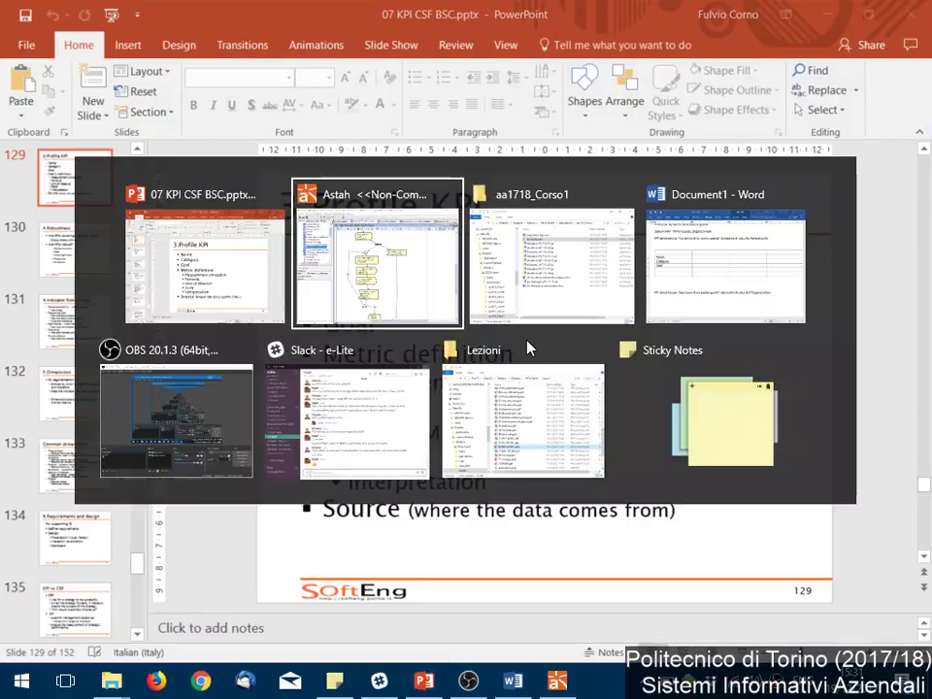
{"action": "key", "text": "Tab"}
{"action": "key", "text": "Tab"}
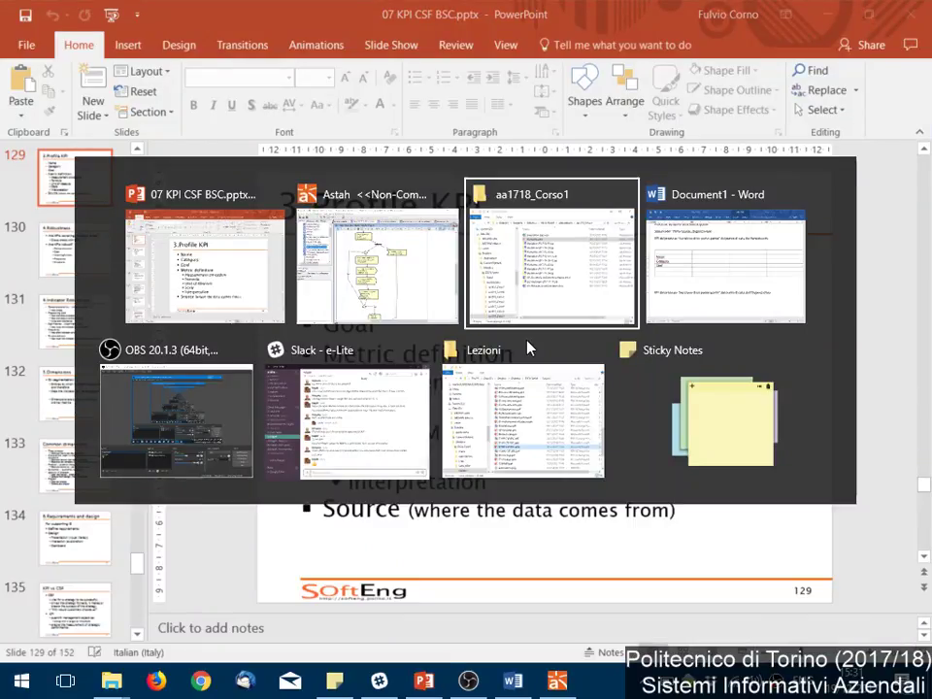
{"action": "type", "text": "Procedure"}
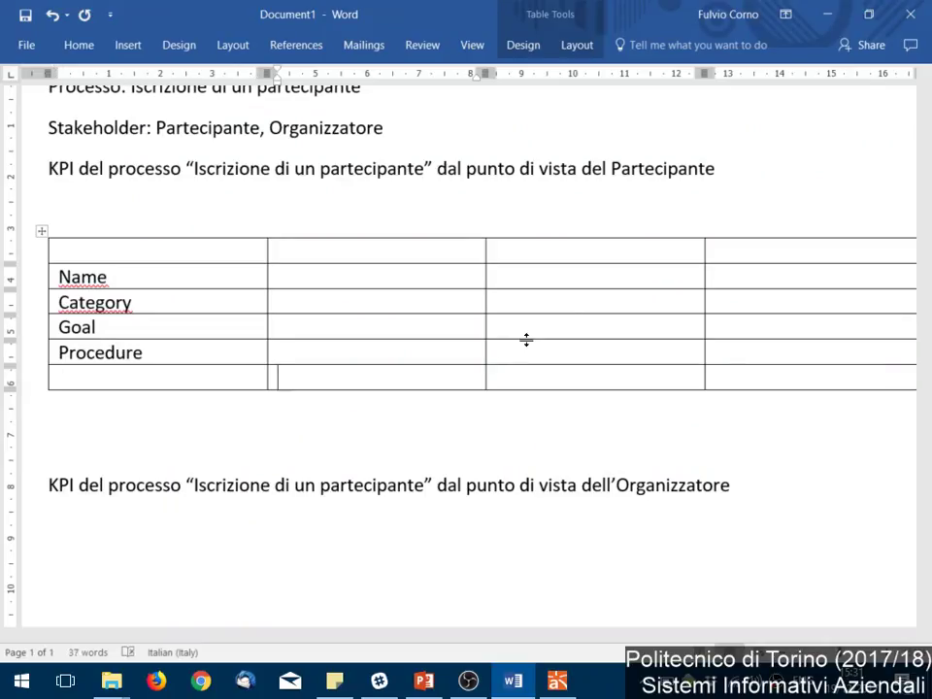
- Enter the label Formula in the first column, directly below Procedure
{"action": "key", "text": "Down"}
{"action": "type", "text": "Forum"}
{"action": "key", "text": "BackSpace"}
{"action": "key", "text": "BackSpace"}
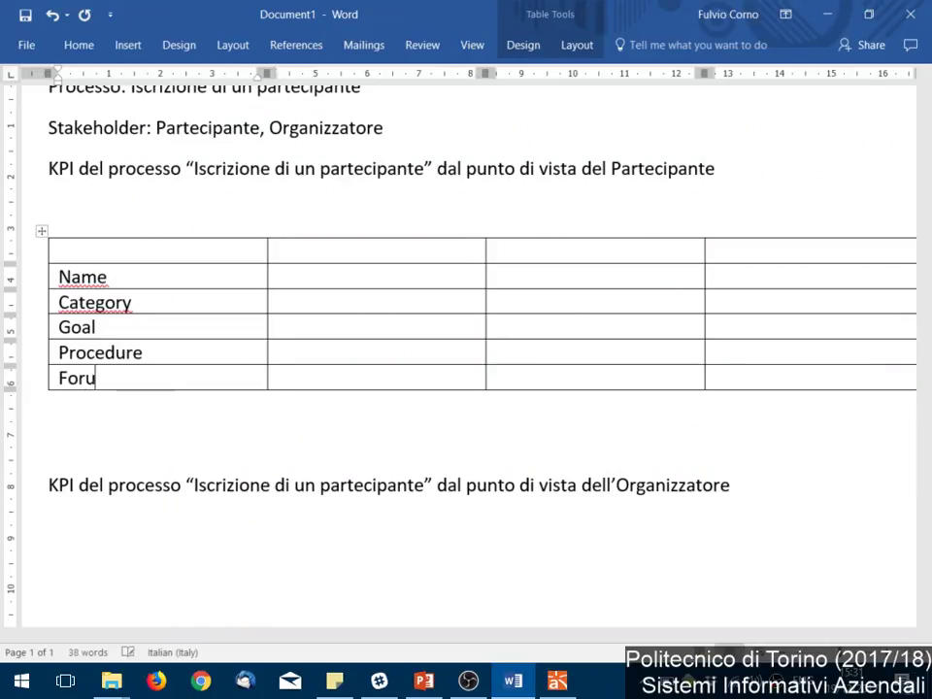
{"action": "type", "text": "mula"}
- Add a new row at the end of the table and label it Unit of Measure, as on the PowerPoint slide
{"action": "key", "text": "Tab"}
{"action": "key", "text": "Tab"}
{"action": "key", "text": "Tab"}
{"action": "key", "text": "Tab"}
{"action": "key", "text": "alt+Tab"}
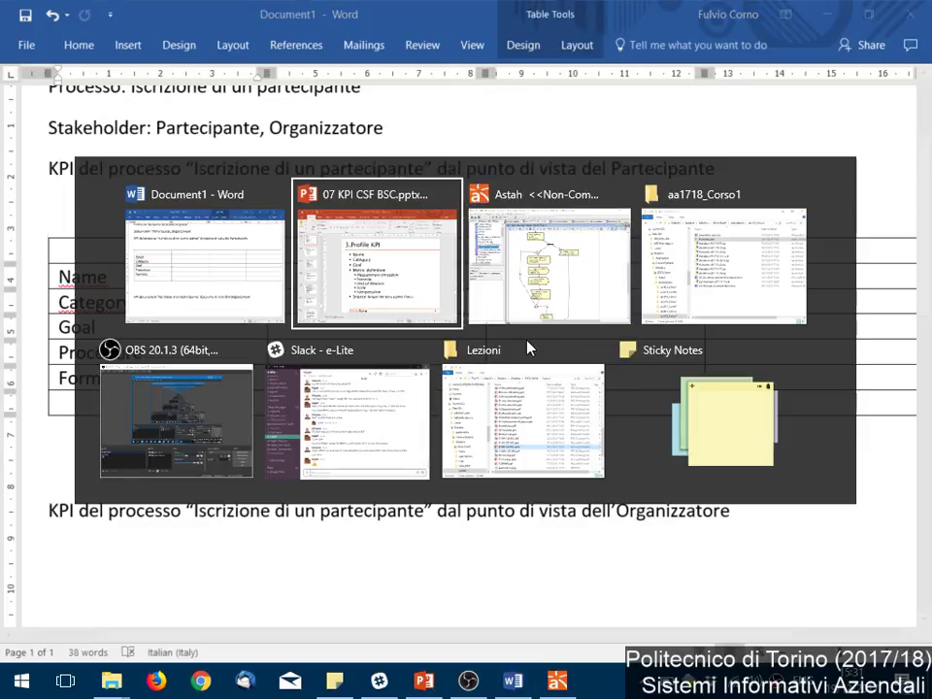
{"action": "key", "text": "alt+Tab"}
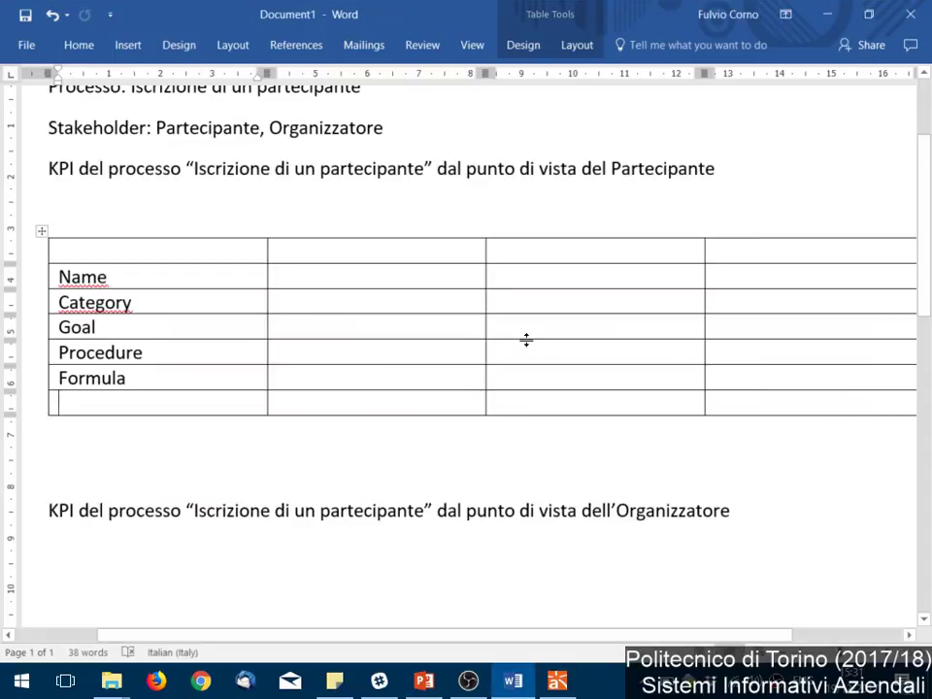
{"action": "type", "text": "Unit of Measure"}
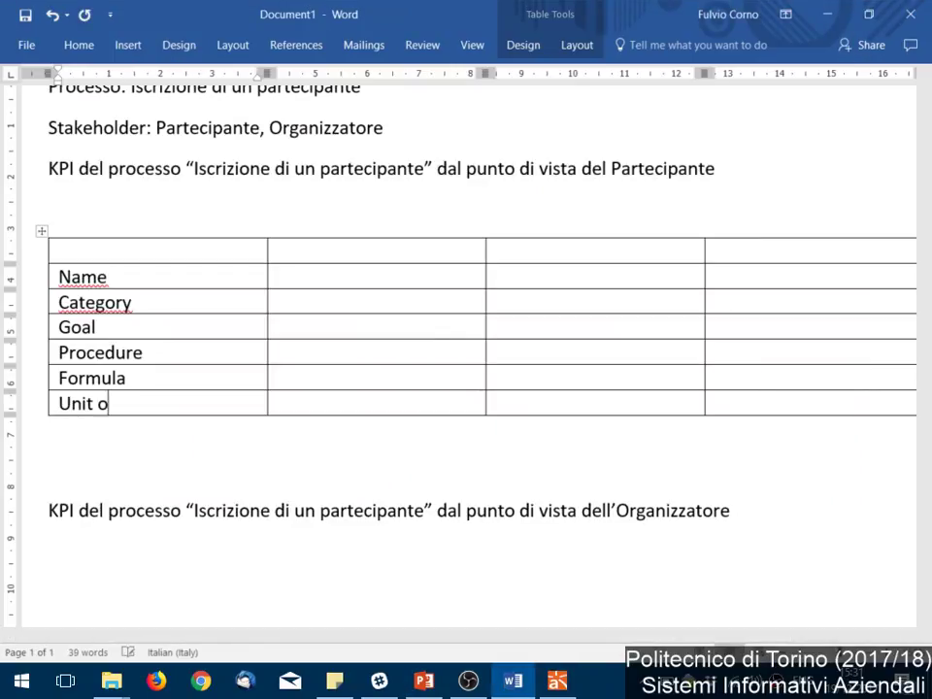
- Add another row below Unit of Measure and label it Scale
{"action": "key", "text": "Tab"}
{"action": "key", "text": "Tab"}
{"action": "key", "text": "Tab"}
{"action": "key", "text": "Tab"}
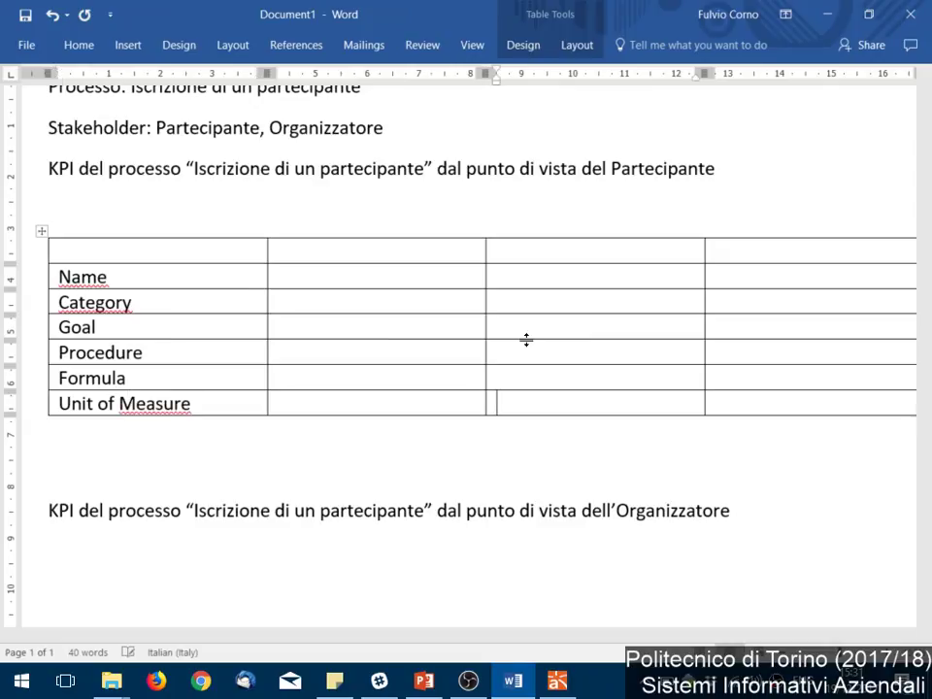
{"action": "type", "text": "Scale"}
- Add a row below Scale and label it Interpretation, checking the term on the PowerPoint slide
{"action": "key", "text": "Tab"}
{"action": "key", "text": "Tab"}
{"action": "key", "text": "Tab"}
{"action": "key", "text": "Tab"}
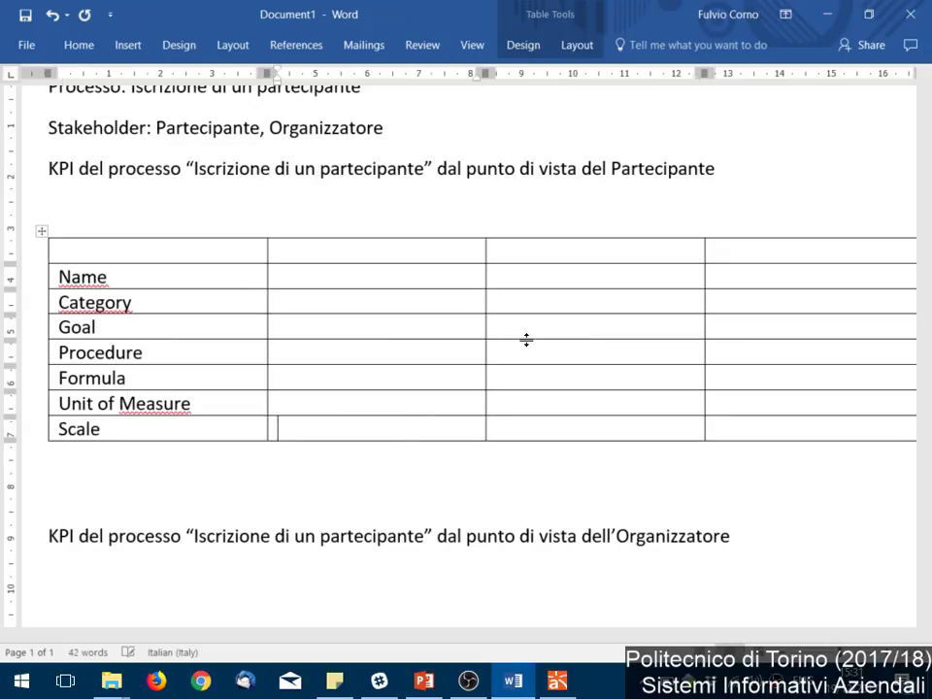
{"action": "key", "text": "alt+Tab"}
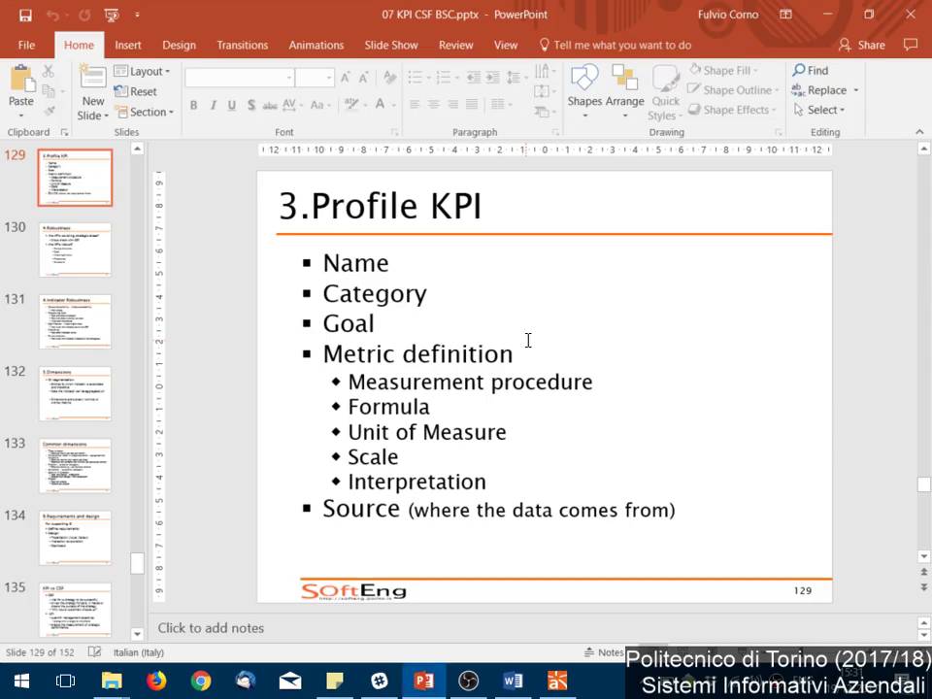
{"action": "key", "text": "alt+Tab"}
{"action": "type", "text": "Interpre"}
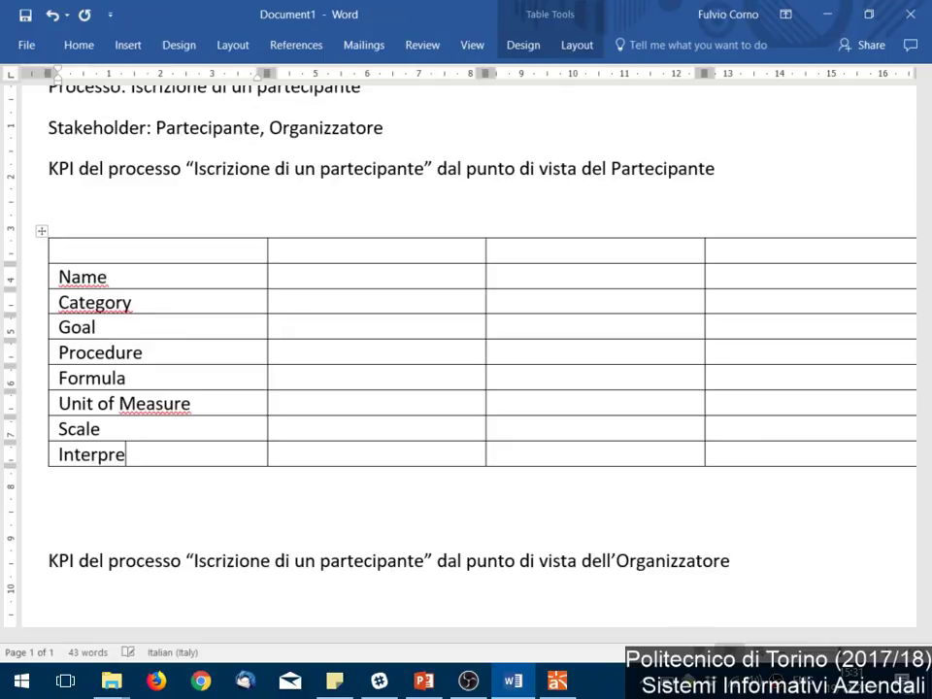
{"action": "type", "text": "tation"}
- Add a final row below Interpretation and label it Source, after rechecking the PowerPoint slide
{"action": "key", "text": "Tab"}
{"action": "key", "text": "Tab"}
{"action": "key", "text": "Tab"}
{"action": "key", "text": "Tab"}
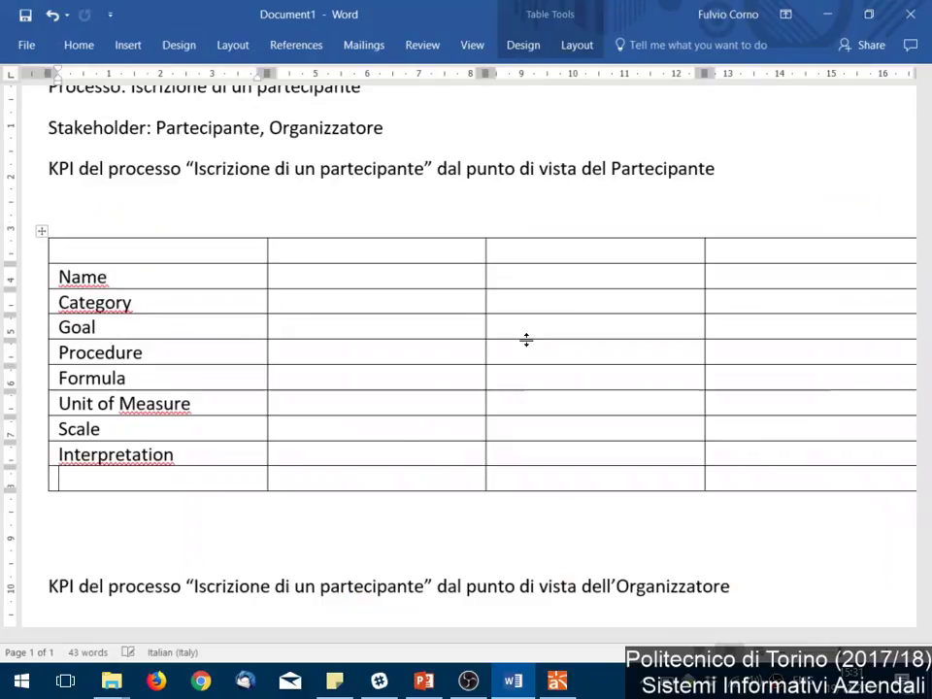
{"action": "key", "text": "alt+Tab"}
{"action": "key", "text": "alt+Tab"}
{"action": "type", "text": "Sor"}
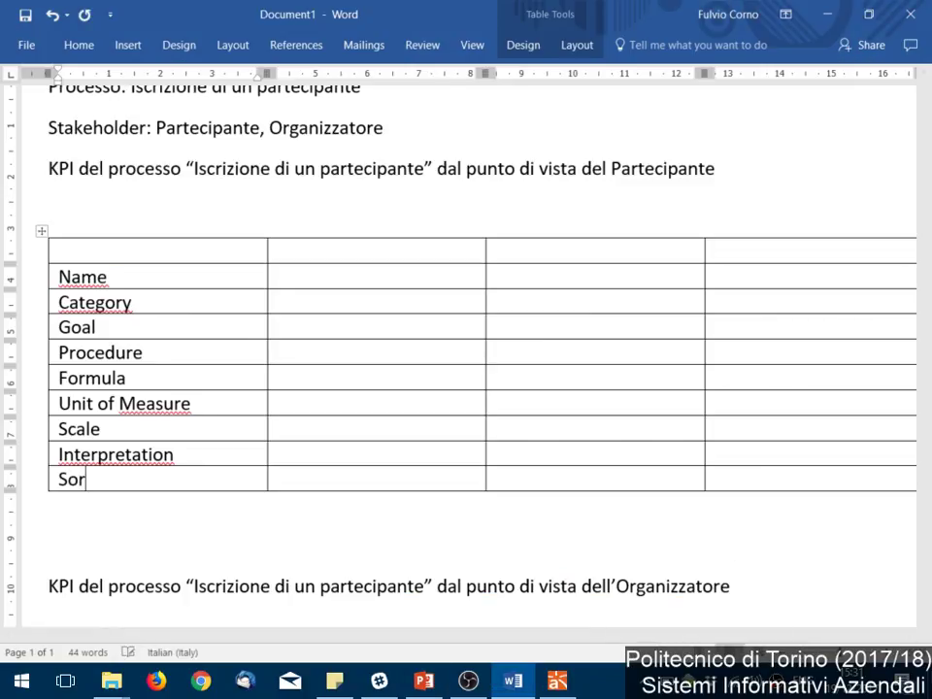
{"action": "key", "text": "BackSpace"}
{"action": "type", "text": "urce"}
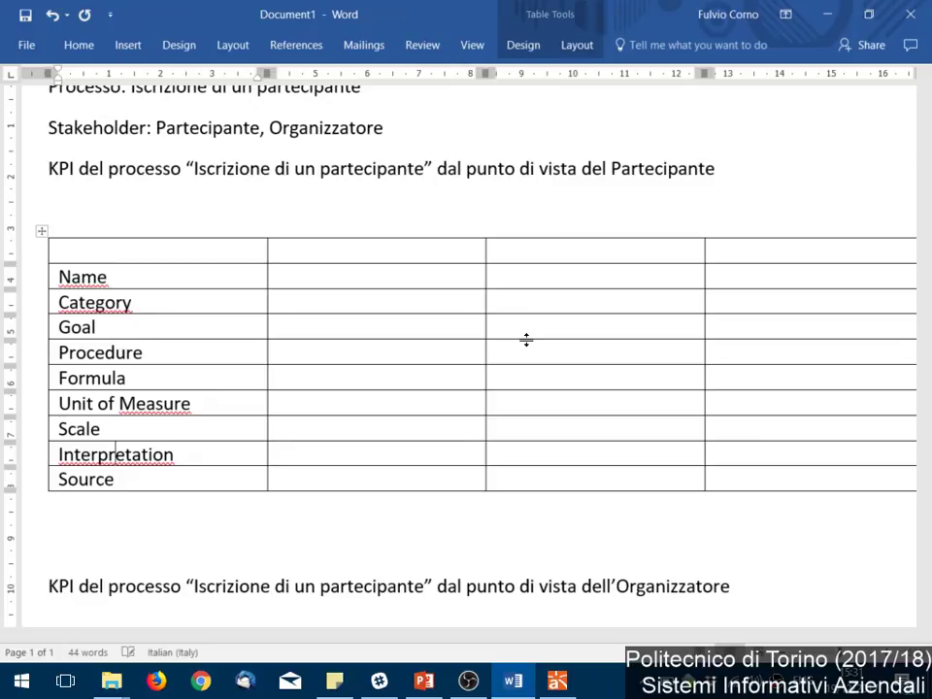
- Indent the five first-column labels from Procedure through Interpretation by about 0.6 cm to mark them as sub-items
{"action": "key", "text": "Down"}
{"action": "key", "text": "Down"}
{"action": "key", "text": "Up"}
{"action": "key", "text": "Up"}
{"action": "key", "text": "Up"}
{"action": "key", "text": "Up"}
{"action": "key", "text": "Up"}
{"action": "key", "text": "Up"}
{"action": "key", "text": "shift+Down"}
{"action": "key", "text": "shift+Down"}
{"action": "key", "text": "shift+Down"}
{"action": "key", "text": "shift+Down"}
{"action": "key", "text": "shift+Up"}
{"action": "key", "text": "shift+Up"}
{"action": "key", "text": "shift+Up"}
{"action": "key", "text": "shift+Up"}
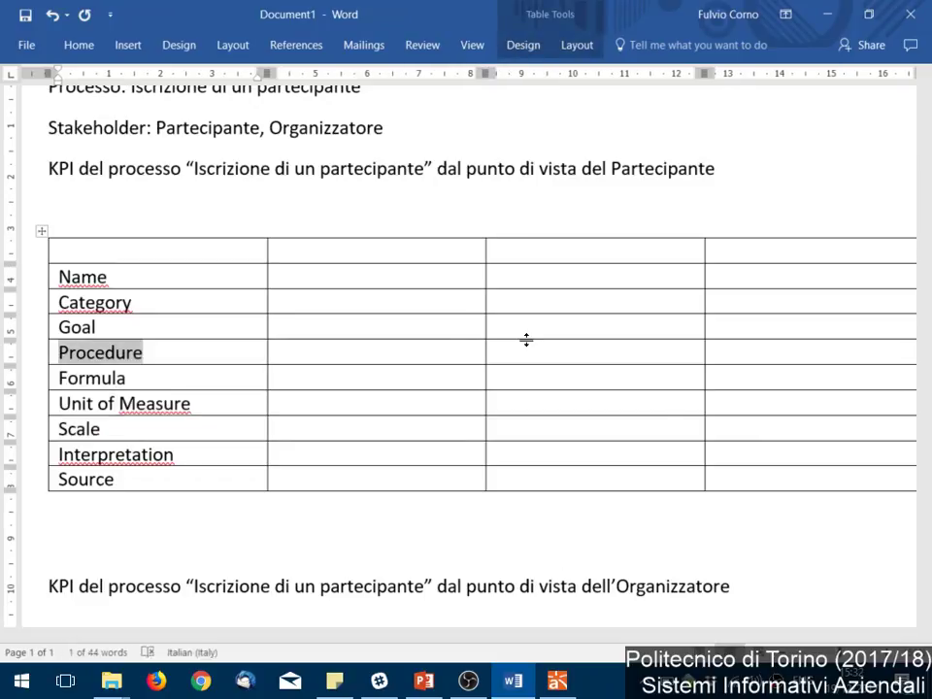
{"action": "key", "text": "shift+Down"}
{"action": "key", "text": "shift+Down"}
{"action": "key", "text": "shift+Down"}
{"action": "key", "text": "shift+Down"}
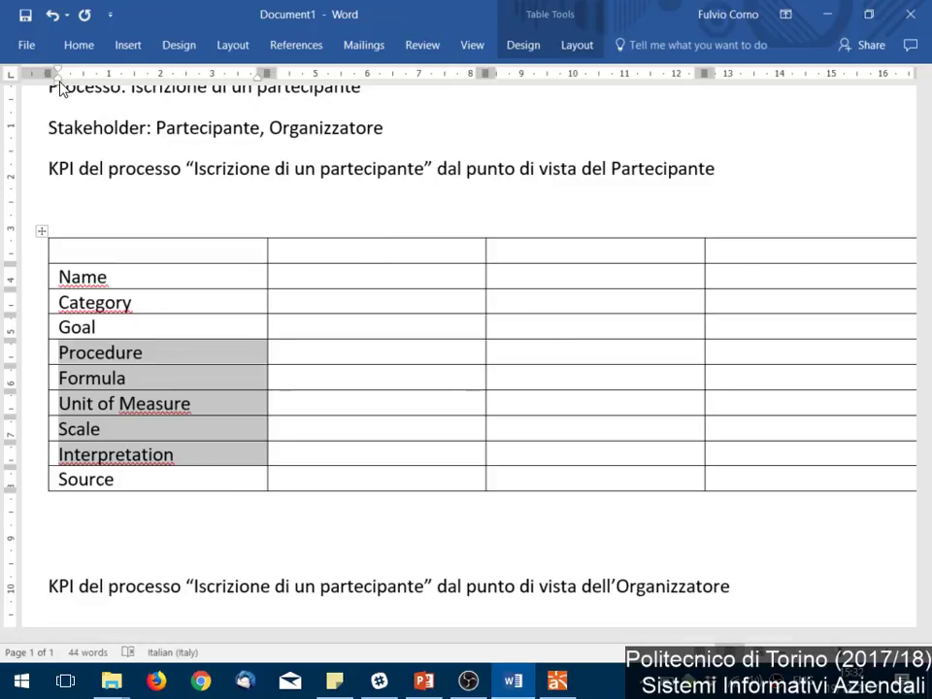
{"action": "mouse_move", "coordinate": [60, 84]}
{"action": "left_mouse_down"}
{"action": "mouse_move", "coordinate": [102, 81]}
{"action": "mouse_move", "coordinate": [87, 90]}
{"action": "left_mouse_up"}
{"action": "left_click", "coordinate": [155, 352]}
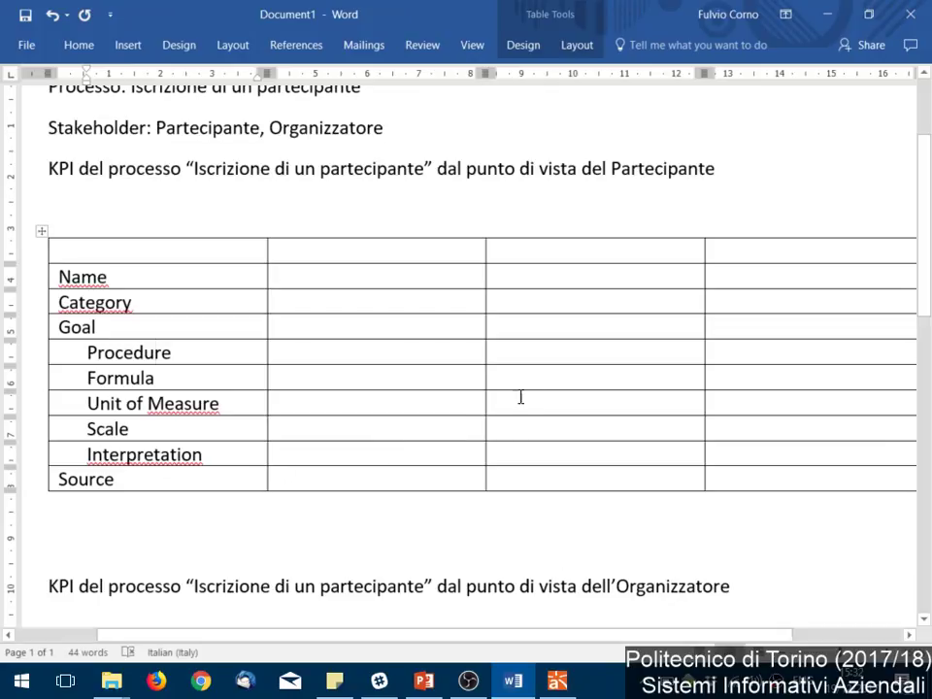
- Number the second, third and fourth columns 1, 2 and 3 in the table's header row
{"action": "left_click", "coordinate": [440, 256]}
{"action": "type", "text": "1"}
{"action": "key", "text": "Tab"}
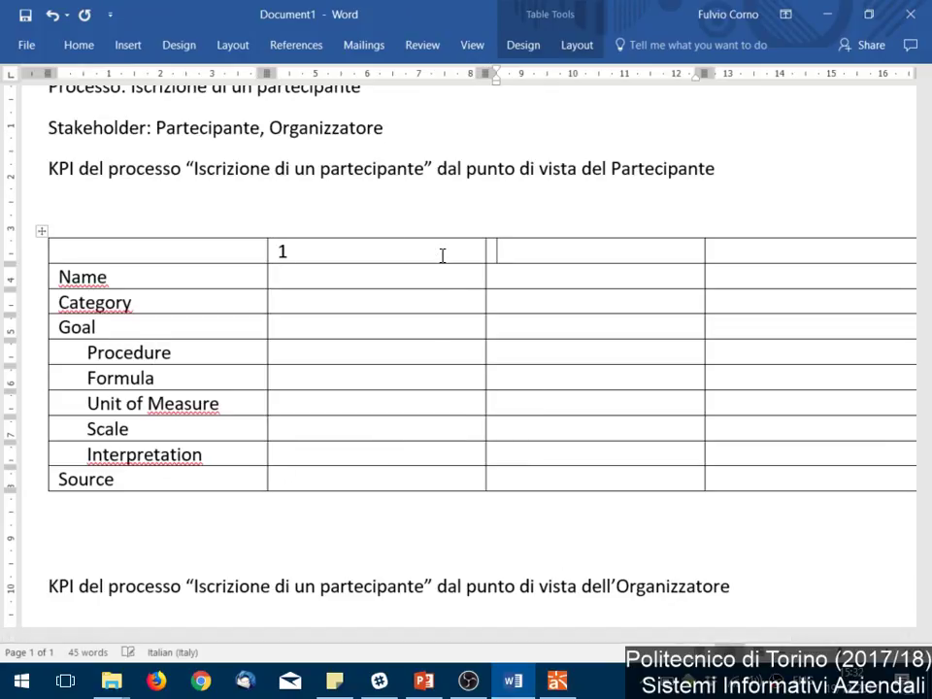
{"action": "type", "text": "2"}
{"action": "key", "text": "Tab"}
{"action": "type", "text": "3"}
{"action": "key", "text": "Tab"}
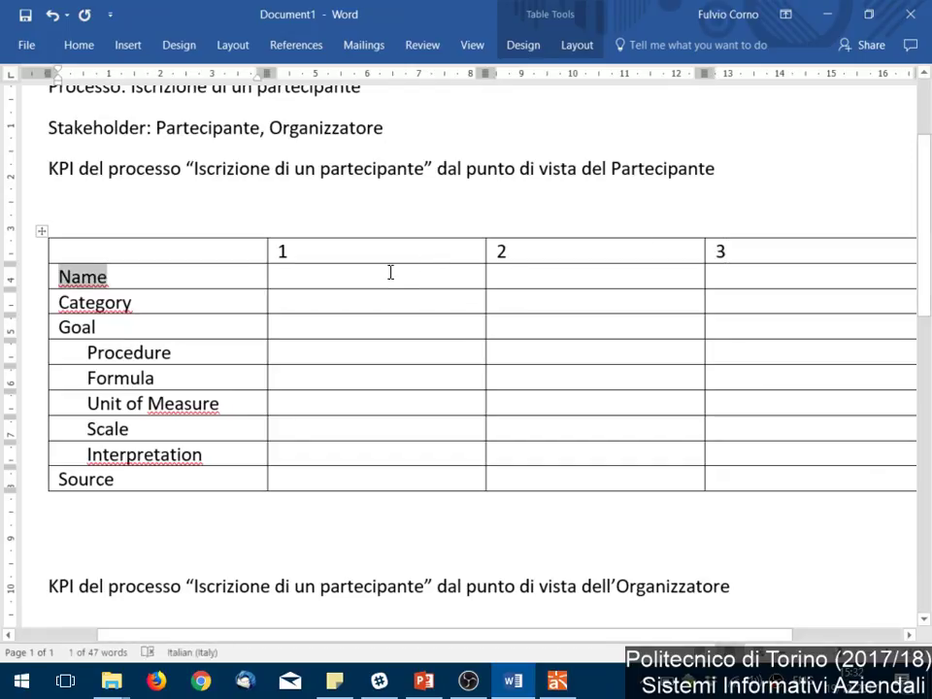
- Enter "Sforzo complessivo nel completare il processo" as the Goal of KPI 1
{"action": "left_click", "coordinate": [372, 326]}
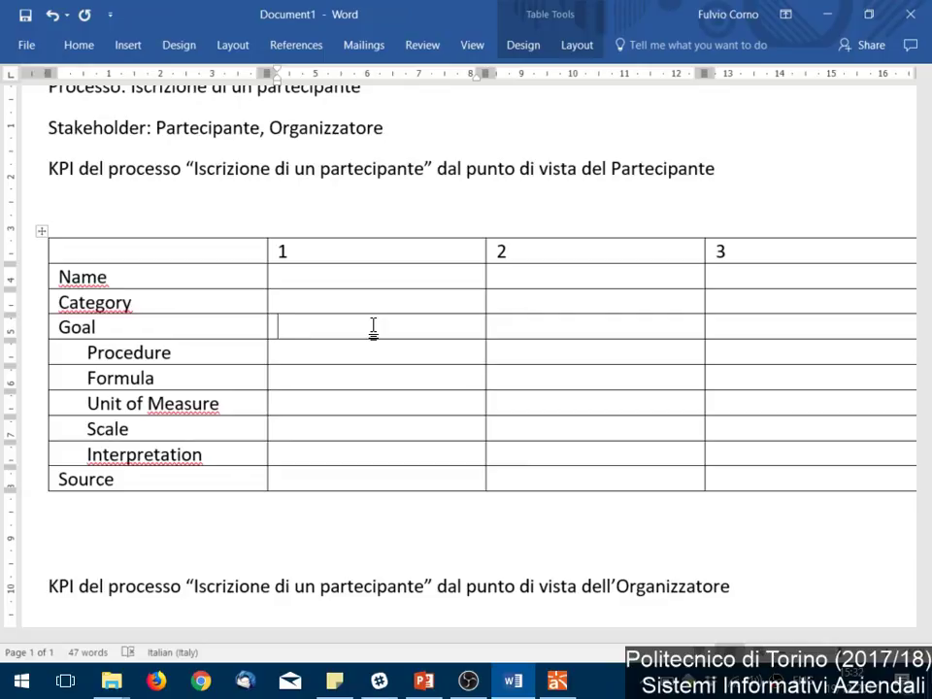
{"action": "type", "text": "Sforzo complessi"}
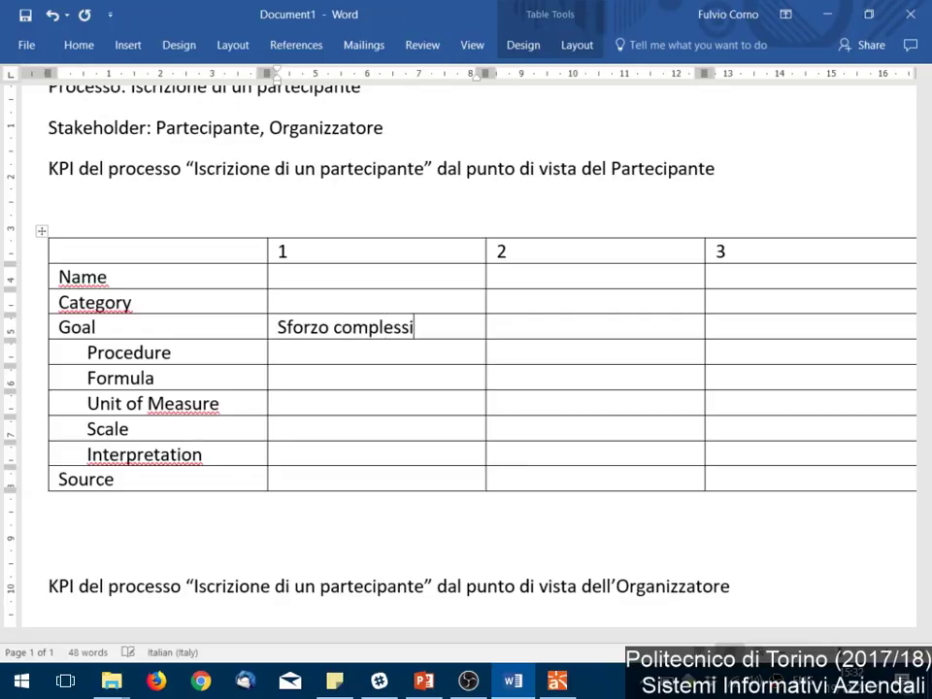
{"action": "type", "text": "vo nel completare il proe"}
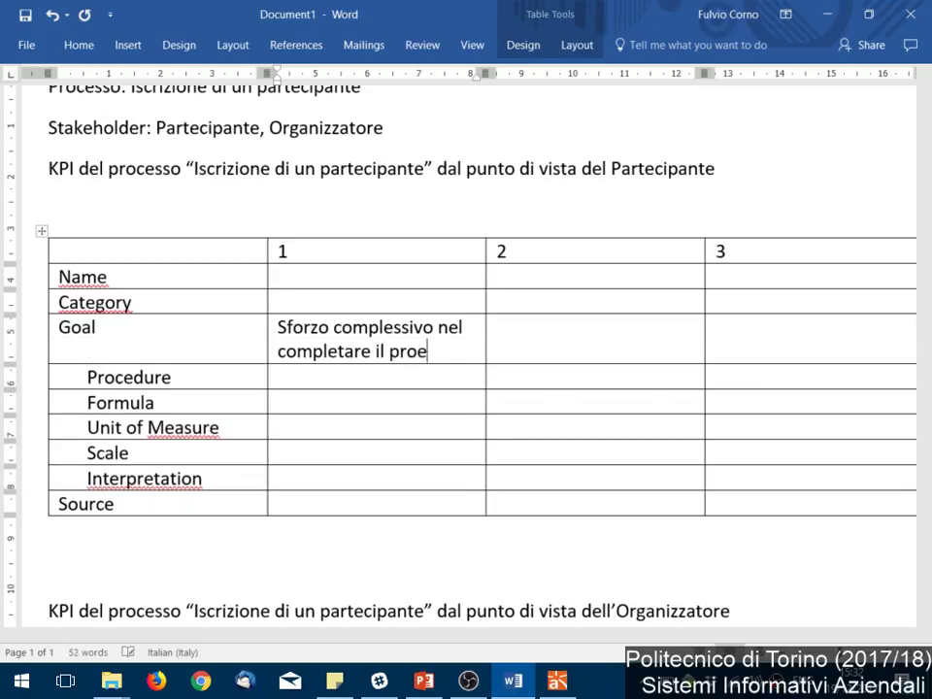
{"action": "key", "text": "BackSpace"}
{"action": "type", "text": "cesso"}
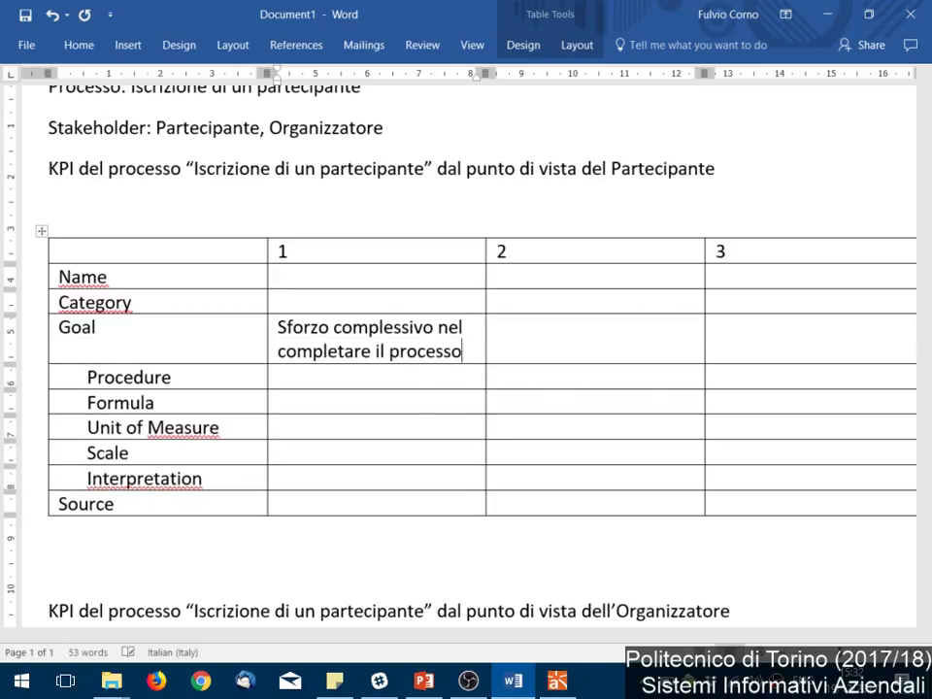
{"action": "key", "text": "Tab"}
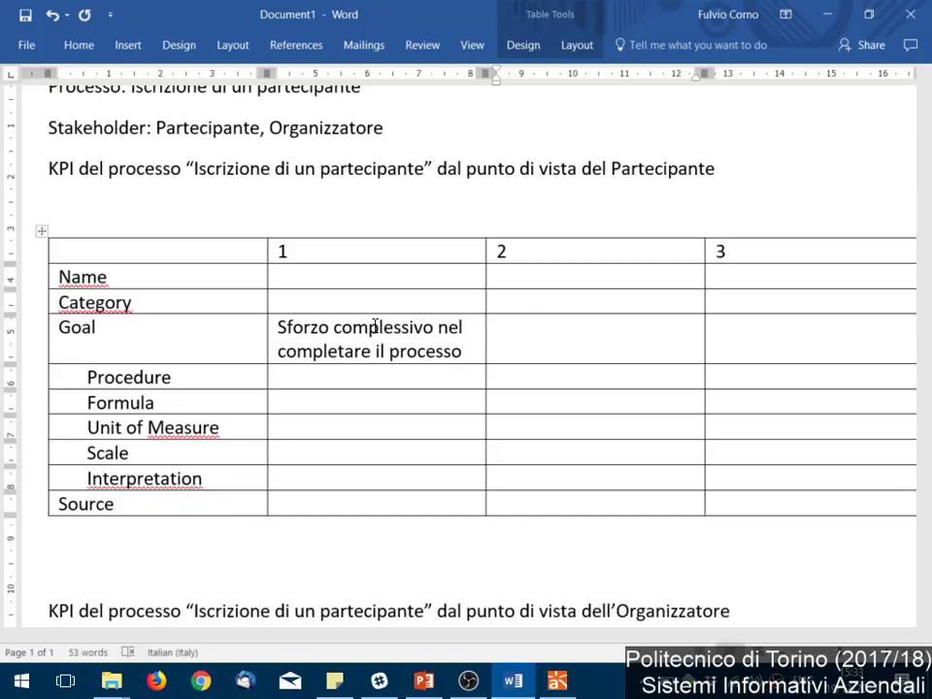
- Enter "Facilità di essere inserito in un team" as the Goal of KPI 2
{"action": "type", "text": "Facilità di tov"}
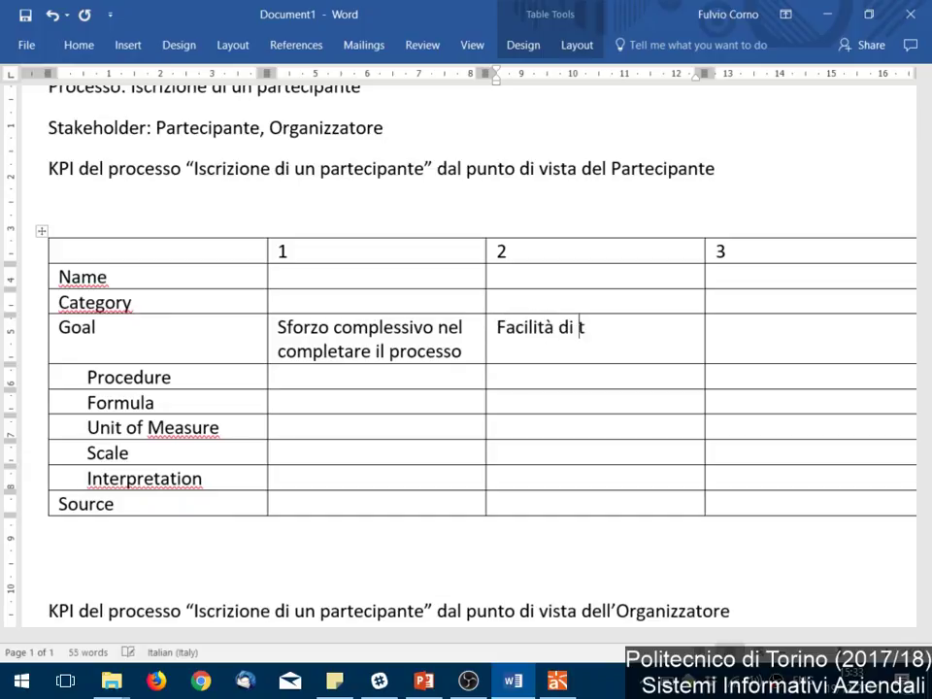
{"action": "key", "text": "BackSpace"}
{"action": "key", "text": "BackSpace"}
{"action": "key", "text": "BackSpace"}
{"action": "key", "text": "BackSpace"}
{"action": "type", "text": "essere inserito in un te"}
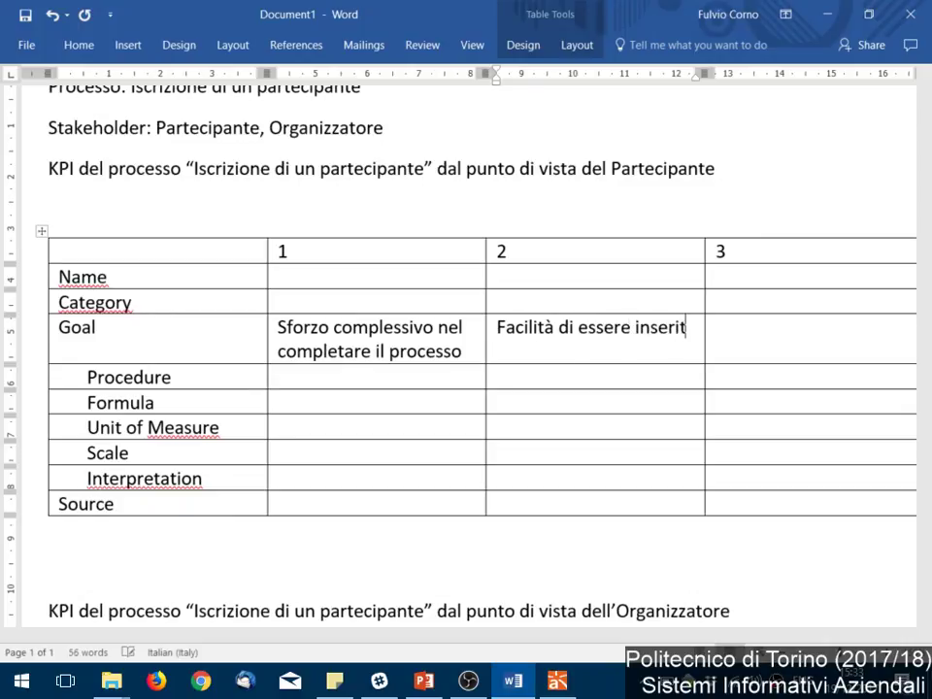
{"action": "type", "text": "am"}
{"action": "key", "text": "Tab"}
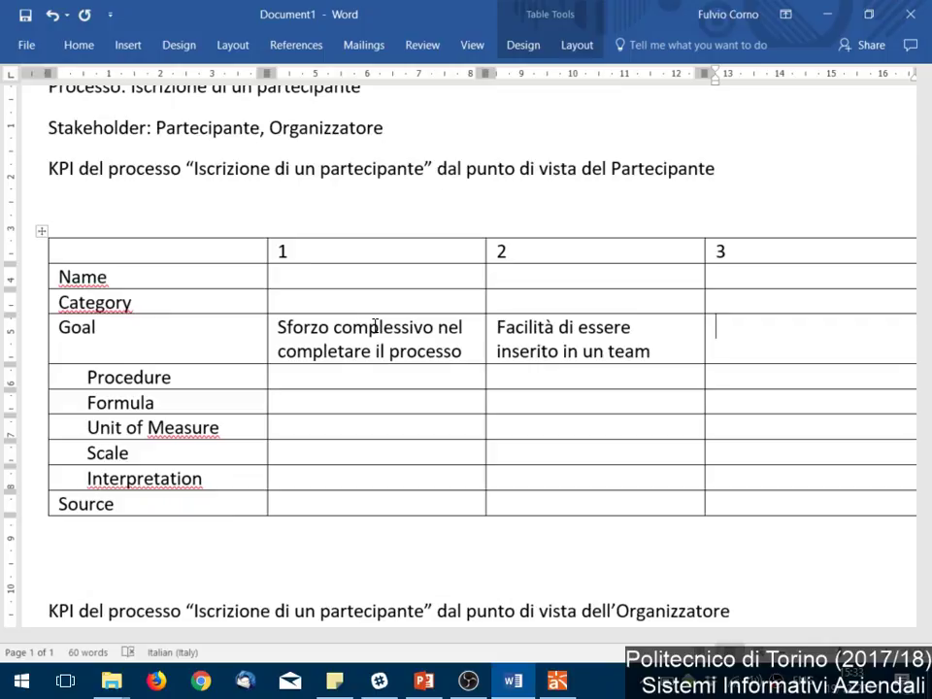
- Enter "Evitare attese nella formazione del team" as the Goal of KPI 3
{"action": "type", "text": "Evitar"}
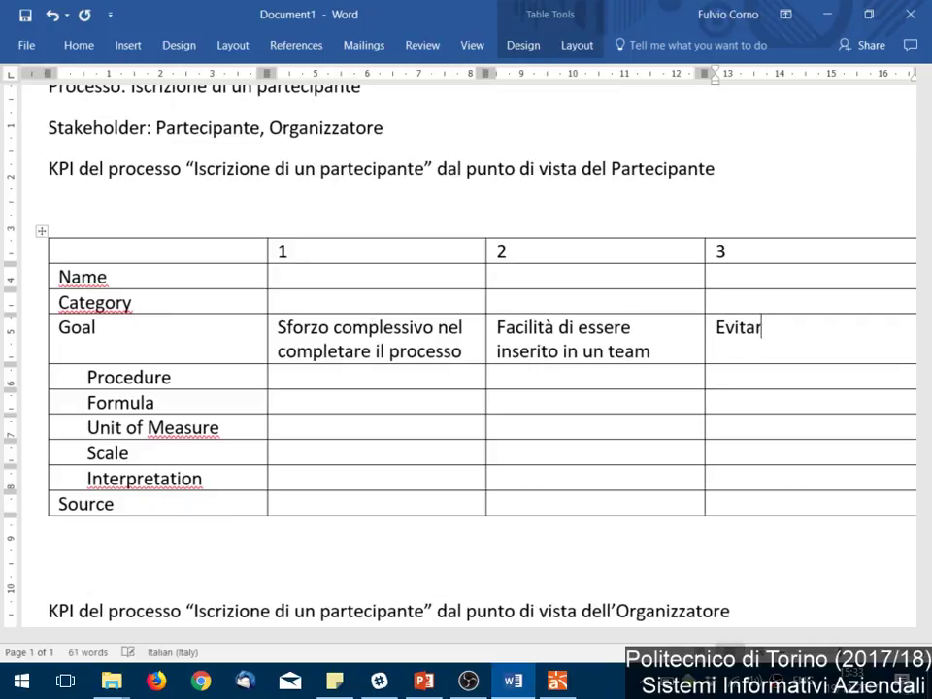
{"action": "type", "text": "e attese nella for"}
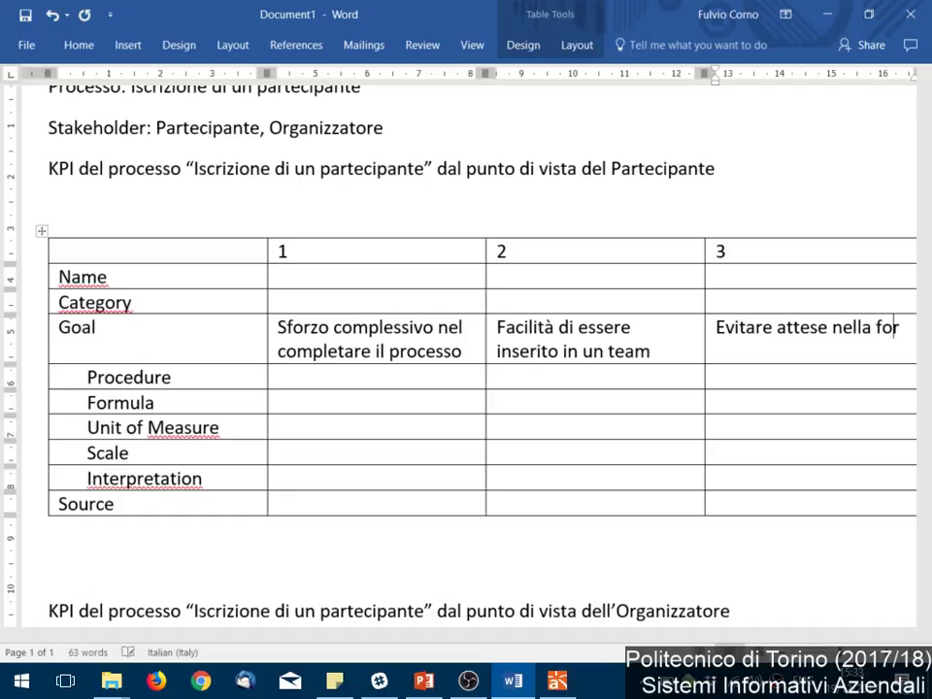
{"action": "type", "text": "mazione "}
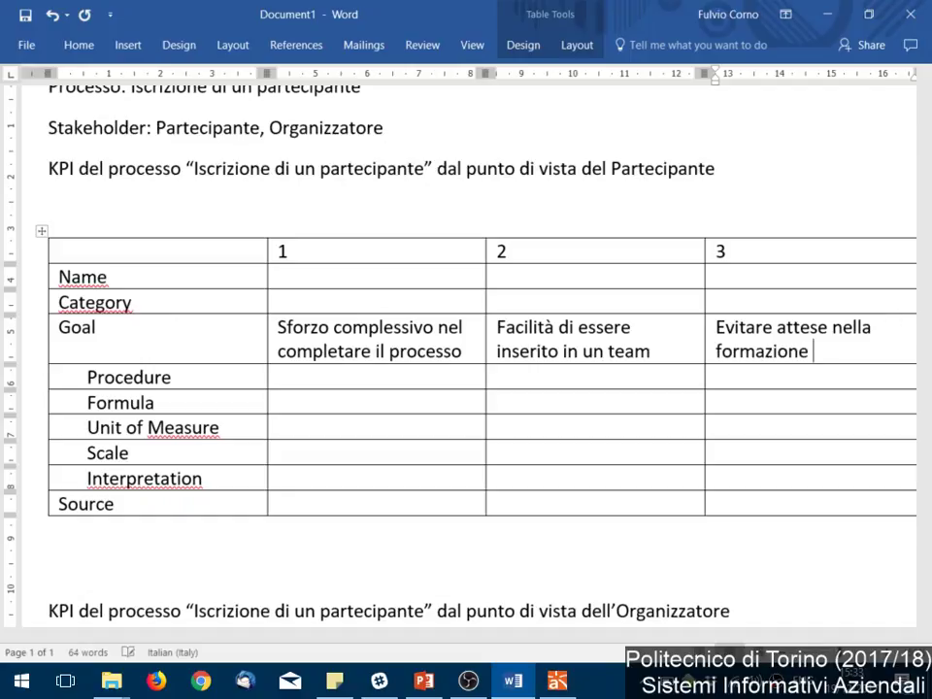
{"action": "type", "text": "del team"}
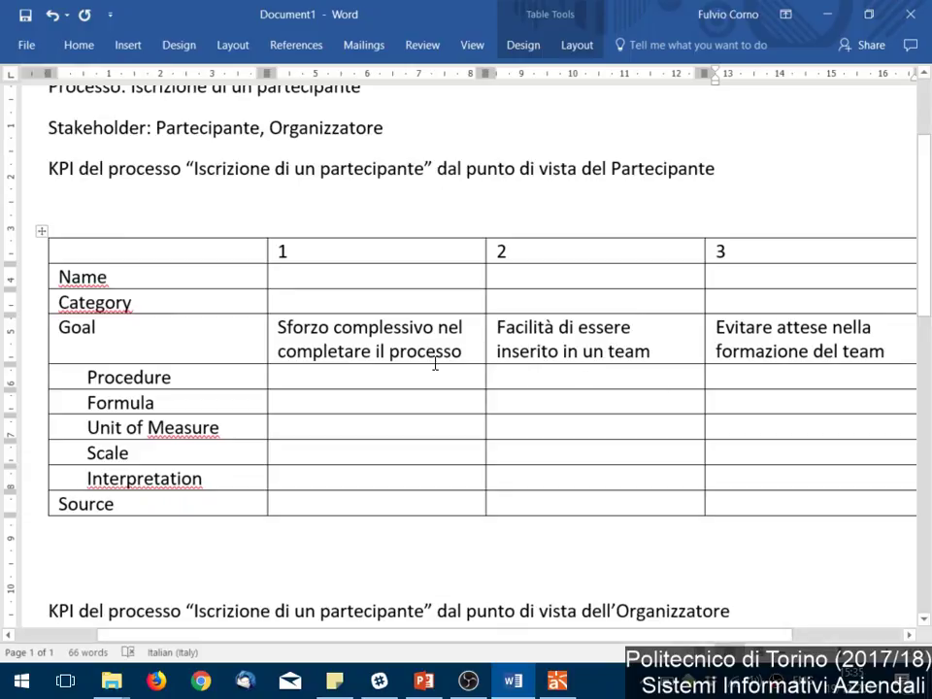
- Check the Profile KPI slide in PowerPoint and examine the "Iscrizione di un partecipante" activity diagram in Astah for KPI 1's measurement procedure
{"action": "left_click", "coordinate": [358, 376]}
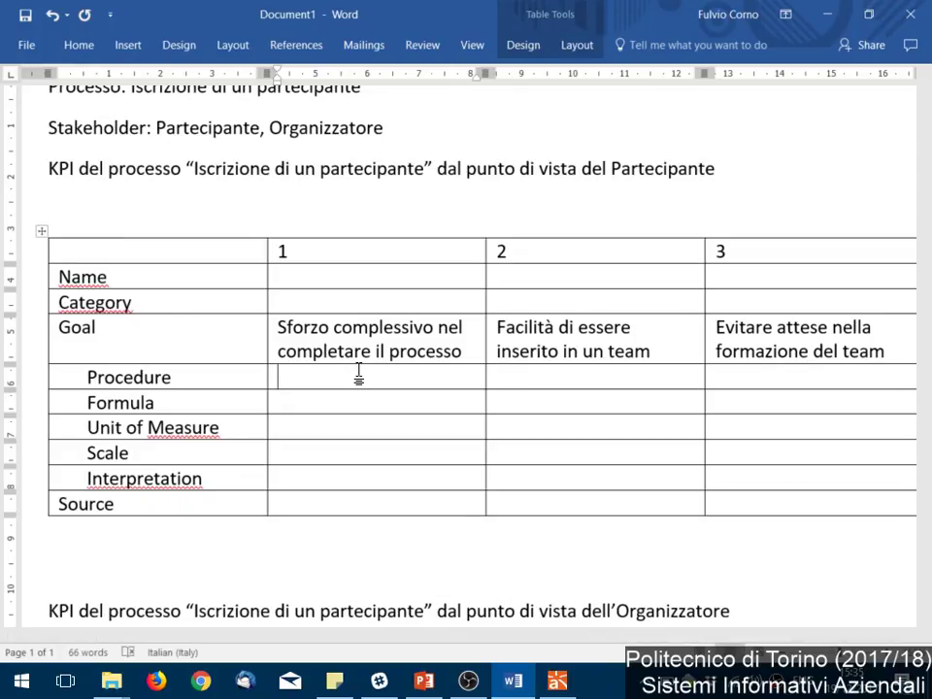
{"action": "key", "text": "alt+Tab"}
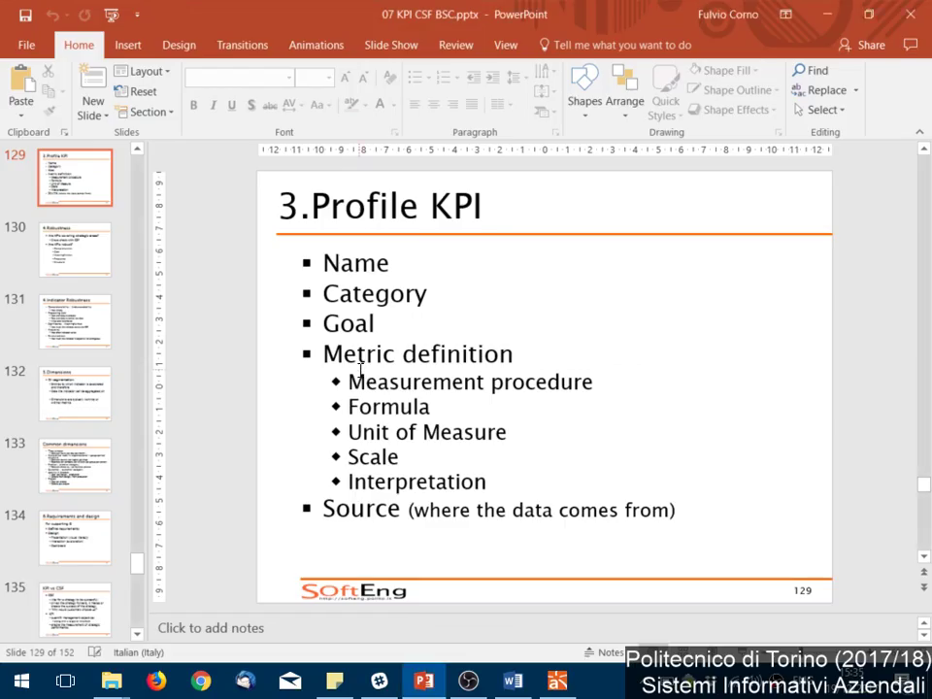
{"action": "key", "text": "alt+Tab"}
{"action": "key", "text": "alt+Tab"}
{"action": "scroll", "coordinate": [610, 266], "scroll_direction": "down", "scroll_amount": 4}
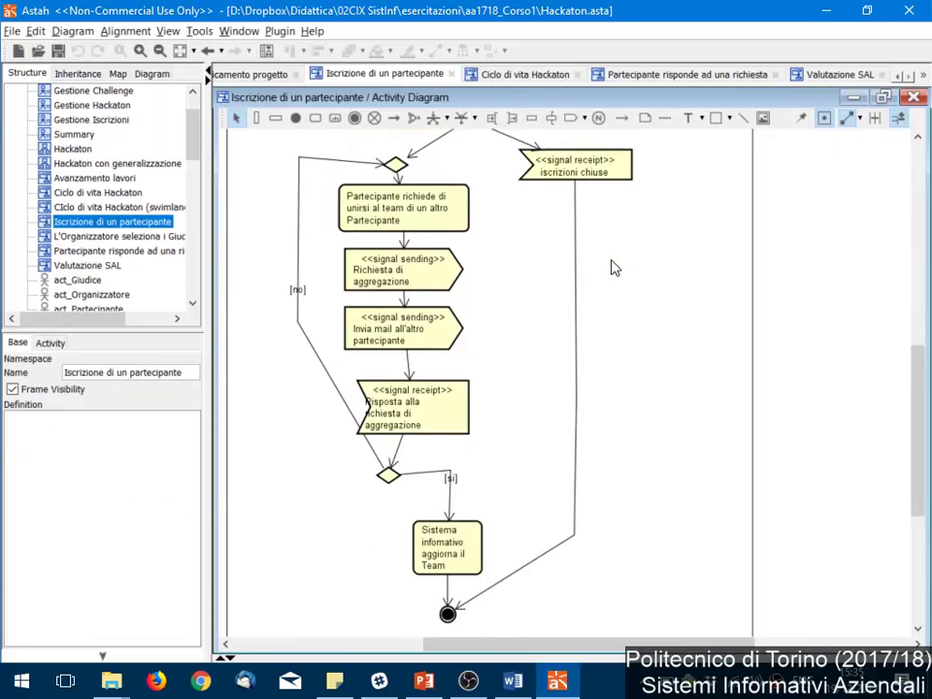
{"action": "scroll", "coordinate": [598, 278], "scroll_direction": "up", "scroll_amount": 2}
{"action": "scroll", "coordinate": [599, 281], "scroll_direction": "up", "scroll_amount": 4}
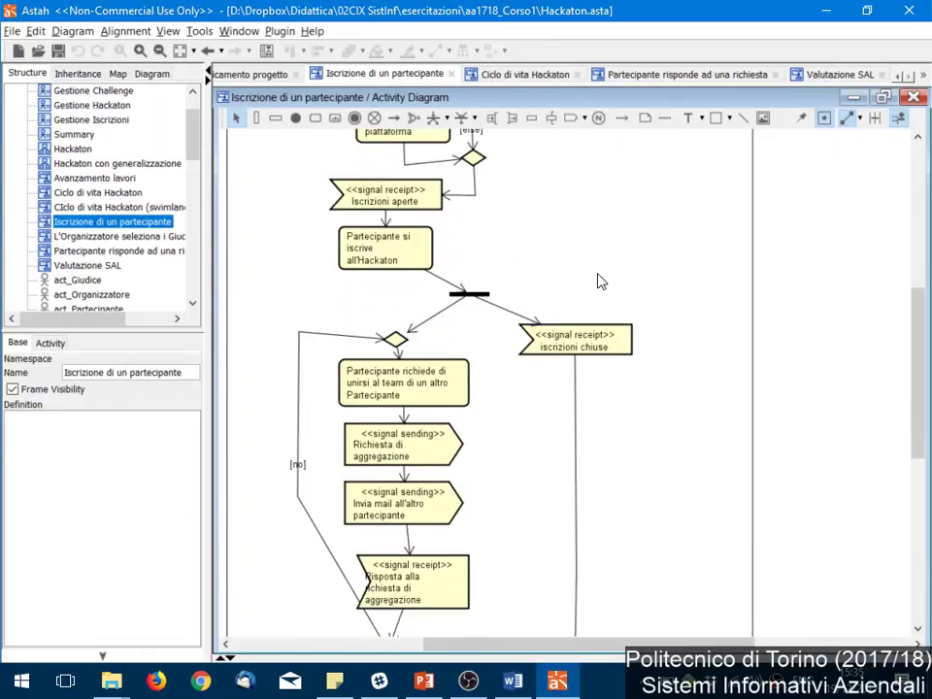
{"action": "scroll", "coordinate": [599, 282], "scroll_direction": "up", "scroll_amount": 2}
{"action": "scroll", "coordinate": [599, 282], "scroll_direction": "up", "scroll_amount": 1}
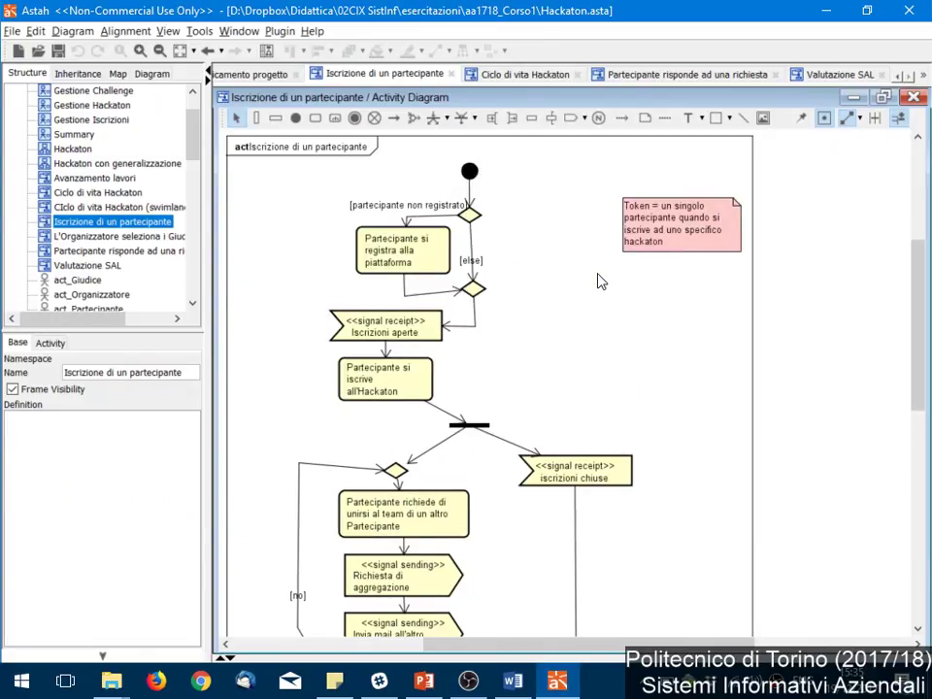
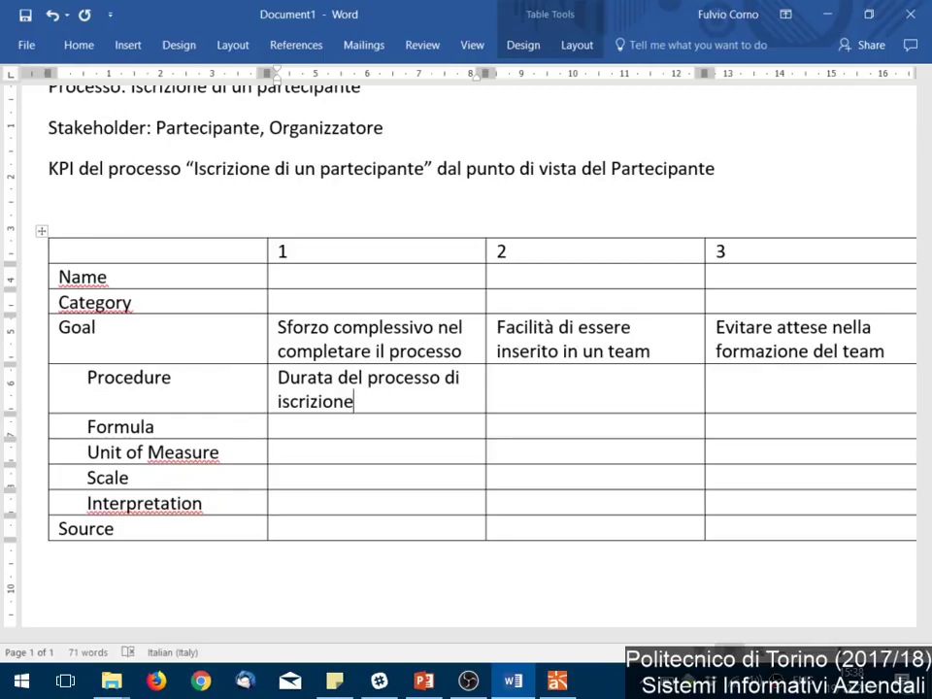
- Insert "media" after "Durata" in KPI 1's Procedure text so it reads "Durata media del processo di iscrizione"
{"action": "key", "text": "ctrl+Left"}
{"action": "key", "text": "ctrl+Left"}
{"action": "key", "text": "ctrl+Left"}
{"action": "key", "text": "ctrl+Left"}
{"action": "type", "text": "media del"}
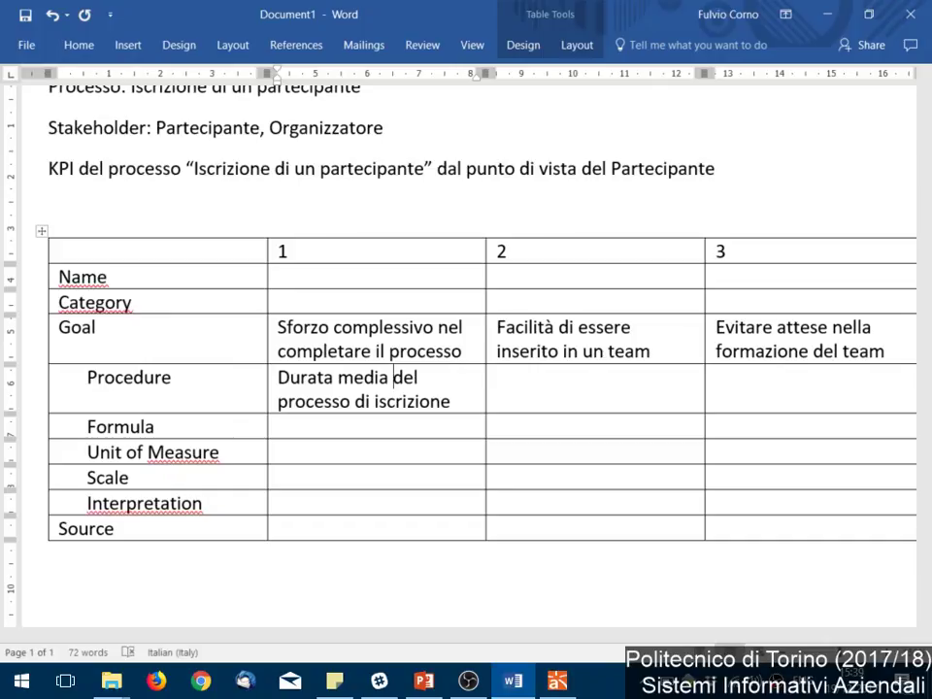
- Enter "MEDIA(T(B)-T(A))" as the Formula of KPI 1
{"action": "left_click", "coordinate": [378, 426]}
{"action": "type", "text": "MEDIA(T"}
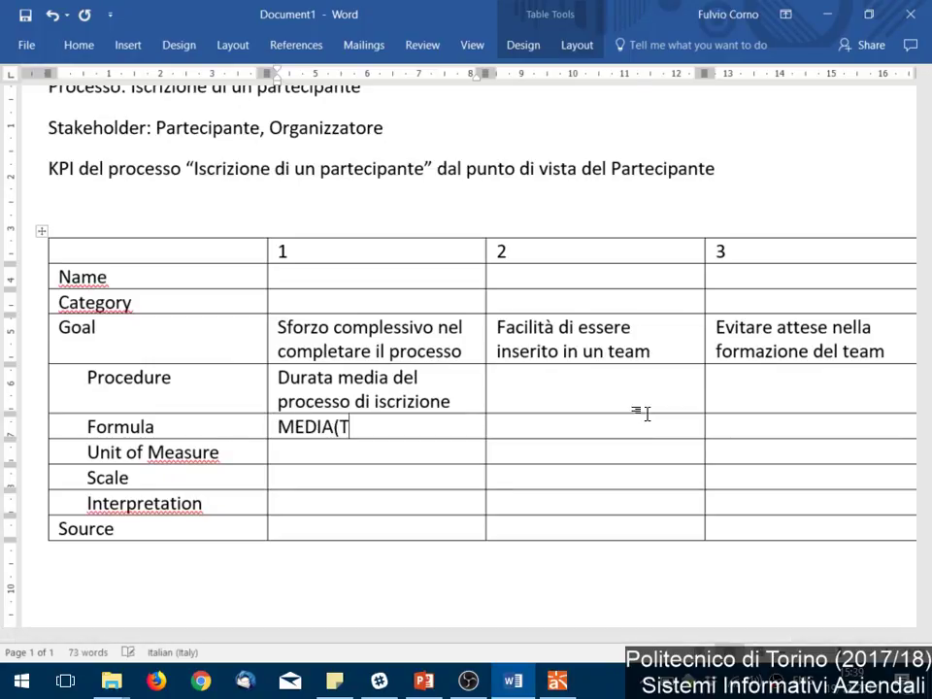
{"action": "type", "text": "(B)-T(A)"}
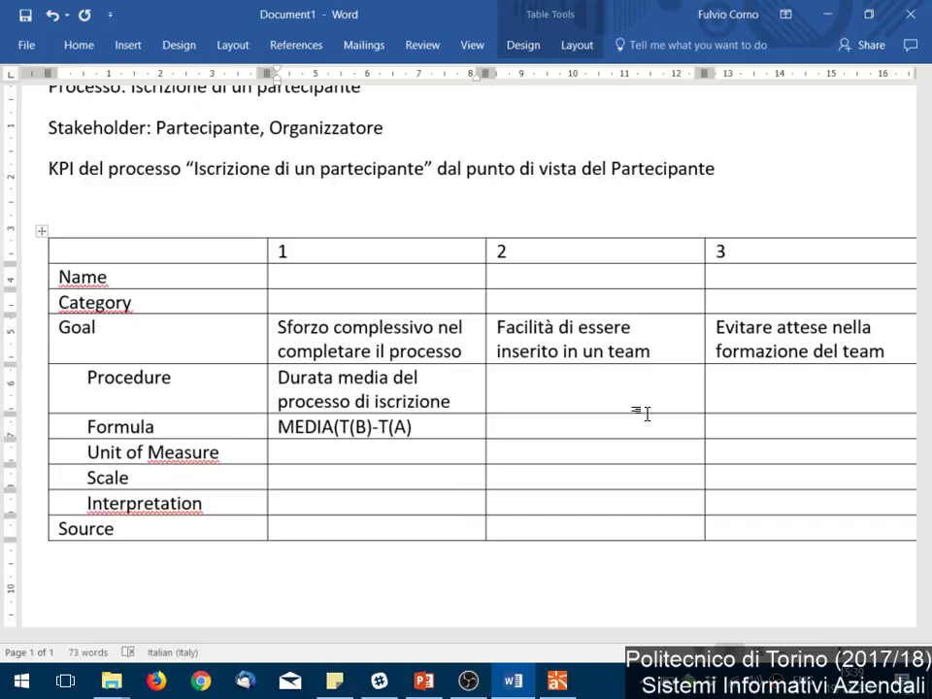
{"action": "type", "text": ")"}
- Switch to Astah and review the path between points A and B in the "Iscrizione di un partecipante" activity diagram
{"action": "key", "text": "alt+Tab"}
{"action": "key", "text": "alt+Tab"}
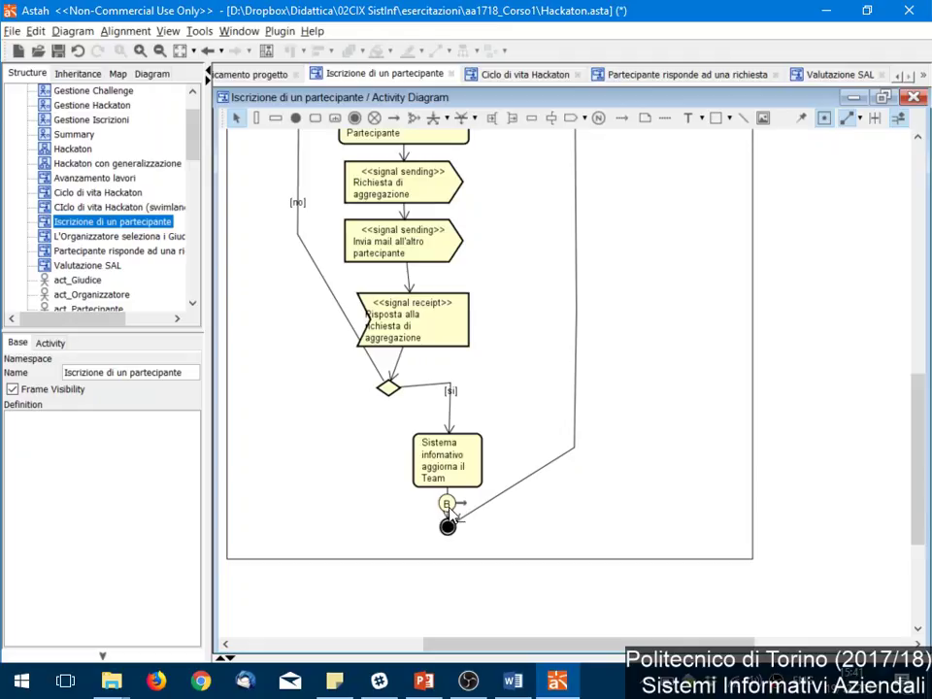
{"action": "scroll", "coordinate": [626, 365], "scroll_direction": "up", "scroll_amount": 3}
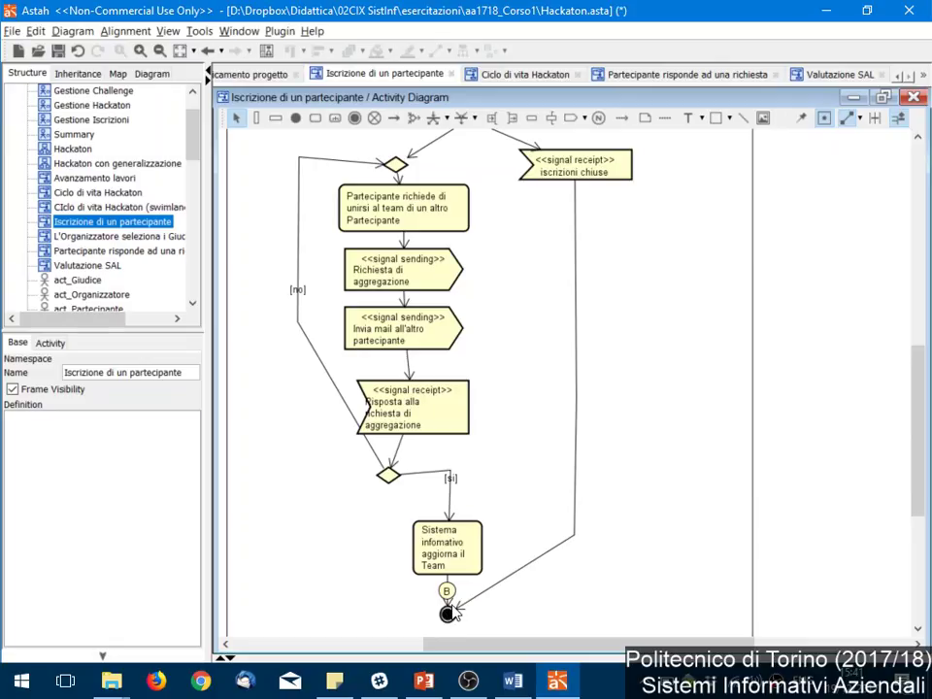
{"action": "scroll", "coordinate": [514, 518], "scroll_direction": "up", "scroll_amount": 3}
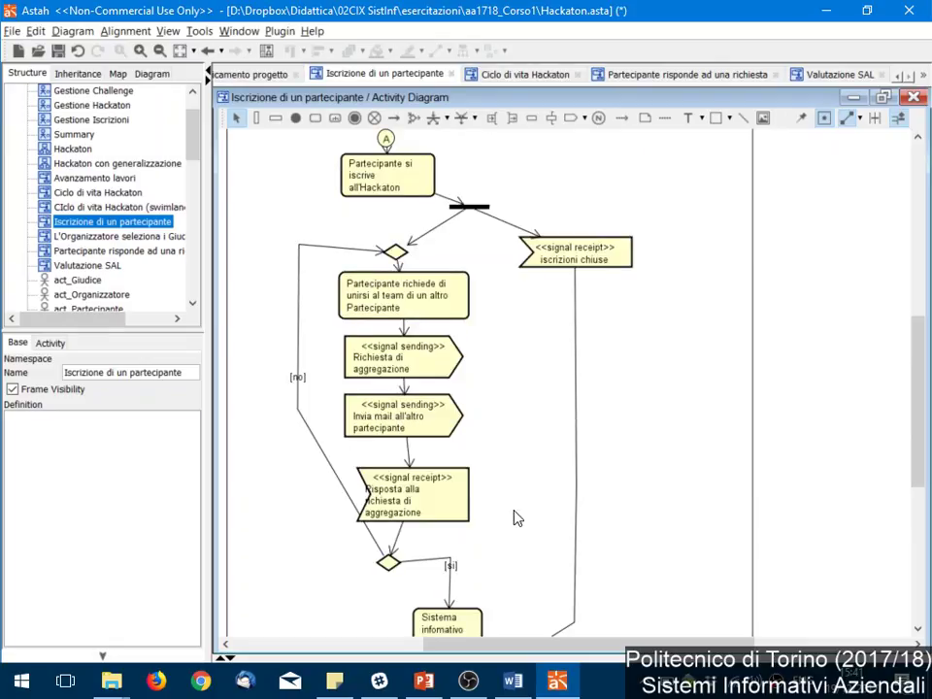
{"action": "scroll", "coordinate": [515, 515], "scroll_direction": "down", "scroll_amount": 2}
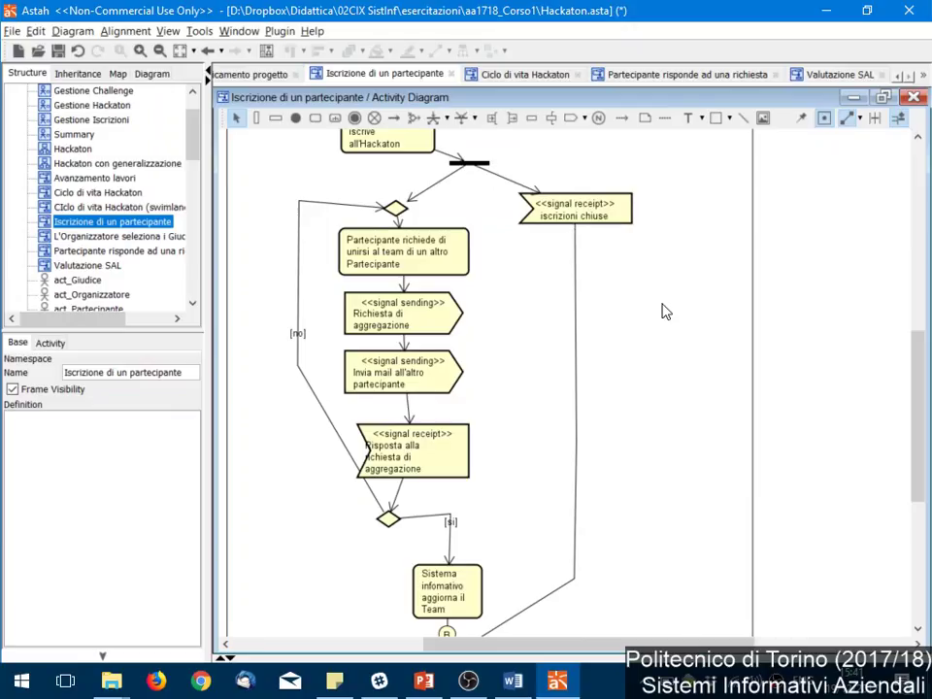
- Back in Word, extend KPI 1's Formula with "su tutti i partecipanti che completano un team (cioè che passano da B)"
{"action": "left_click", "coordinate": [514, 682]}
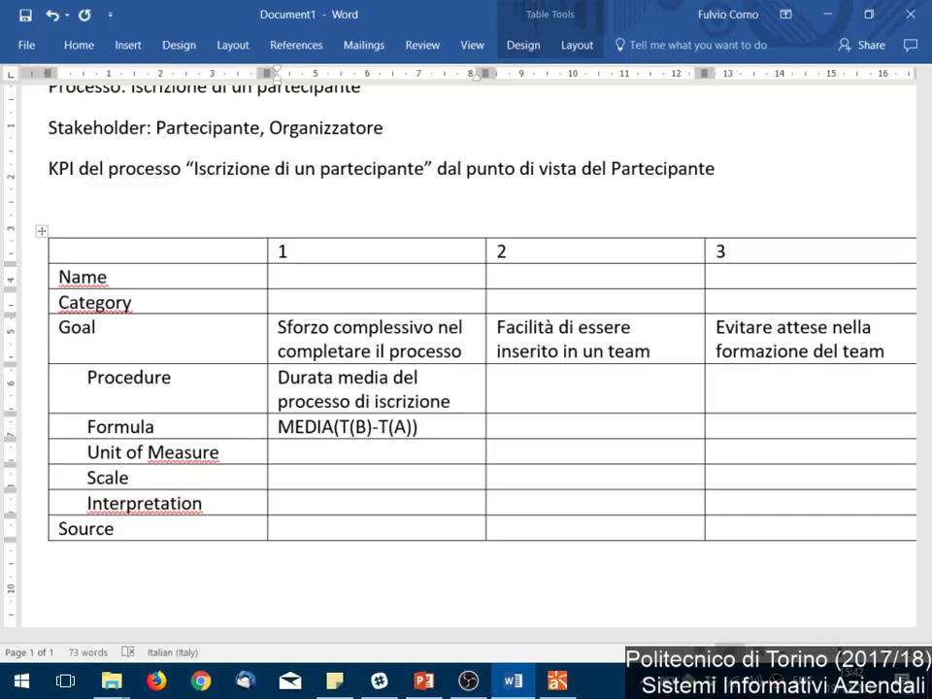
{"action": "type", "text": "su tutti i partec"}
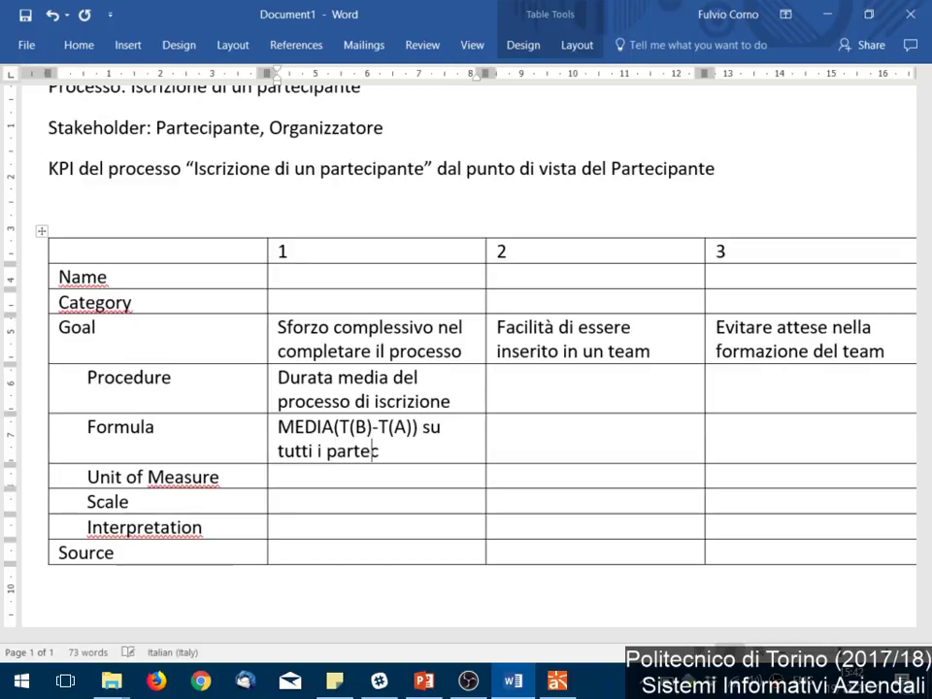
{"action": "type", "text": "ipanti che si"}
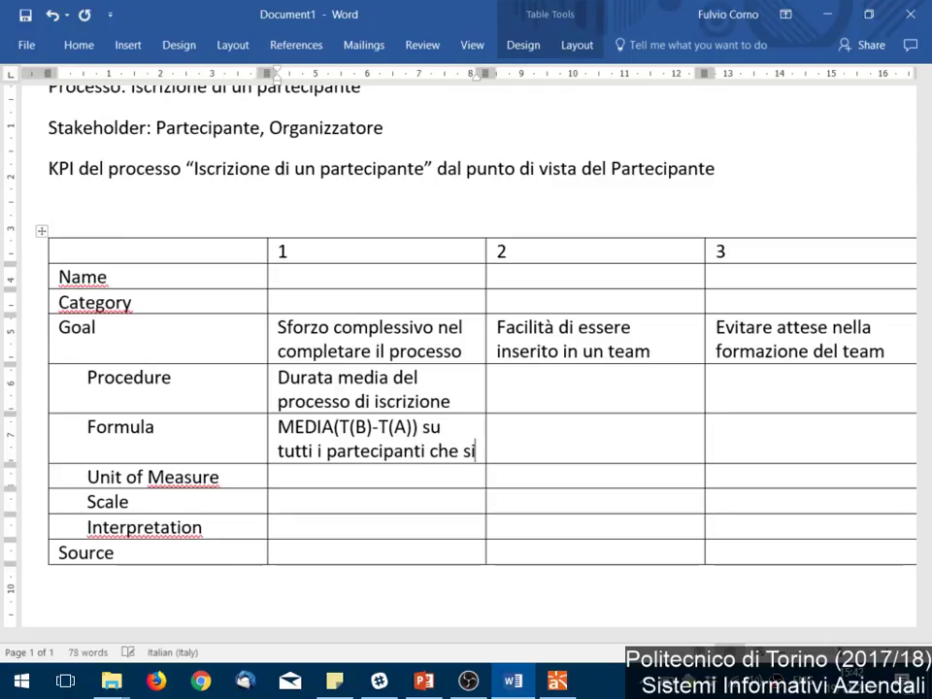
{"action": "key", "text": "BackSpace"}
{"action": "key", "text": "BackSpace"}
{"action": "type", "text": "comp"}
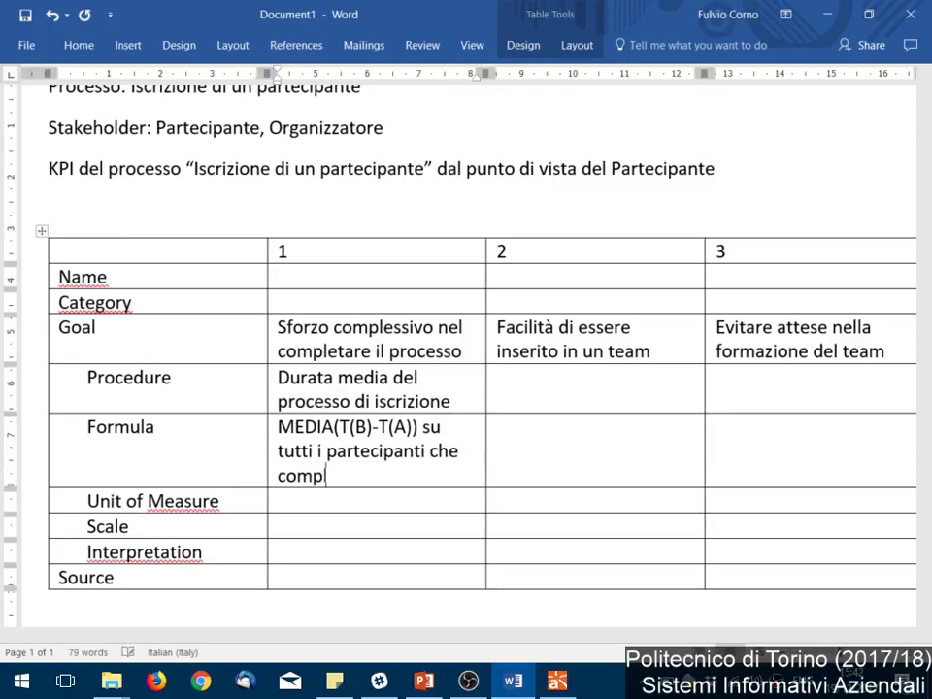
{"action": "type", "text": "letano un t"}
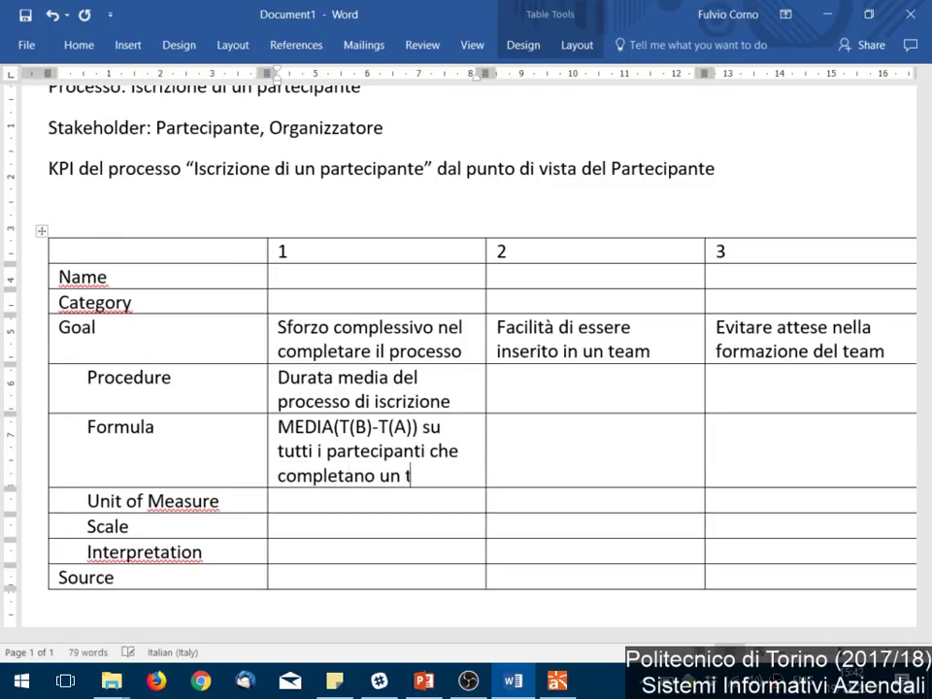
{"action": "type", "text": "eam (cioè che pasa"}
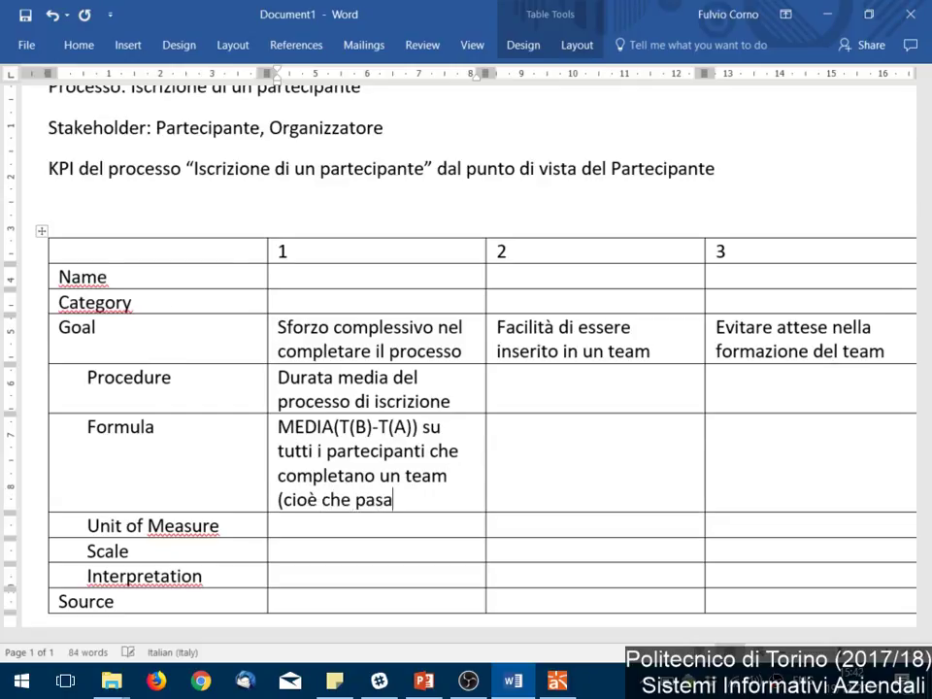
{"action": "key", "text": "BackSpace"}
{"action": "type", "text": "sano da B)"}
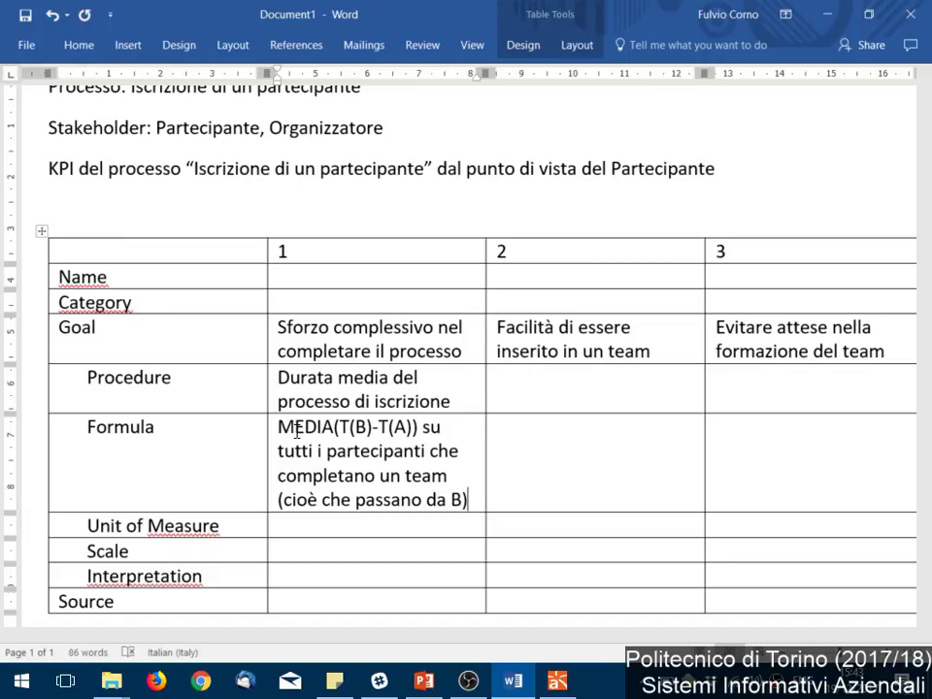
- Enter "Giorni" as the Unit of Measure of KPI 1 and move on to its Scale cell
{"action": "scroll", "coordinate": [296, 430], "scroll_direction": "down", "scroll_amount": 1}
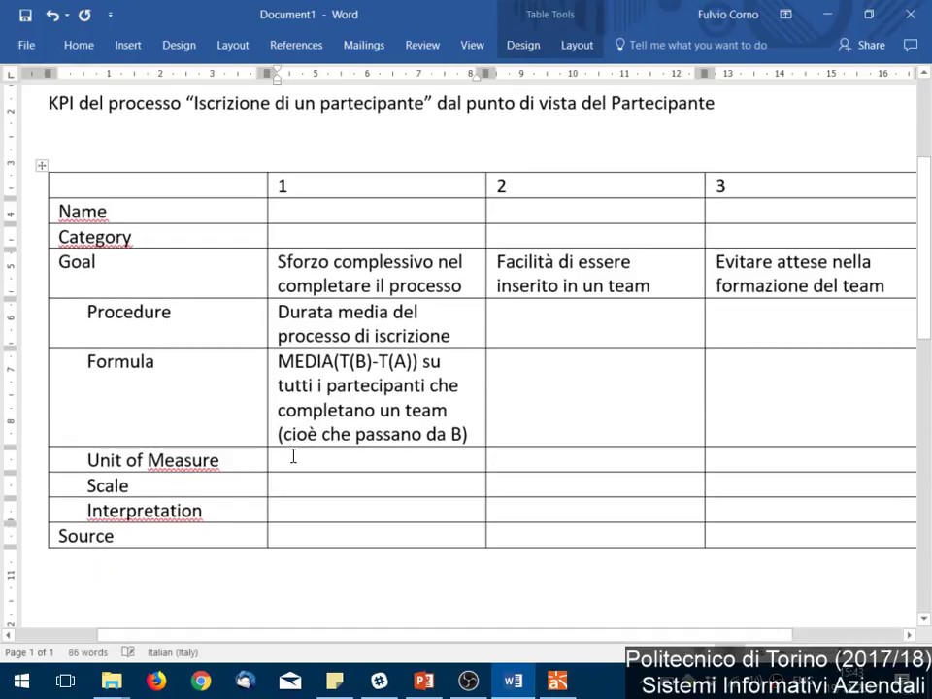
{"action": "left_click", "coordinate": [293, 453]}
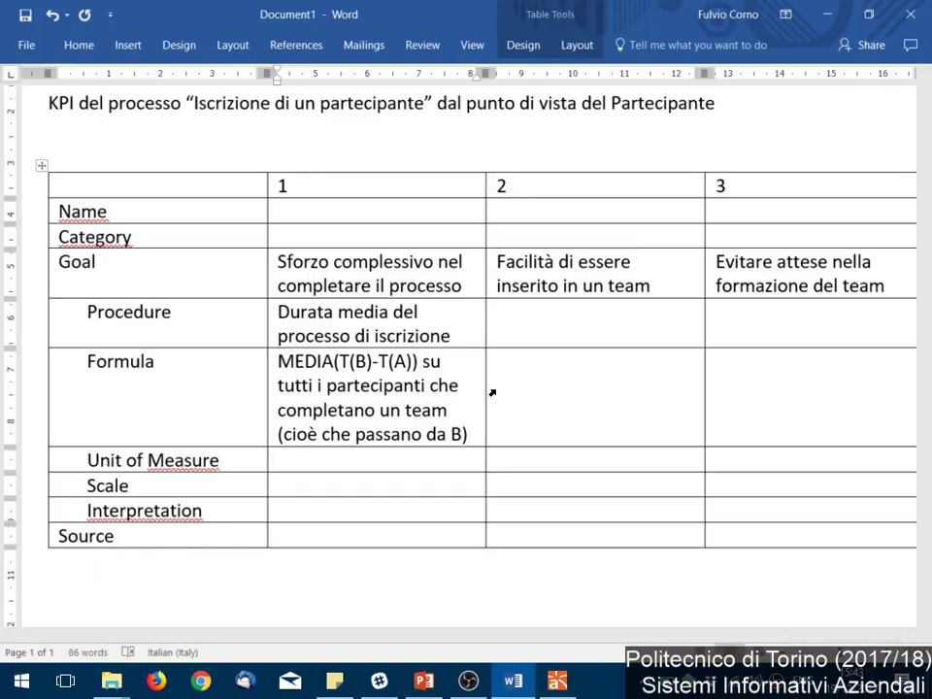
{"action": "type", "text": "Giorni"}
{"action": "key", "text": "Down"}
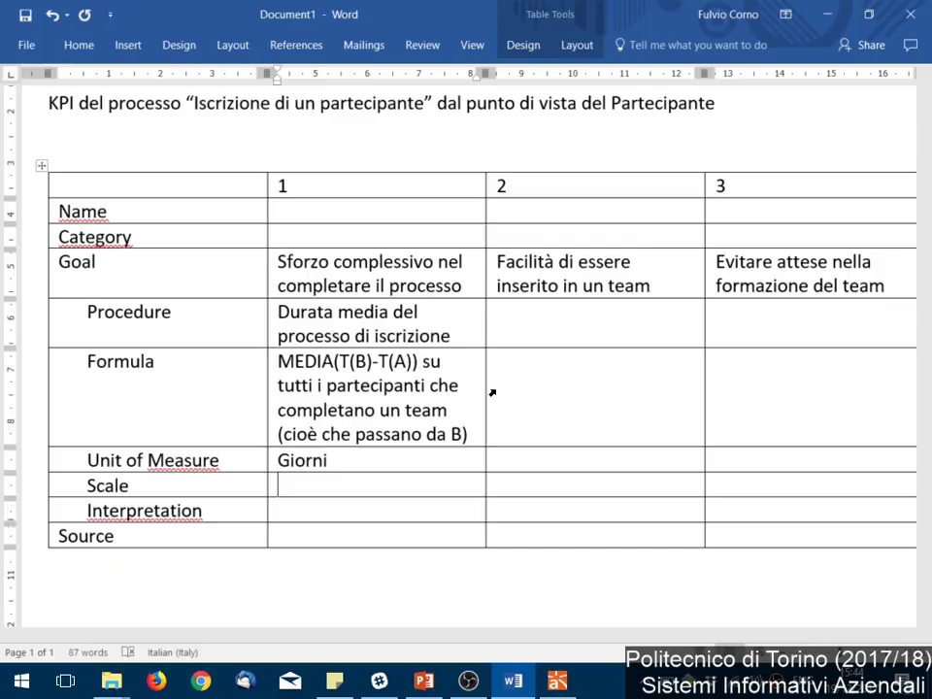
- Enter "Ratio" as the Scale of KPI 1, and consult the "Iscrizione di un partecipante" activity diagram in Astah
{"action": "type", "text": "Ratio"}
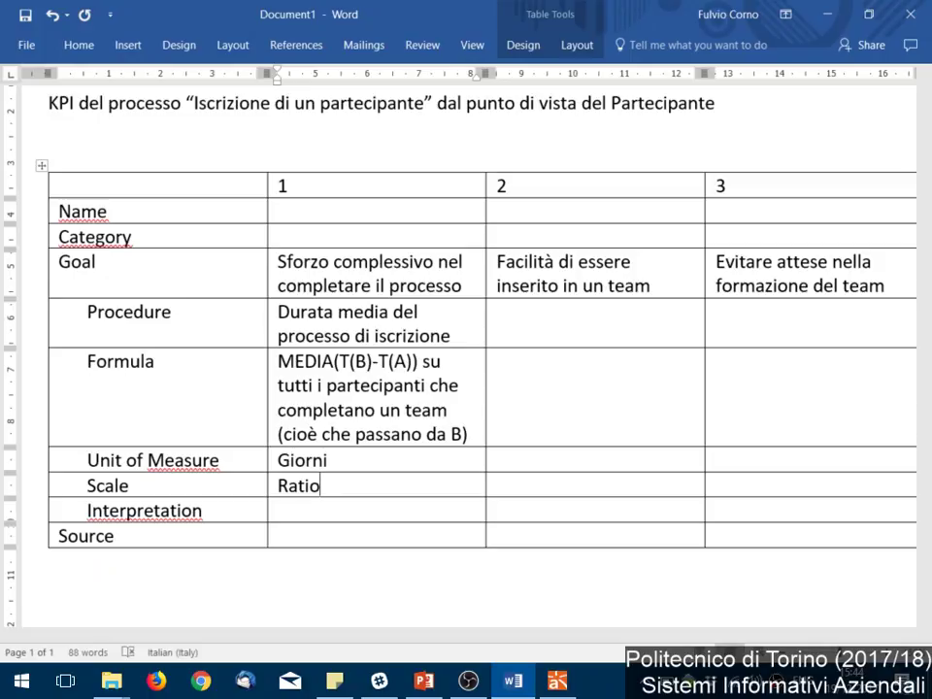
{"action": "left_click", "coordinate": [353, 500]}
{"action": "key", "text": "alt+Tab"}
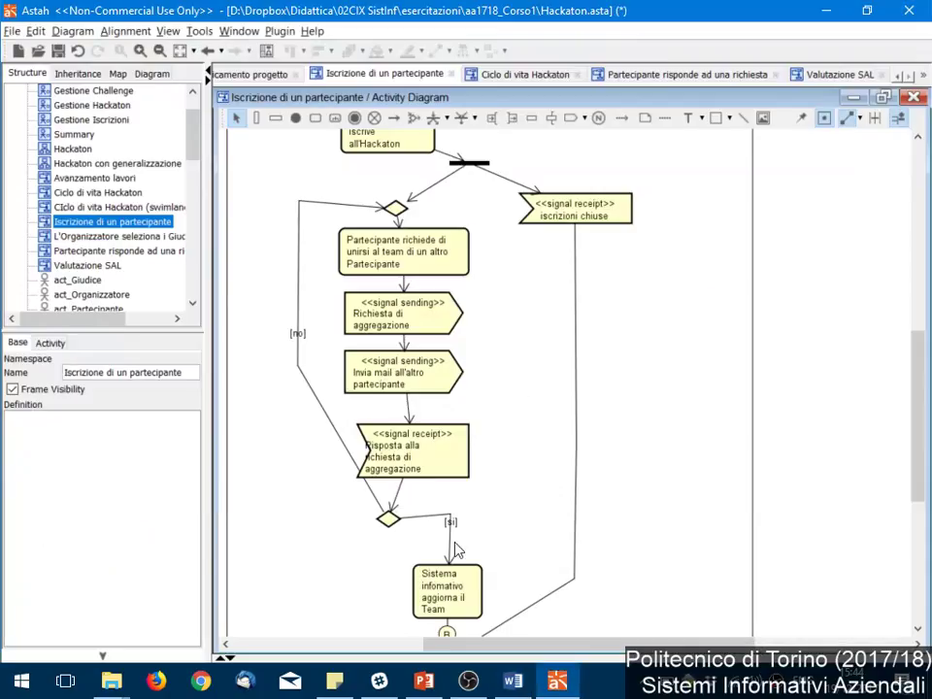
{"action": "mouse_move", "coordinate": [625, 223]}
- Back in Word, enter "Ottimo se <=2 giorni" as the Interpretation of KPI 1
{"action": "key", "text": "alt+Tab"}
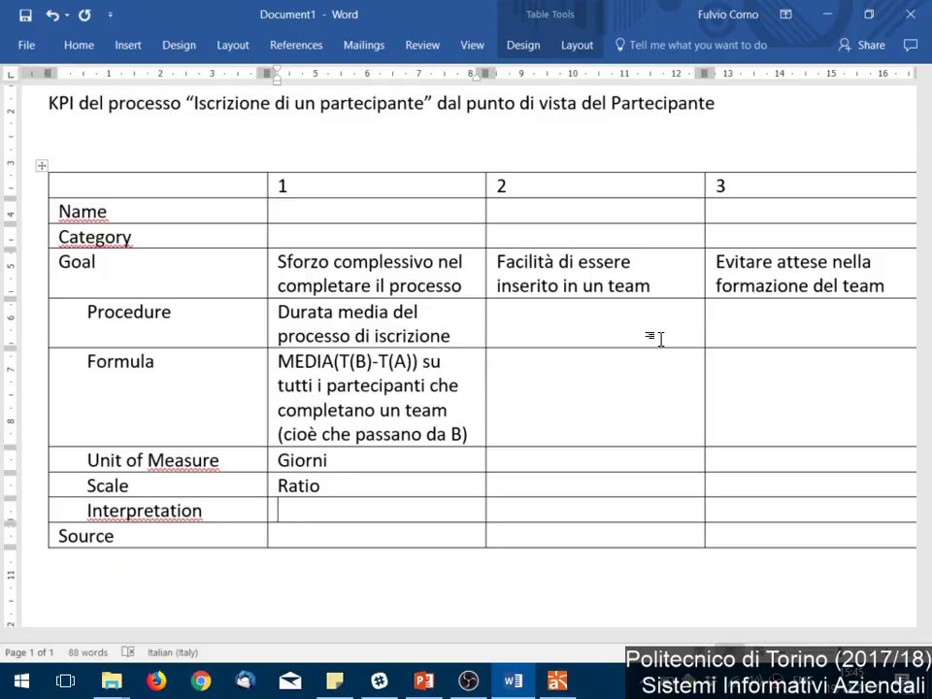
{"action": "type", "text": "Ottimo se s"}
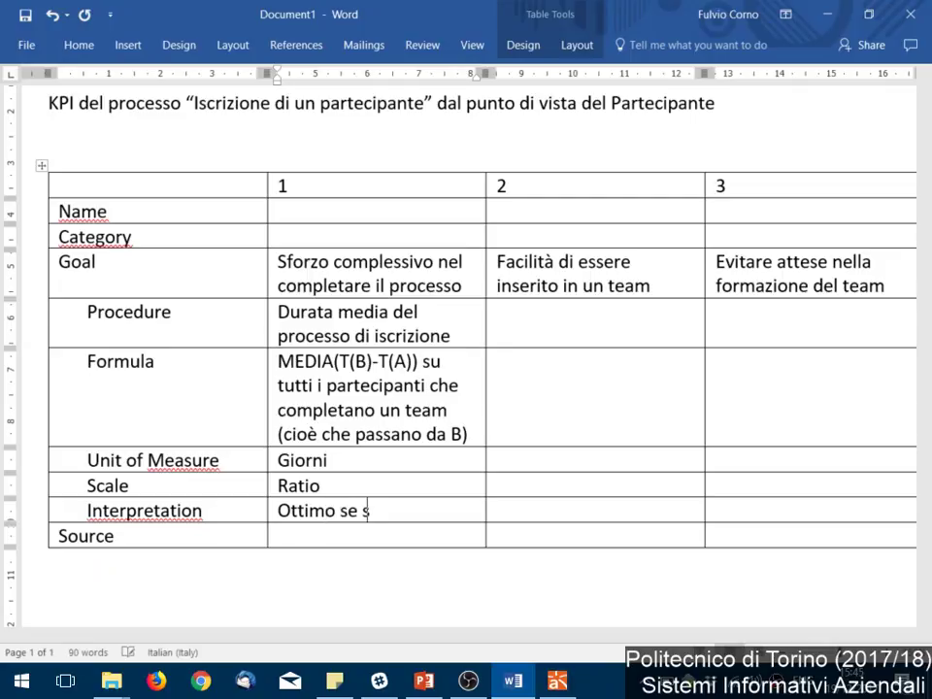
{"action": "key", "text": "BackSpace"}
{"action": "type", "text": "<2"}
{"action": "key", "text": "BackSpace"}
{"action": "type", "text": "+2 giorni"}
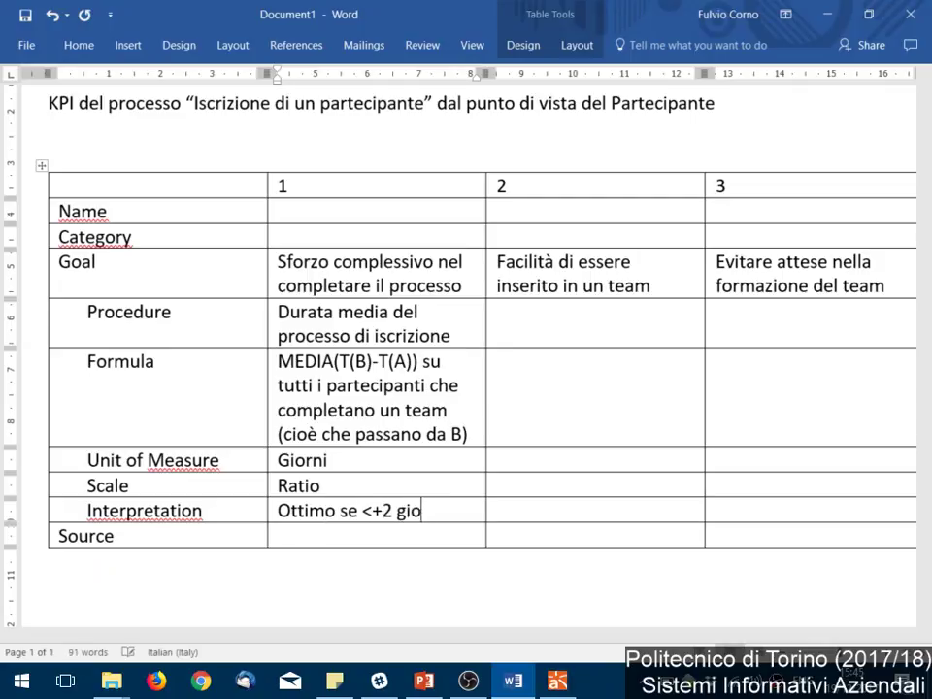
{"action": "key", "text": "ctrl+BackSpace"}
{"action": "key", "text": "BackSpace"}
{"action": "key", "text": "BackSpace"}
{"action": "key", "text": "BackSpace"}
{"action": "type", "text": "="}
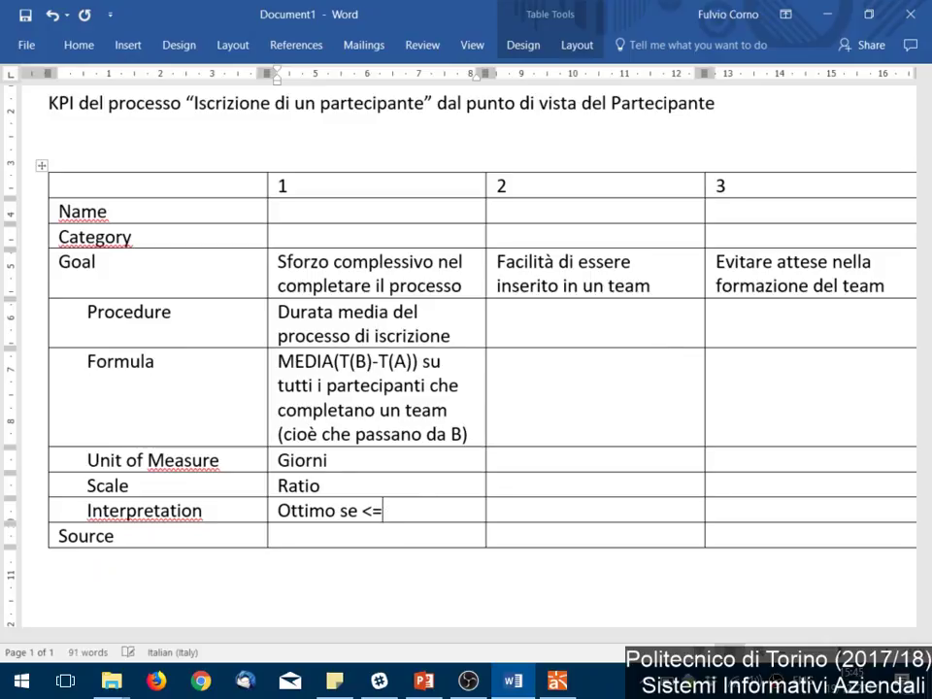
{"action": "type", "text": "2 giorni"}
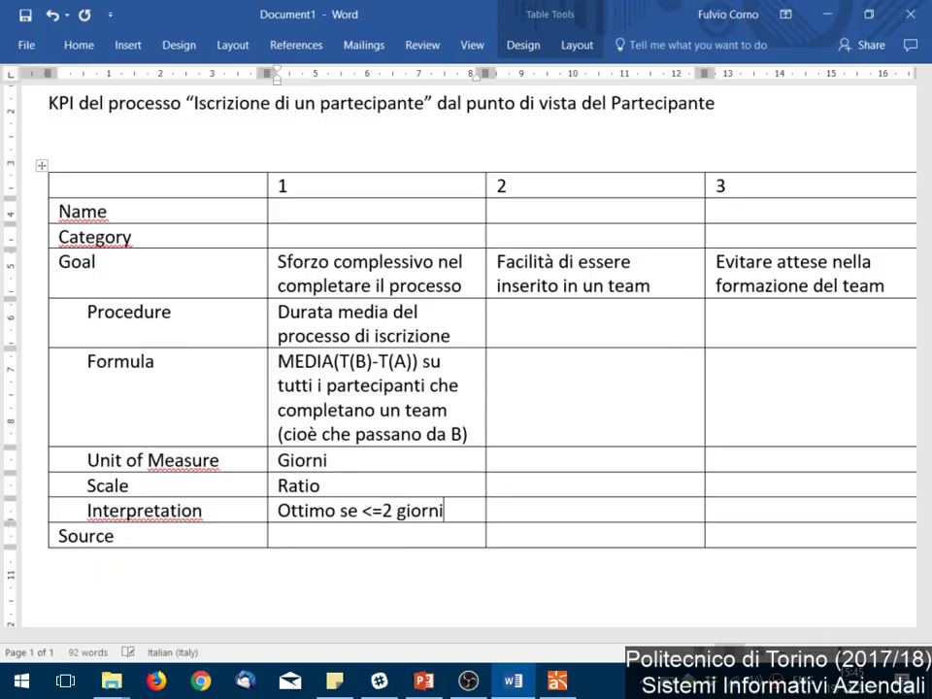
- Extend KPI 1's Interpretation with ", accettabile se <= 80% del periodo di iscrizione"
{"action": "type", "text": ", accettabil"}
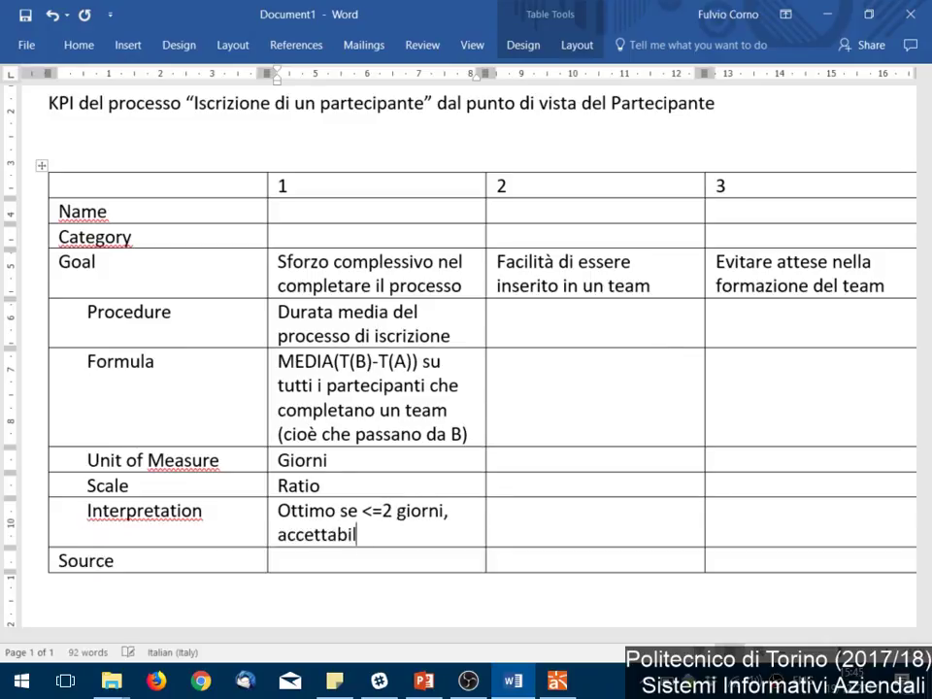
{"action": "type", "text": "e se <= 5"}
{"action": "key", "text": "BackSpace"}
{"action": "type", "text": "80%"}
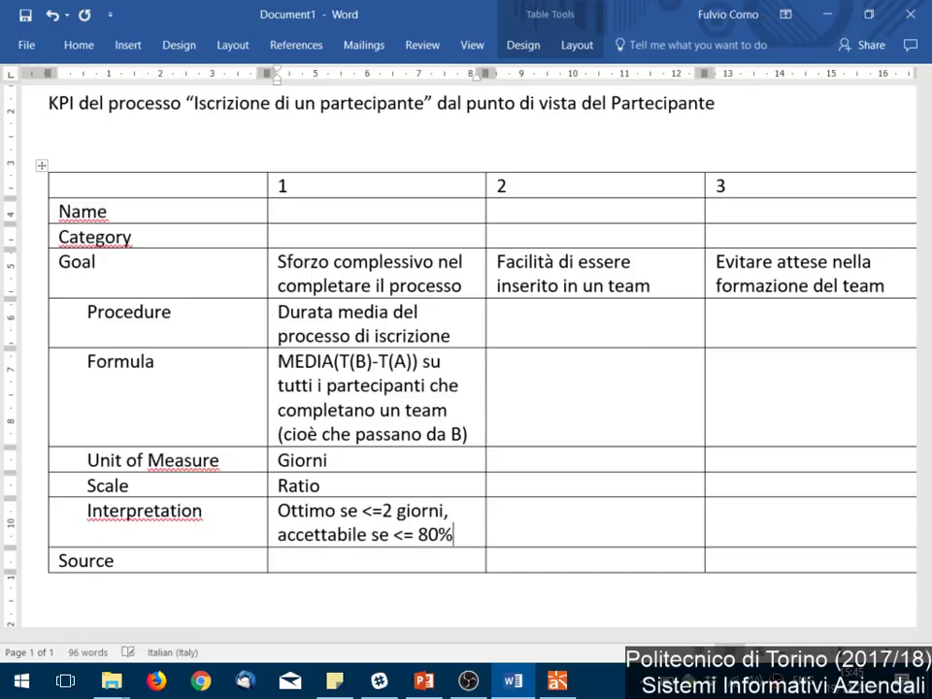
{"action": "type", "text": " del period"}
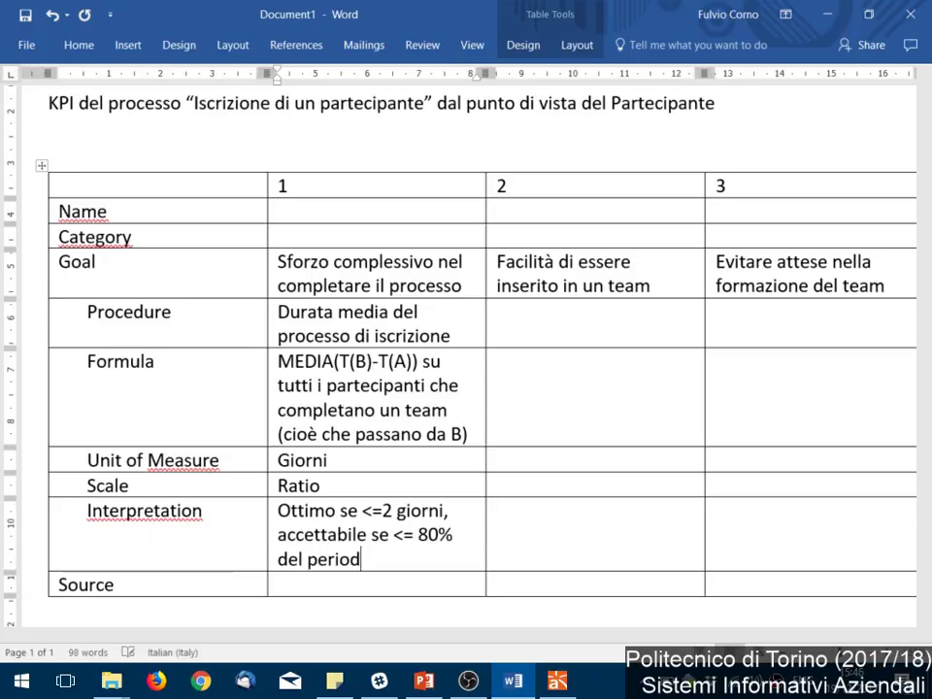
{"action": "type", "text": "o di iscrizione"}
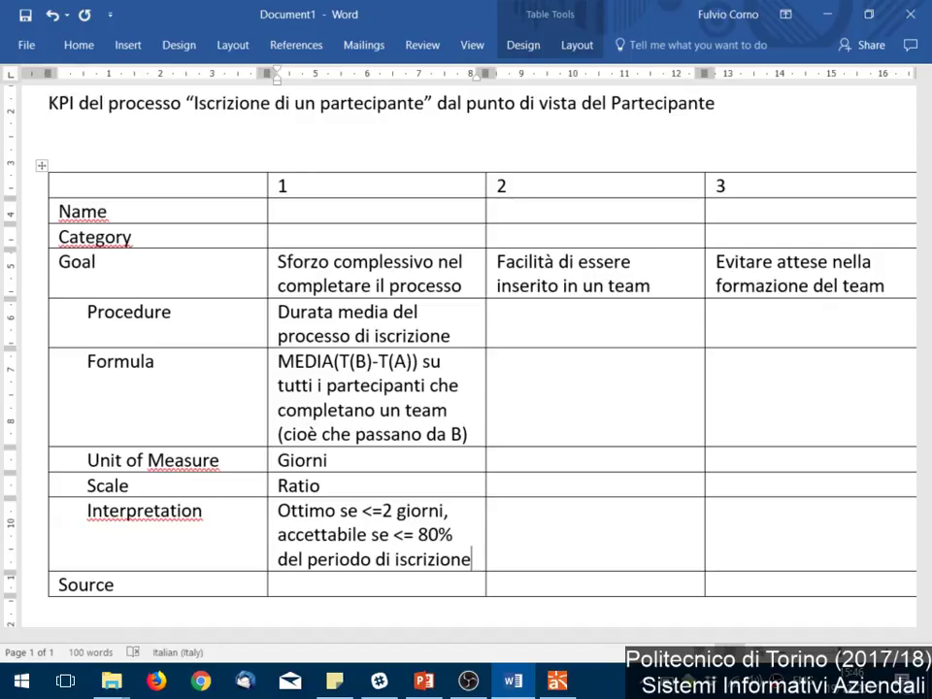
- Change the acceptable threshold in KPI 1's Interpretation to 70%
{"action": "key", "text": "Up"}
{"action": "key", "text": "Left"}
{"action": "key", "text": "Left"}
{"action": "key", "text": "BackSpace"}
{"action": "type", "text": "7"}
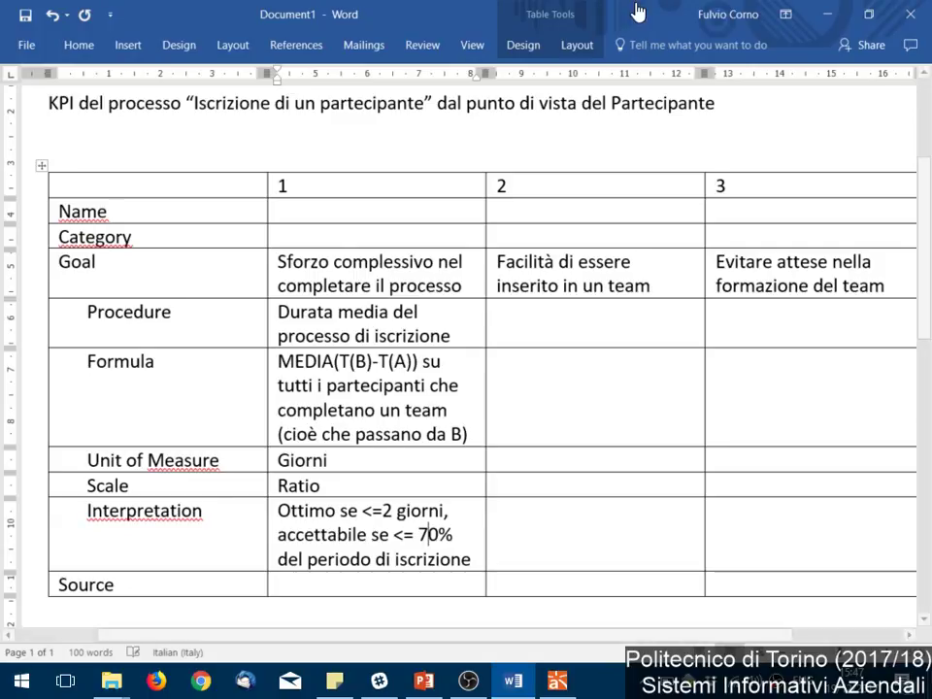
- Enter "Activity Diagram" as the Source of KPI 1
{"action": "left_click", "coordinate": [319, 578]}
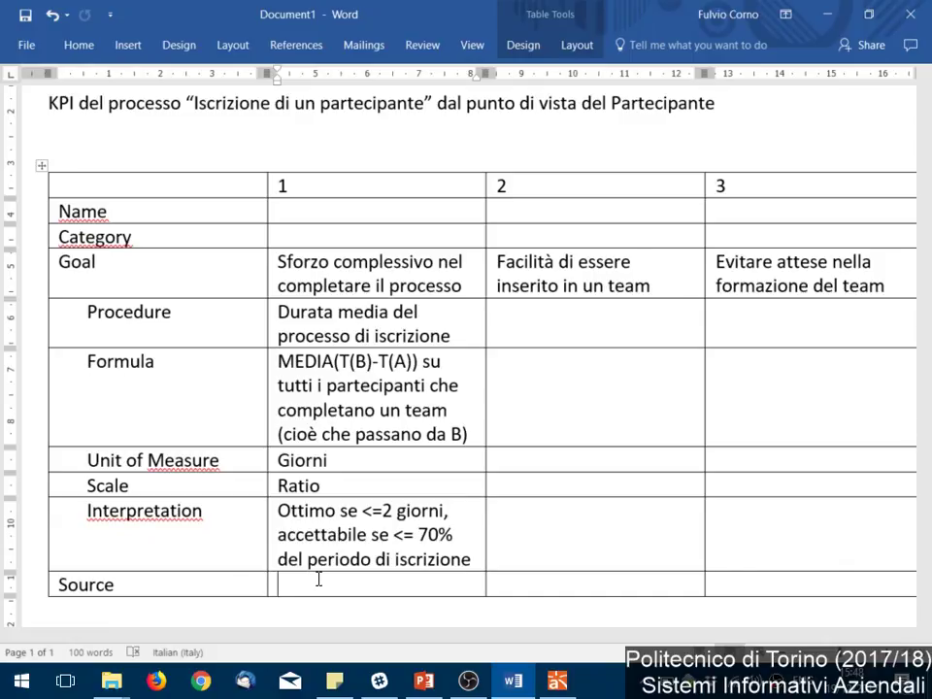
{"action": "type", "text": "Act"}
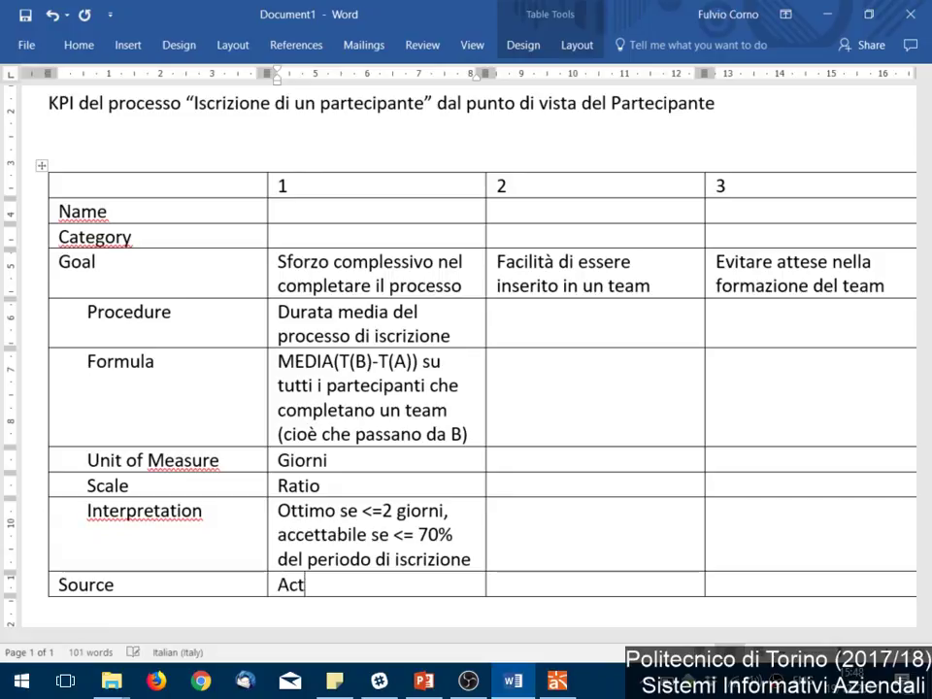
{"action": "type", "text": "ivity Diagram"}
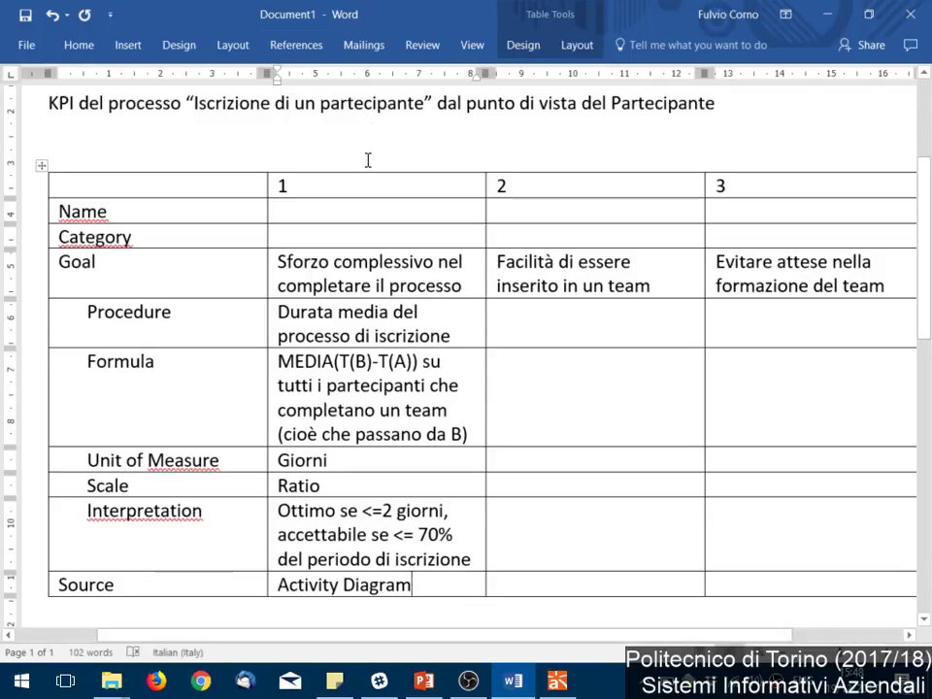
- Enter "Servizio / Tempo di risposta" as the Category of KPI 1
{"action": "left_click", "coordinate": [330, 233]}
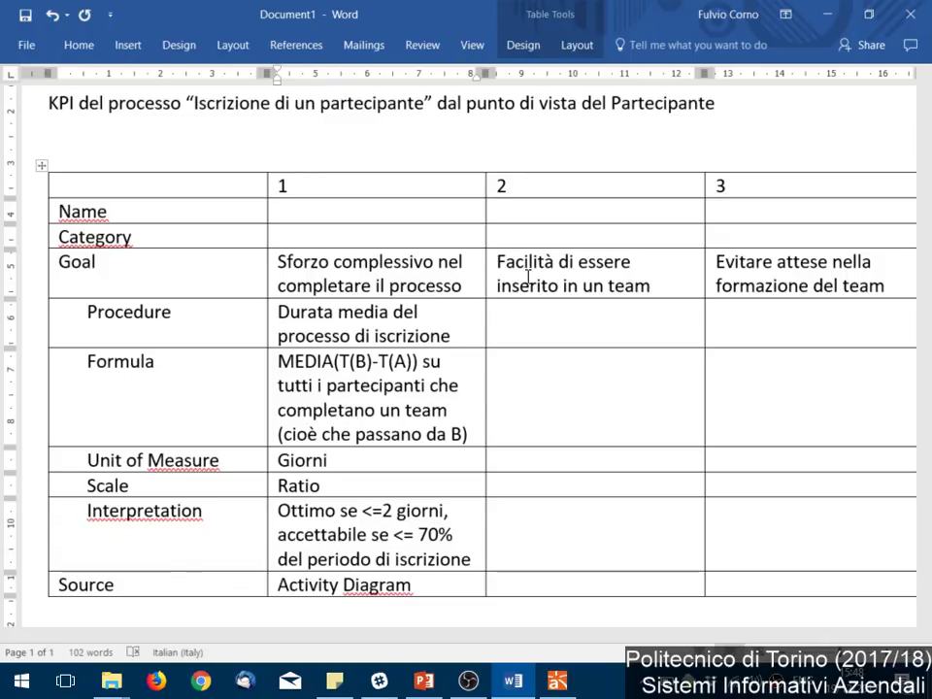
{"action": "type", "text": "Servizio "}
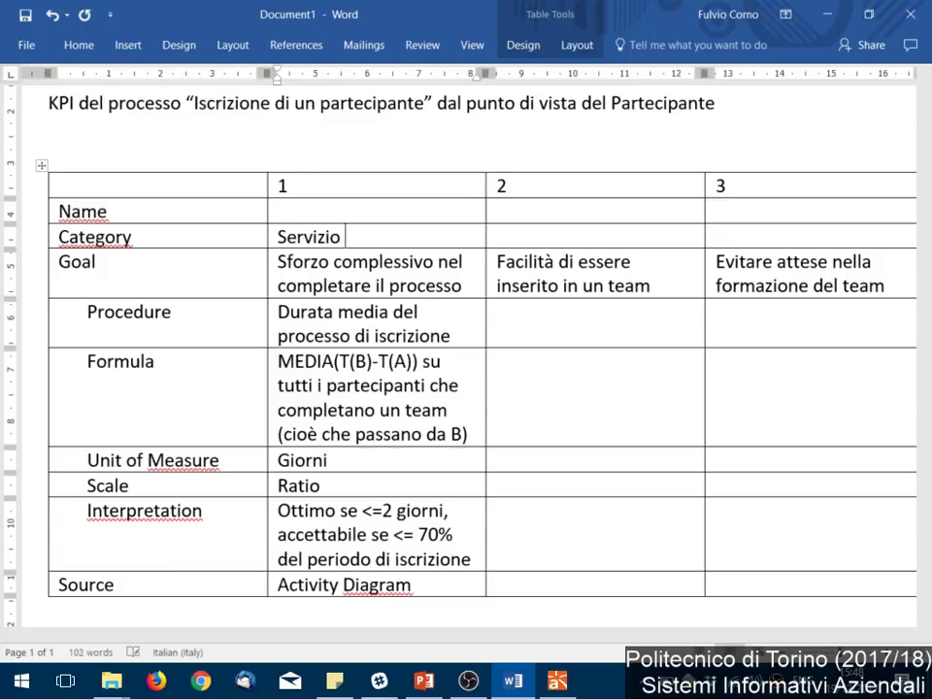
{"action": "type", "text": "/ Temp"}
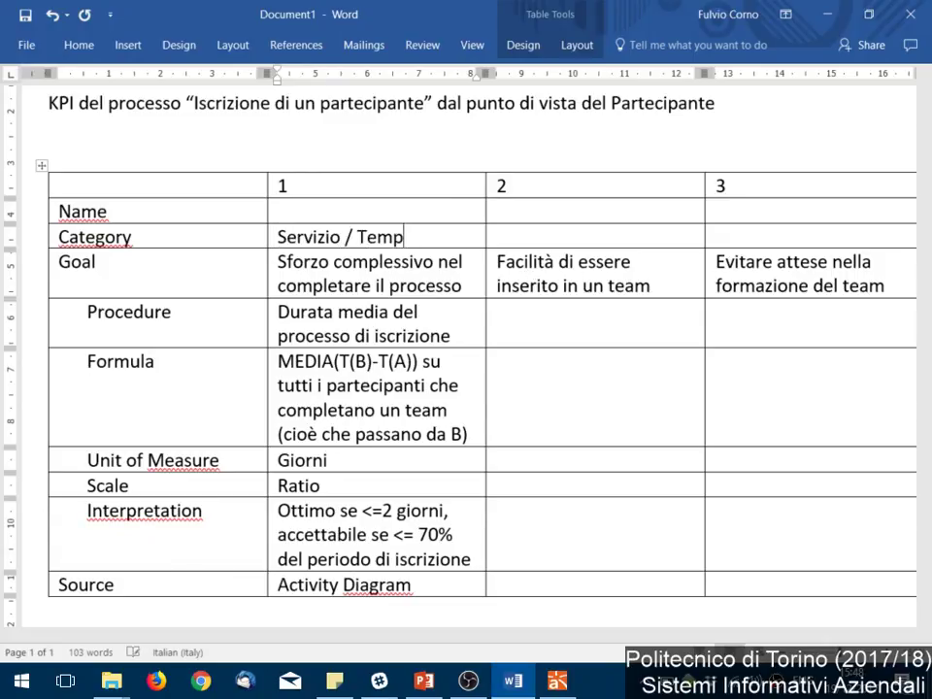
{"action": "type", "text": "o di risposta"}
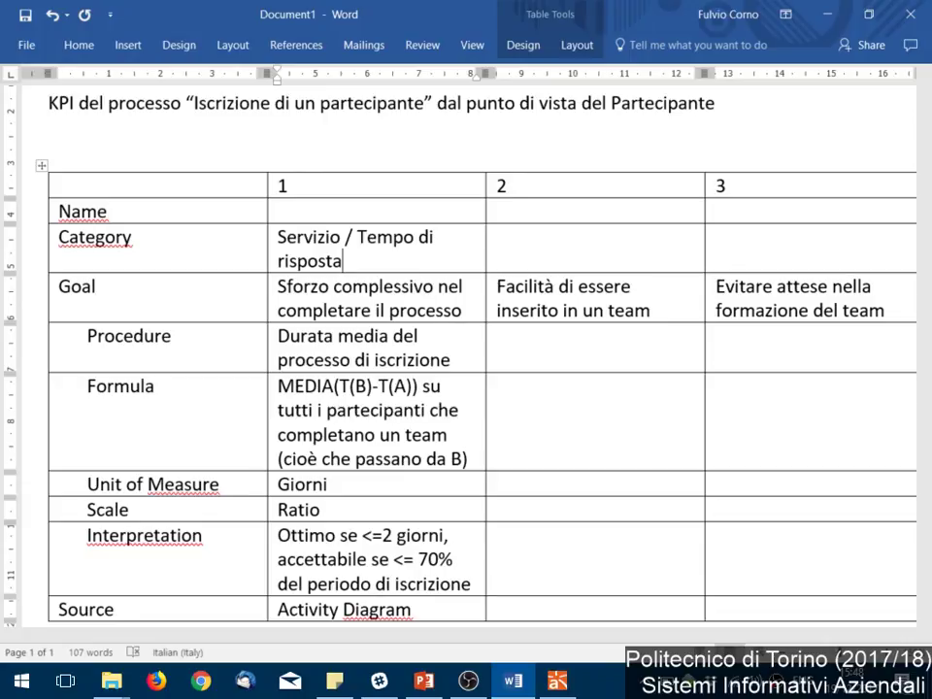
- Enter "T_ISCR" as the Name of KPI 1
{"action": "key", "text": "Up"}
{"action": "key", "text": "Up"}
{"action": "type", "text": "T_INSCR"}
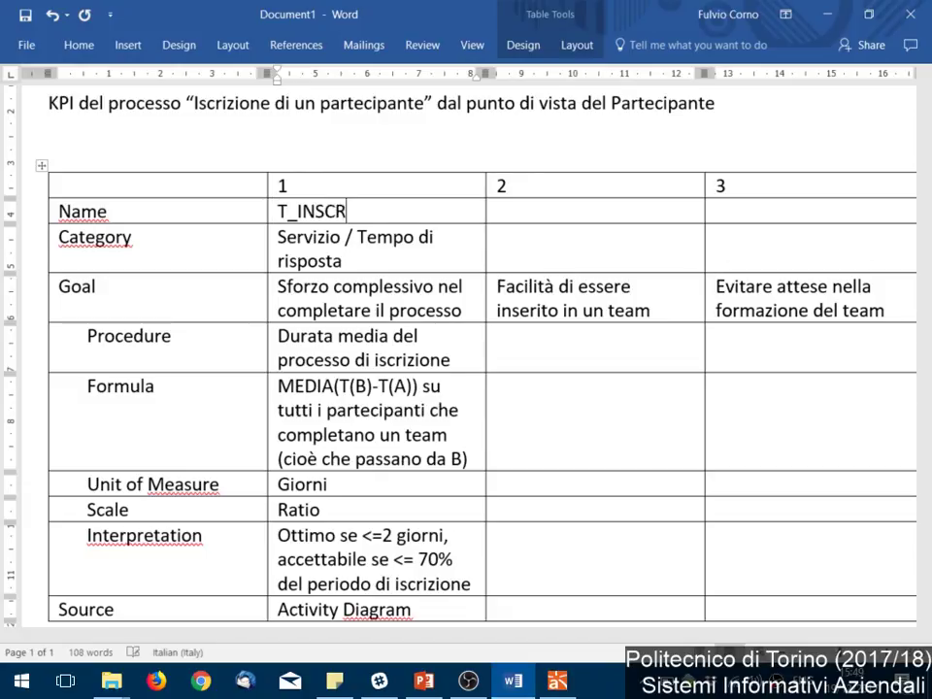
{"action": "key", "text": "BackSpace"}
{"action": "key", "text": "BackSpace"}
{"action": "type", "text": "RI"}
{"action": "key", "text": "BackSpace"}
{"action": "key", "text": "BackSpace"}
{"action": "key", "text": "BackSpace"}
{"action": "type", "text": "CRI"}
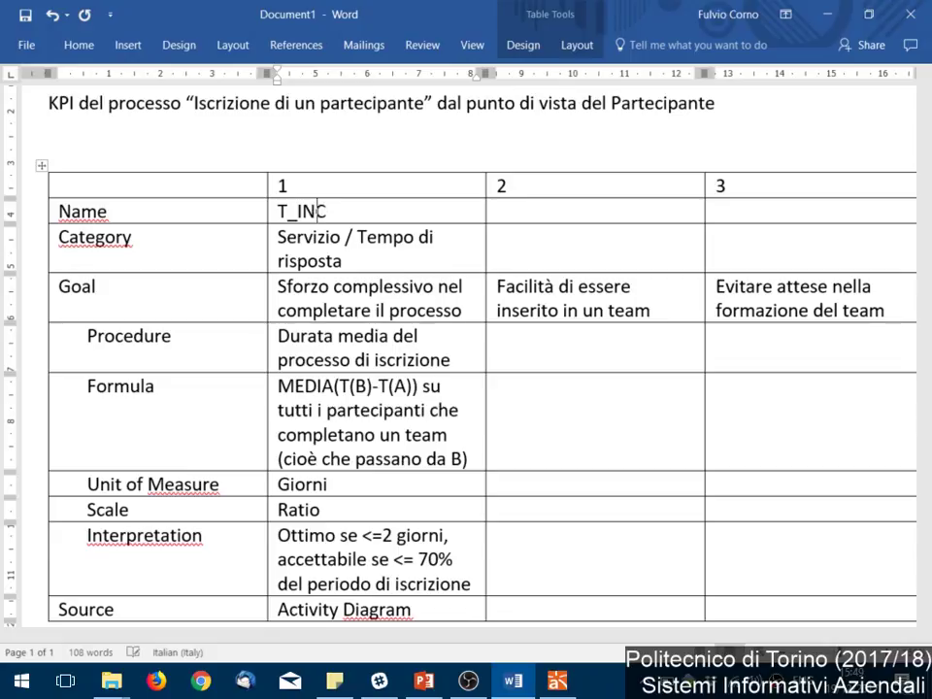
{"action": "key", "text": "BackSpace"}
{"action": "key", "text": "BackSpace"}
{"action": "key", "text": "BackSpace"}
{"action": "key", "text": "BackSpace"}
{"action": "type", "text": "S"}
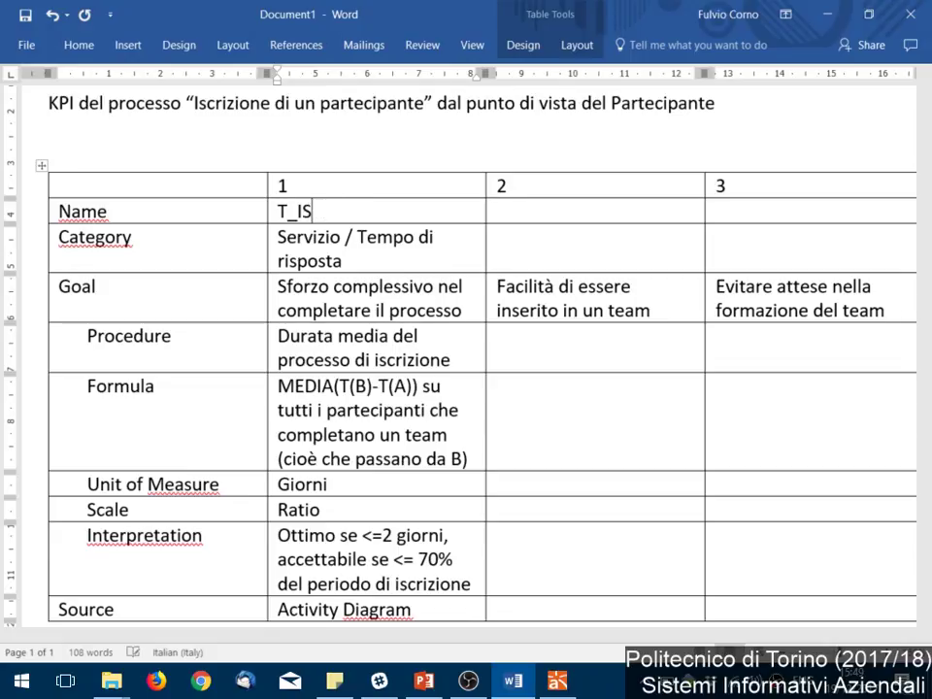
{"action": "type", "text": "S"}
{"action": "key", "text": "BackSpace"}
{"action": "type", "text": "CR"}
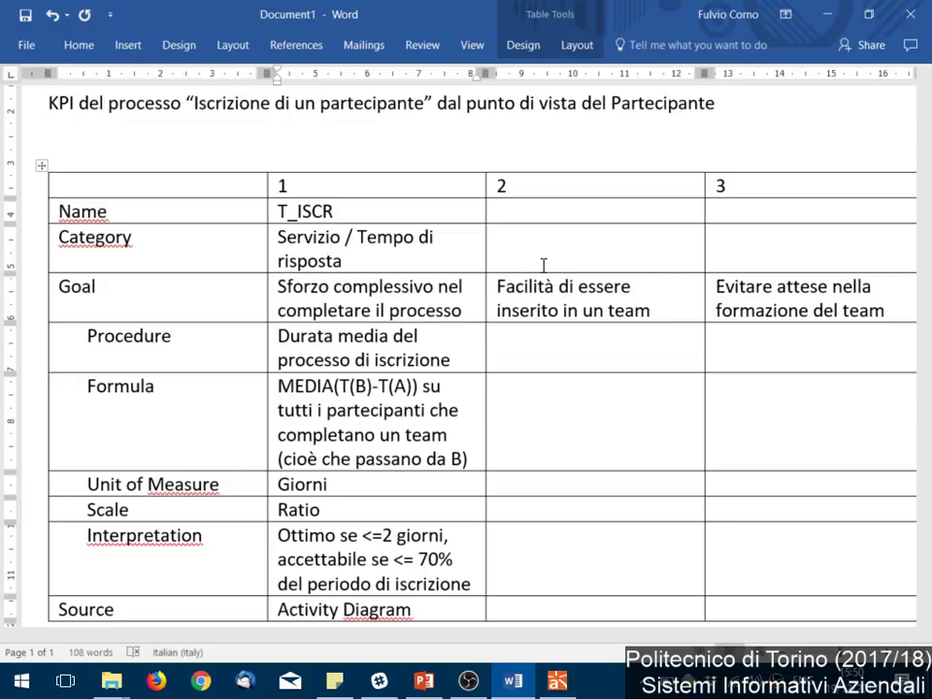
- Enter "Numero di domande da fare per entrare a far parte di un team" as the Procedure of KPI 2
{"action": "left_click", "coordinate": [555, 333]}
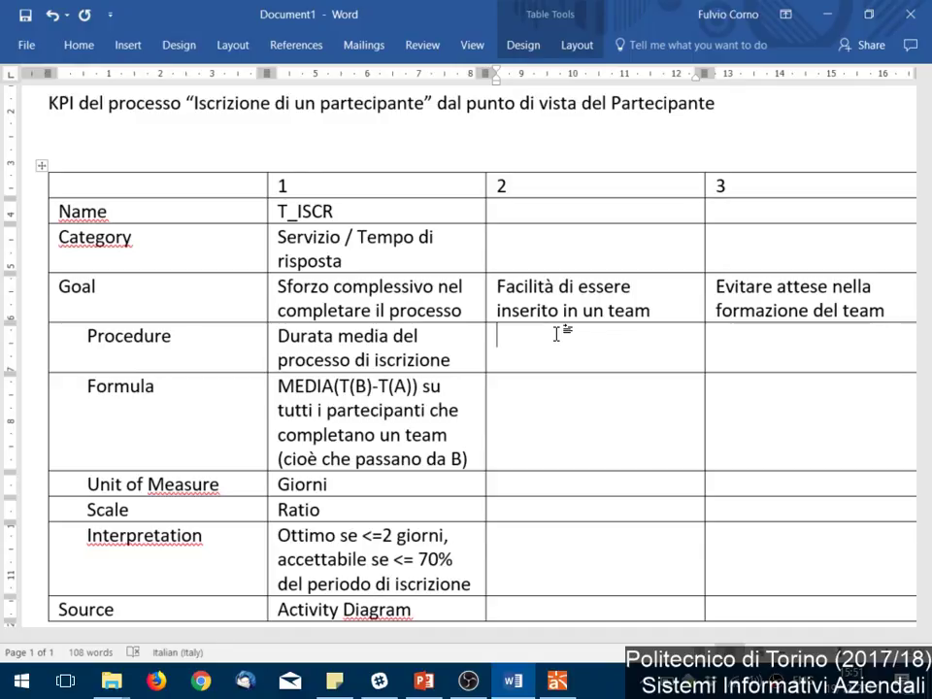
{"action": "type", "text": "Numero di domande"}
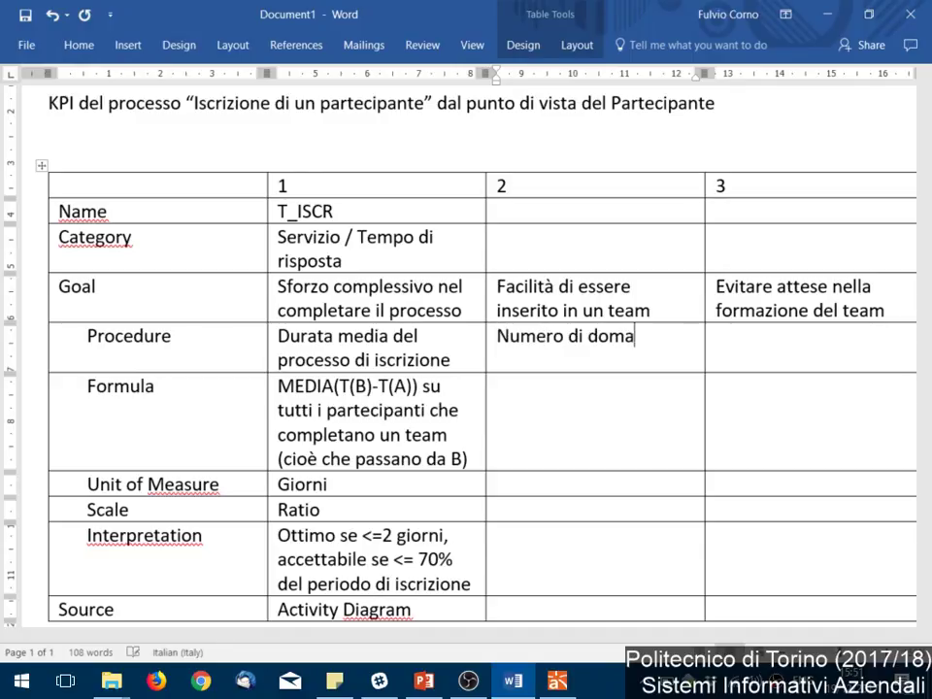
{"action": "type", "text": "da fare peri"}
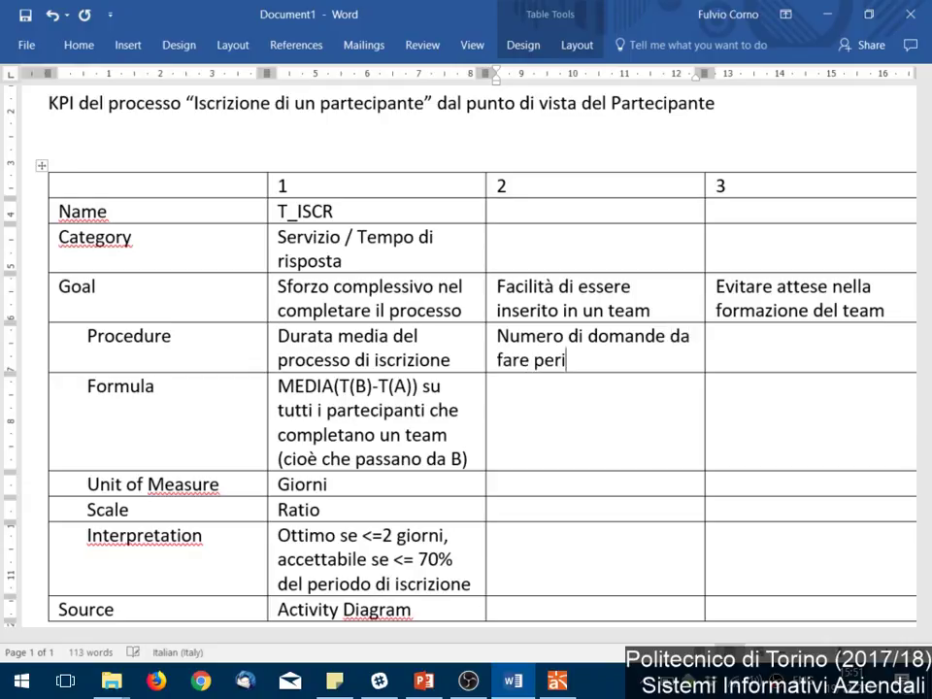
{"action": "type", "text": "m"}
{"action": "key", "text": "BackSpace"}
{"action": "key", "text": "BackSpace"}
{"action": "key", "text": "BackSpace"}
{"action": "key", "text": "BackSpace"}
{"action": "key", "text": "BackSpace"}
{"action": "type", "text": "per e"}
{"action": "type", "text": "sse"}
{"action": "key", "text": "BackSpace"}
{"action": "key", "text": "BackSpace"}
{"action": "key", "text": "BackSpace"}
{"action": "key", "text": "BackSpace"}
{"action": "type", "text": "entrare a f"}
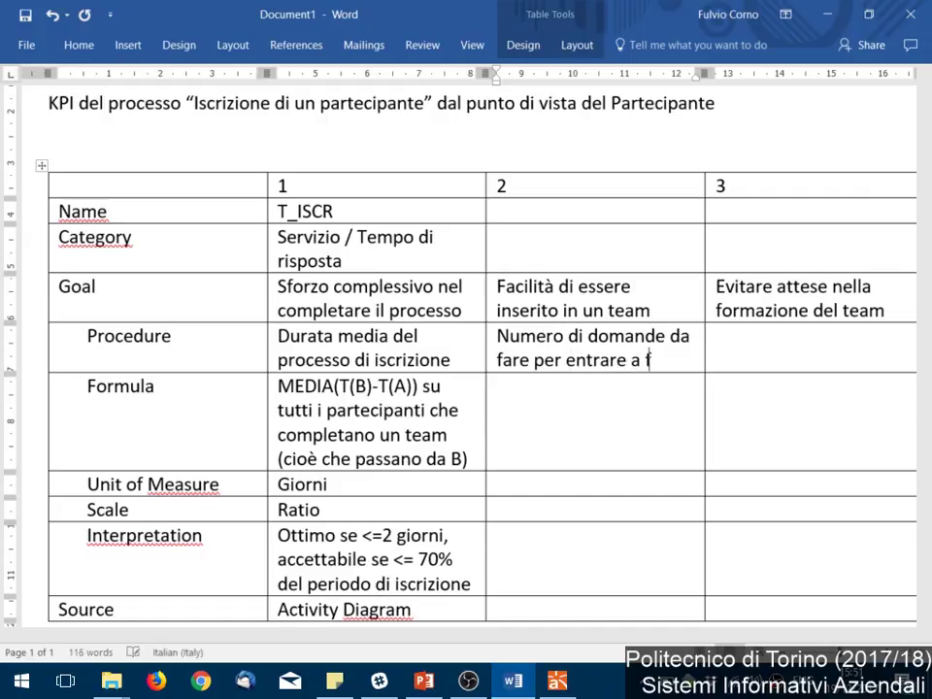
{"action": "type", "text": "ar parte di un team"}
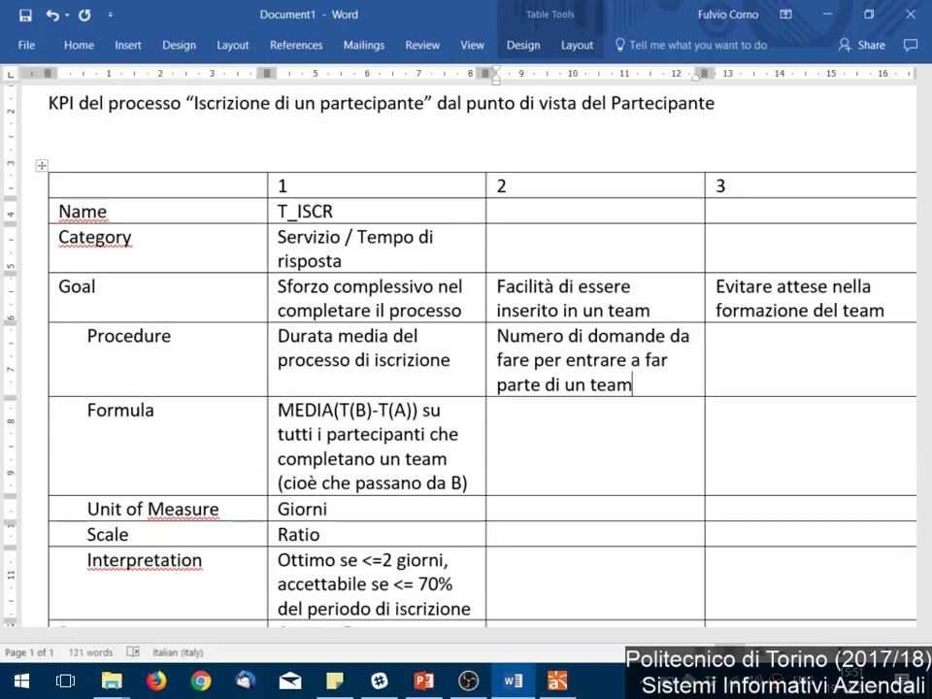
- Check the wording of the activity diagram in Astah, and back in Word replace "domande" with "richieste" in KPI 2's Procedure
{"action": "key", "text": "alt+Tab"}
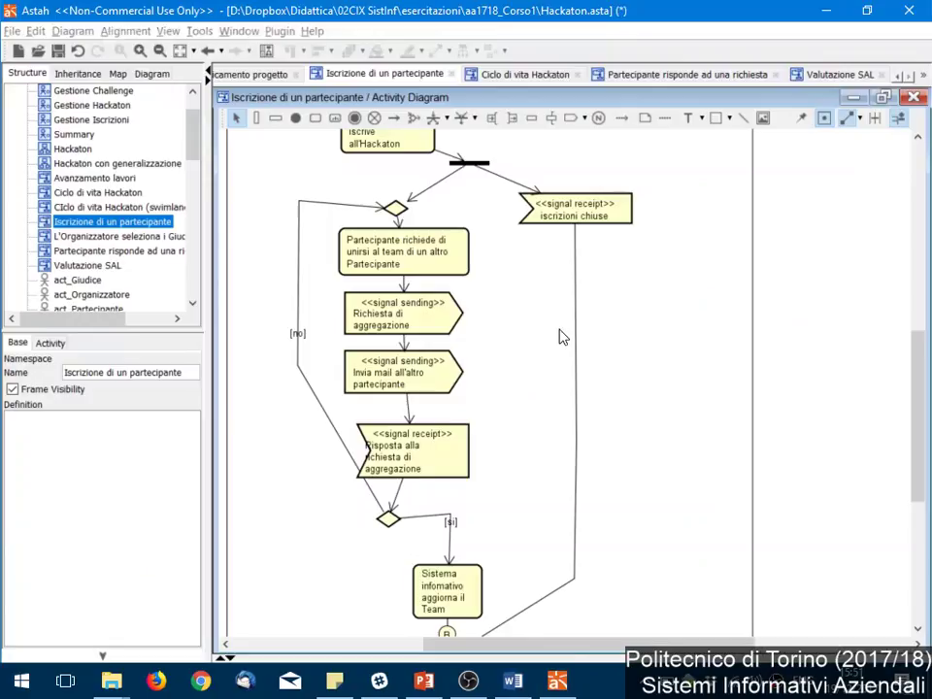
{"action": "key", "text": "alt+Tab"}
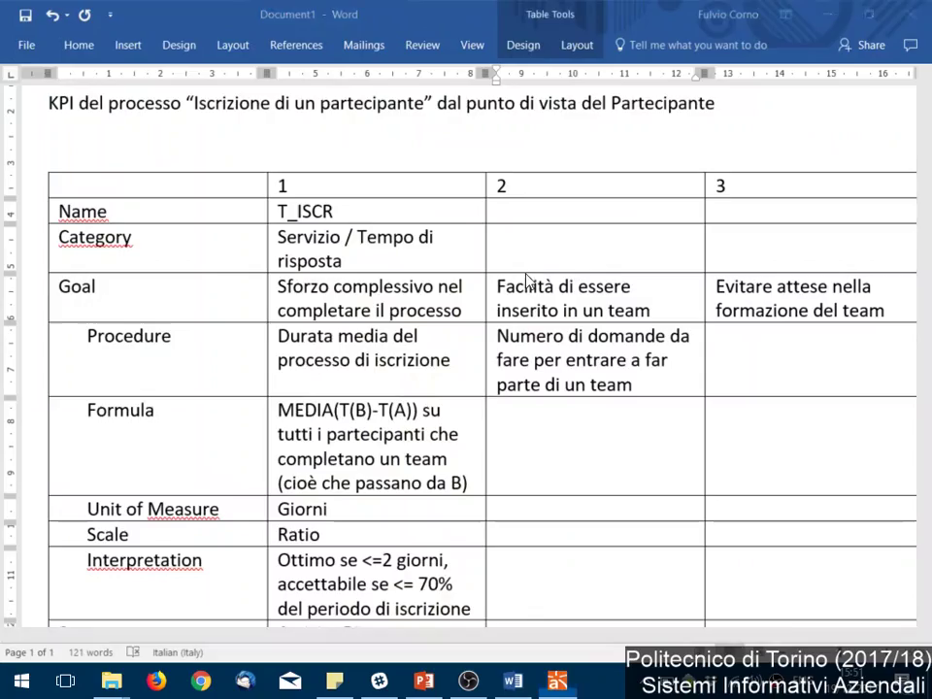
{"action": "double_click", "coordinate": [618, 334]}
{"action": "type", "text": "richieste"}
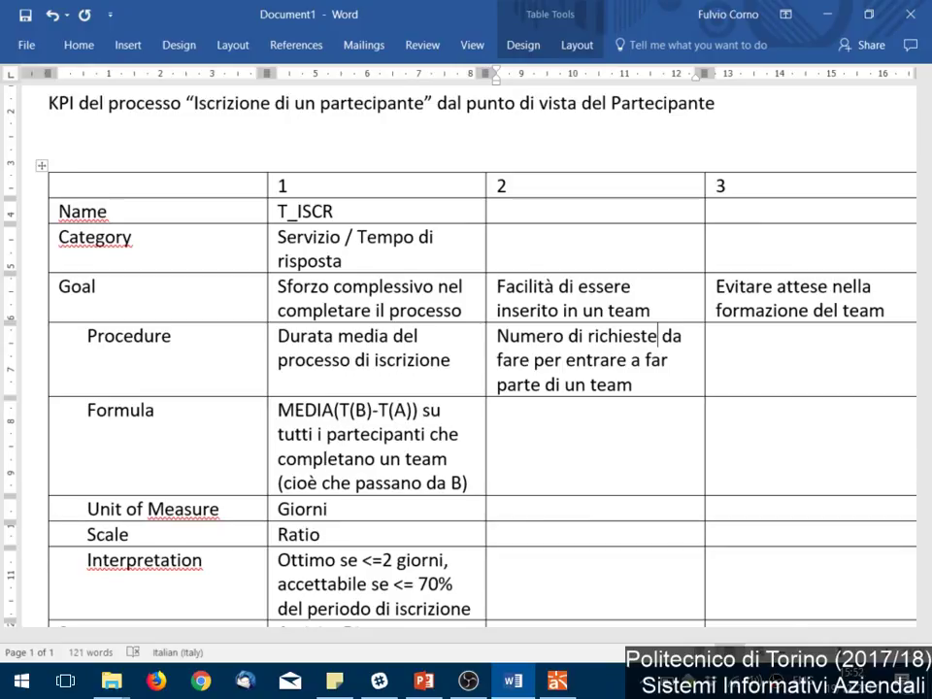
- Enter "Absolute" as the Scale of KPI 2
{"action": "left_click", "coordinate": [598, 533]}
{"action": "type", "text": "Am"}
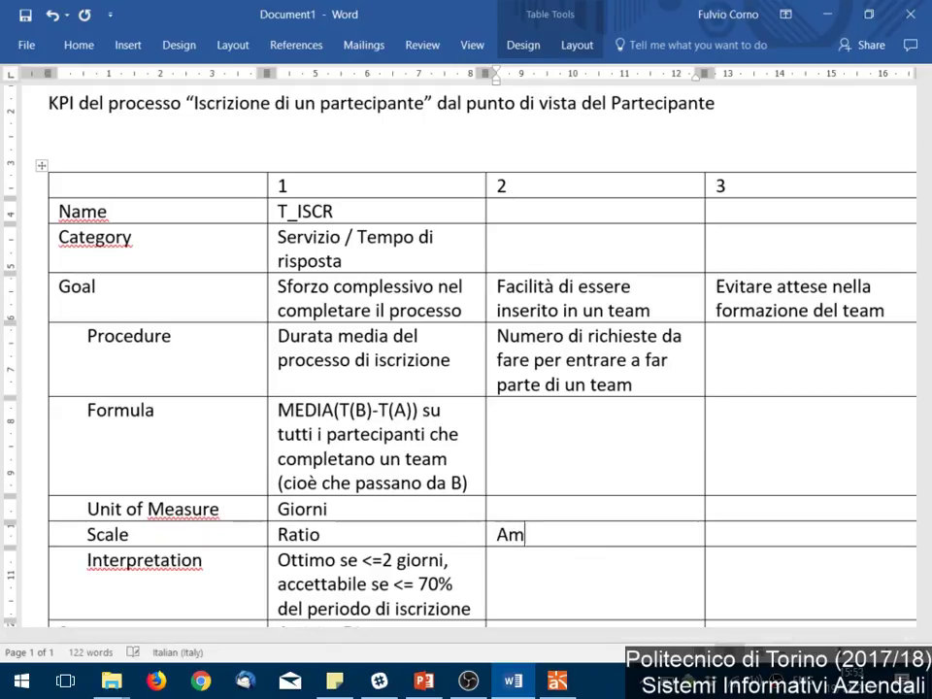
{"action": "key", "text": "BackSpace"}
{"action": "type", "text": "bsolute"}
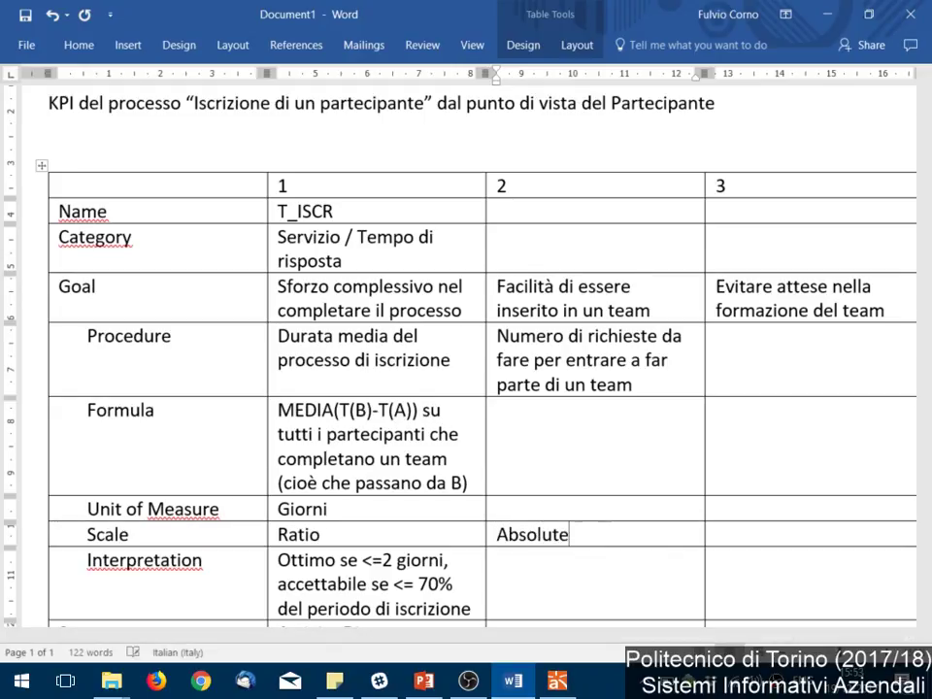
- Insert "media" after "Numero" in the Procedure of KPI 2
{"action": "left_click", "coordinate": [580, 453]}
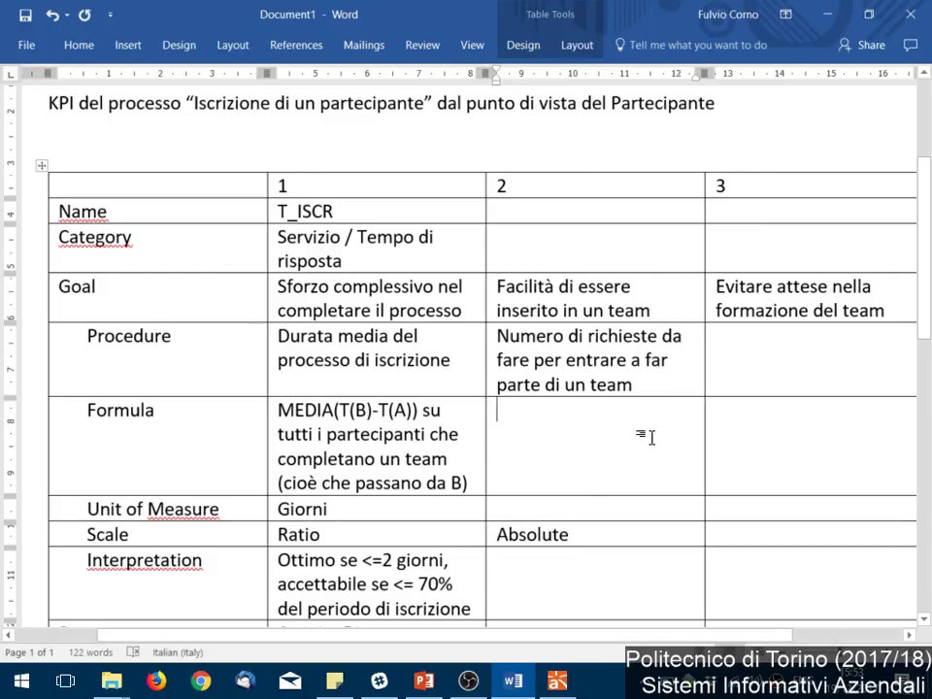
{"action": "left_click", "coordinate": [549, 336]}
{"action": "type", "text": "media"}
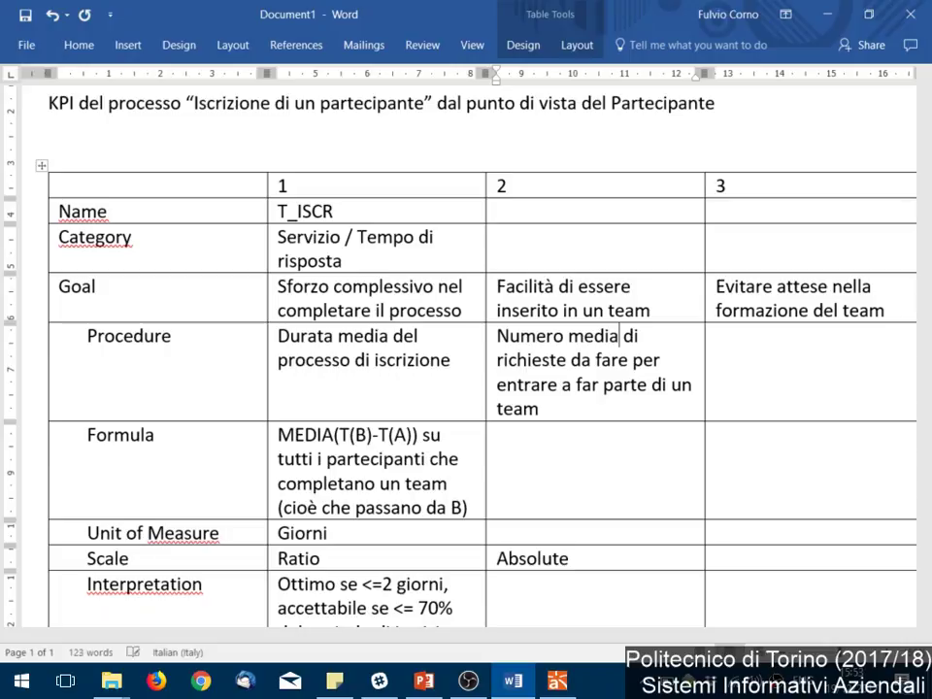
- Enter "MEDIA( RICHIESTA per ogni PARTECIPANTE )" as the Formula of KPI 2
{"action": "key", "text": "Down"}
{"action": "key", "text": "Down"}
{"action": "key", "text": "Down"}
{"action": "key", "text": "Down"}
{"action": "type", "text": "Media"}
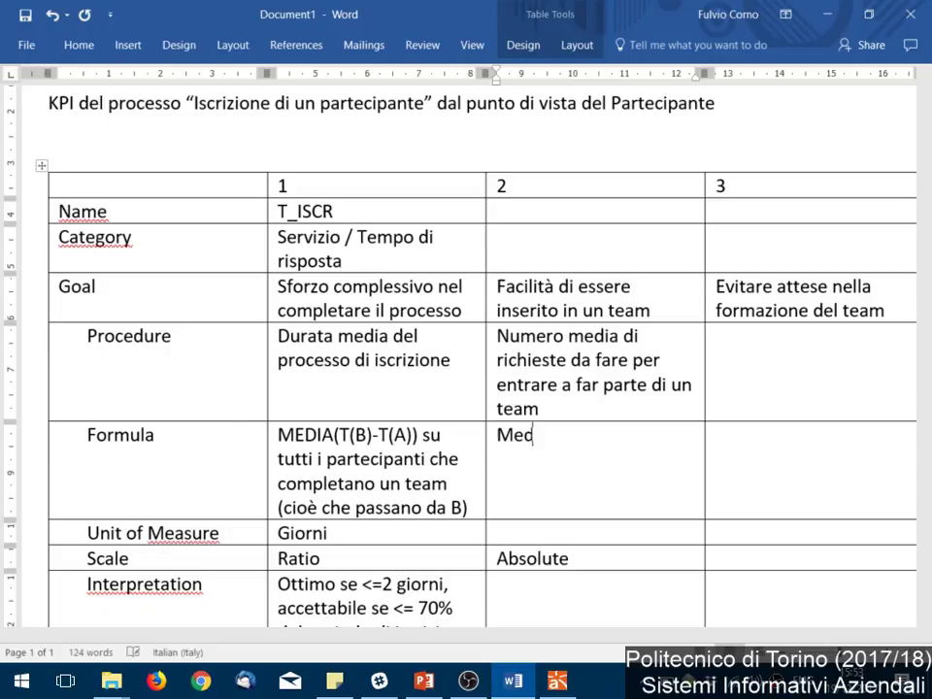
{"action": "key", "text": "BackSpace"}
{"action": "key", "text": "BackSpace"}
{"action": "key", "text": "BackSpace"}
{"action": "key", "text": "BackSpace"}
{"action": "key", "text": "BackSpace"}
{"action": "type", "text": "MEDIA( R"}
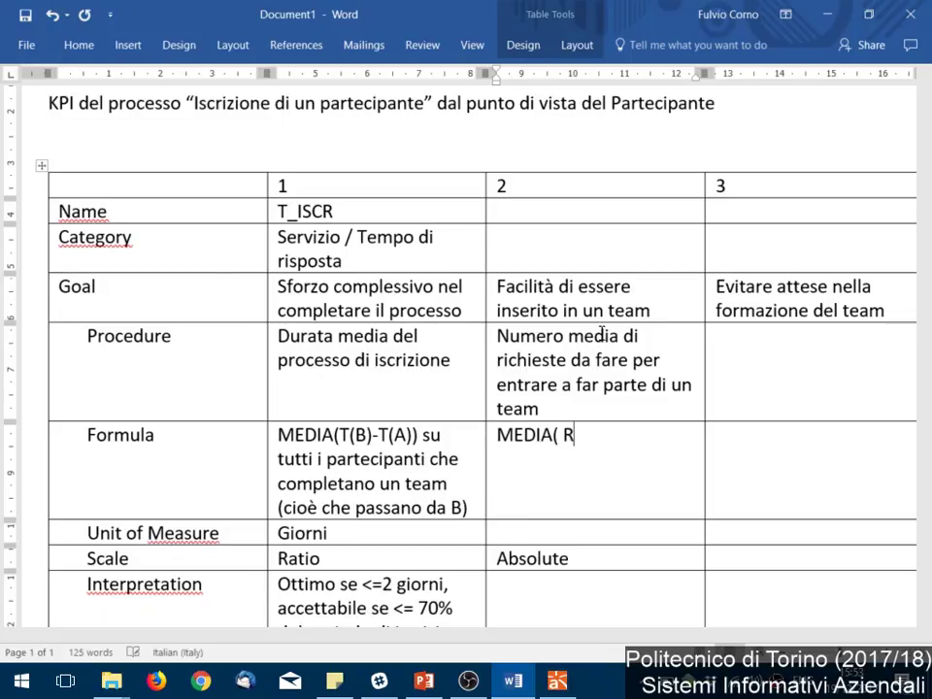
{"action": "type", "text": "ICHIESTA per on"}
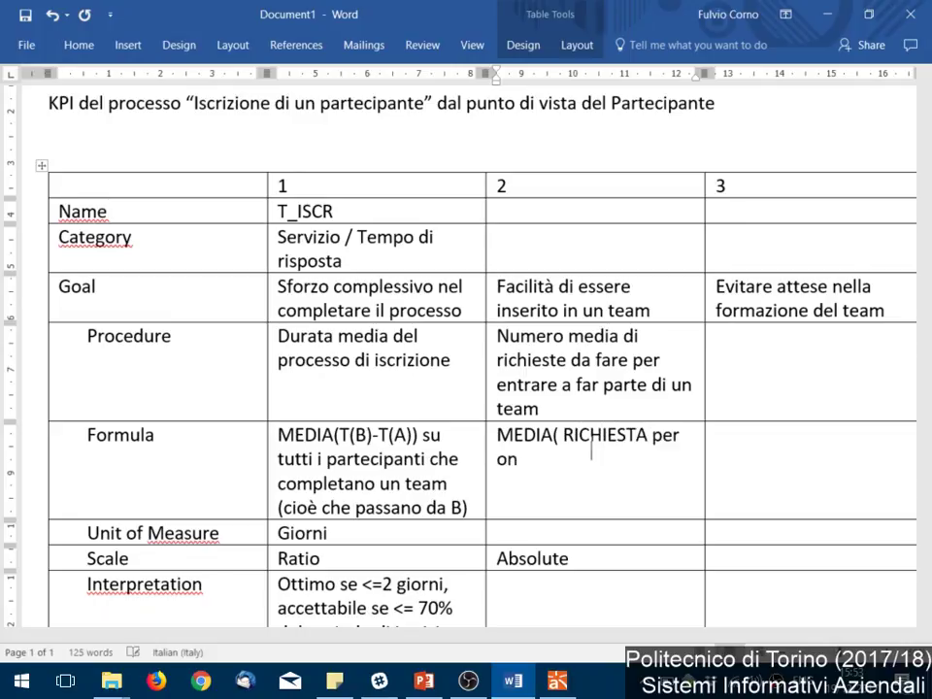
{"action": "type", "text": "g"}
{"action": "key", "text": "BackSpace"}
{"action": "key", "text": "BackSpace"}
{"action": "type", "text": "gni PARTECIPANTE )"}
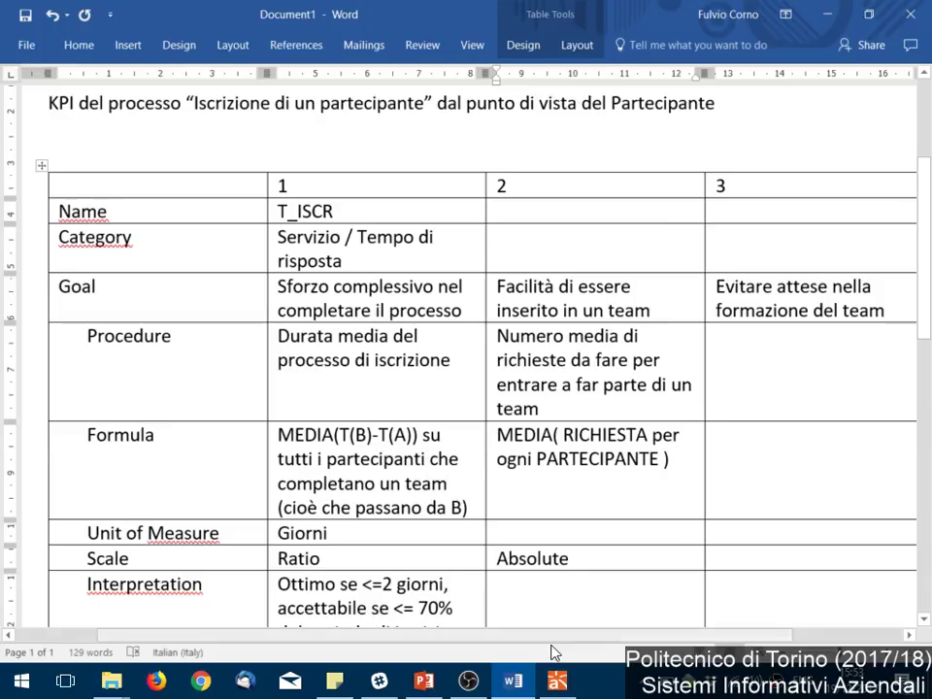
- Switch to Astah and examine the Partecipante class and its request association in the "Hackaton con generalizzazione" class diagram
{"action": "left_click", "coordinate": [557, 683]}
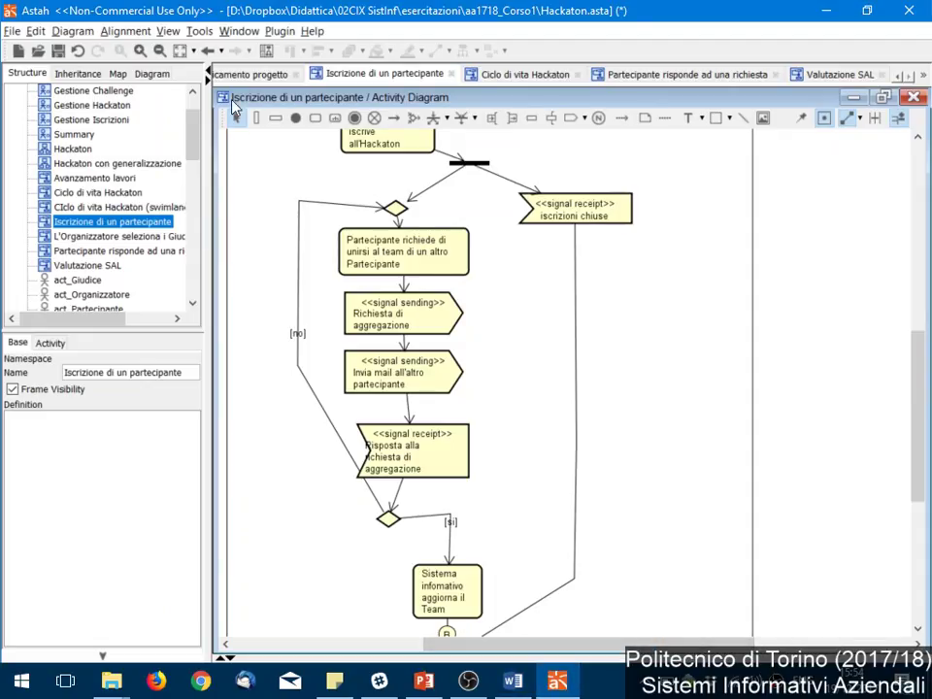
{"action": "scroll", "coordinate": [194, 112], "scroll_direction": "up", "scroll_amount": 1}
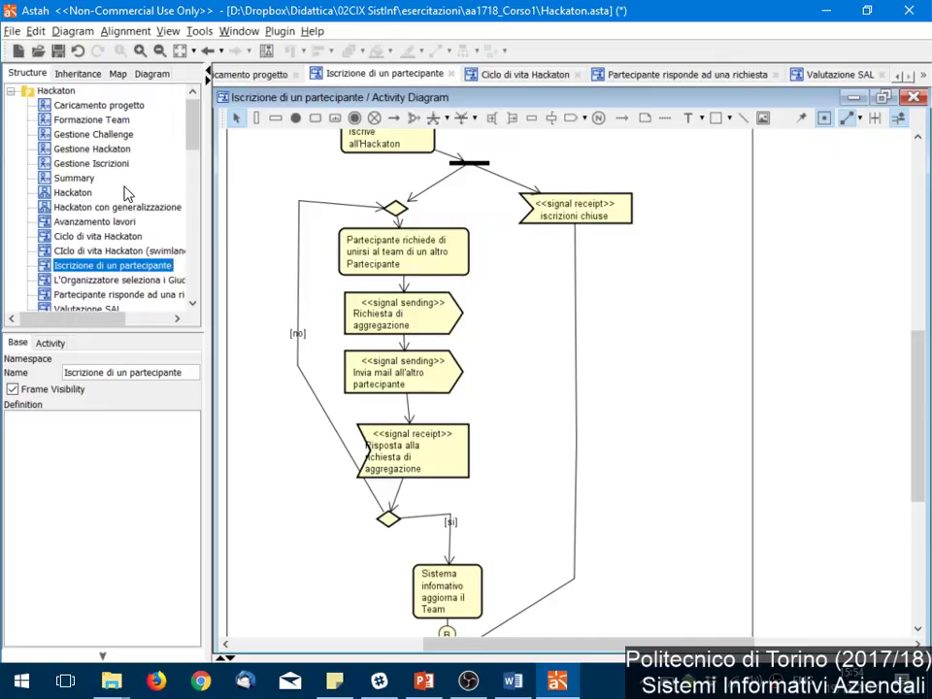
{"action": "scroll", "coordinate": [93, 145], "scroll_direction": "down", "scroll_amount": 3}
{"action": "scroll", "coordinate": [114, 200], "scroll_direction": "up", "scroll_amount": 1}
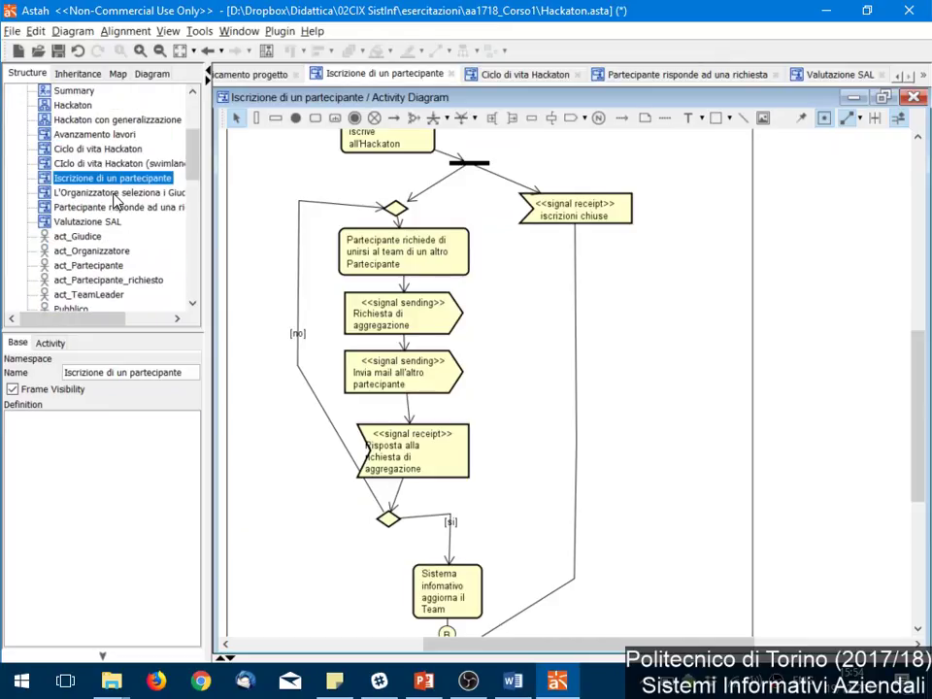
{"action": "double_click", "coordinate": [145, 121]}
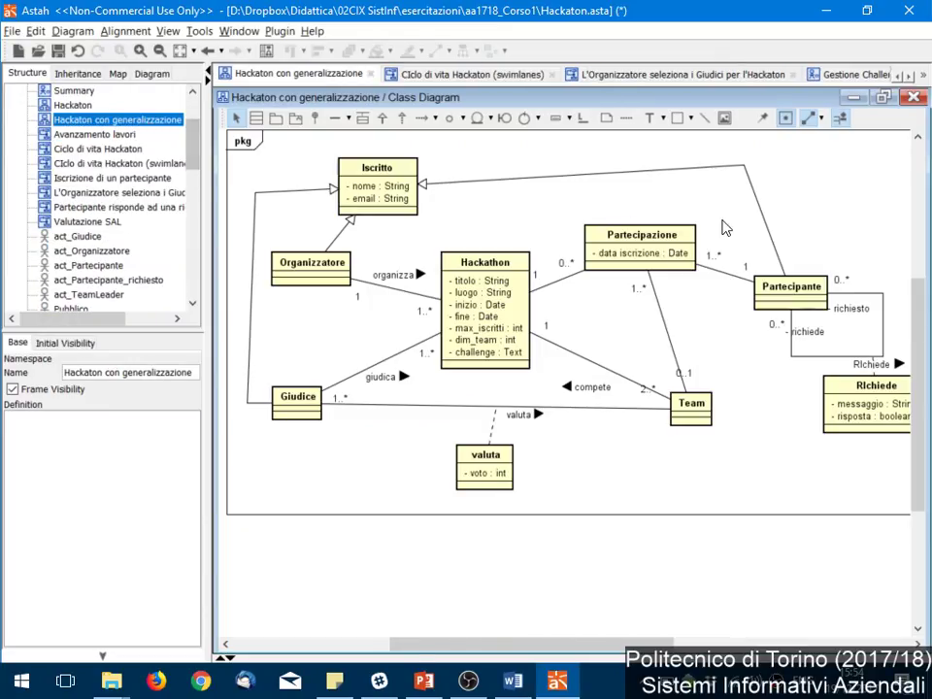
{"action": "mouse_move", "coordinate": [645, 242]}
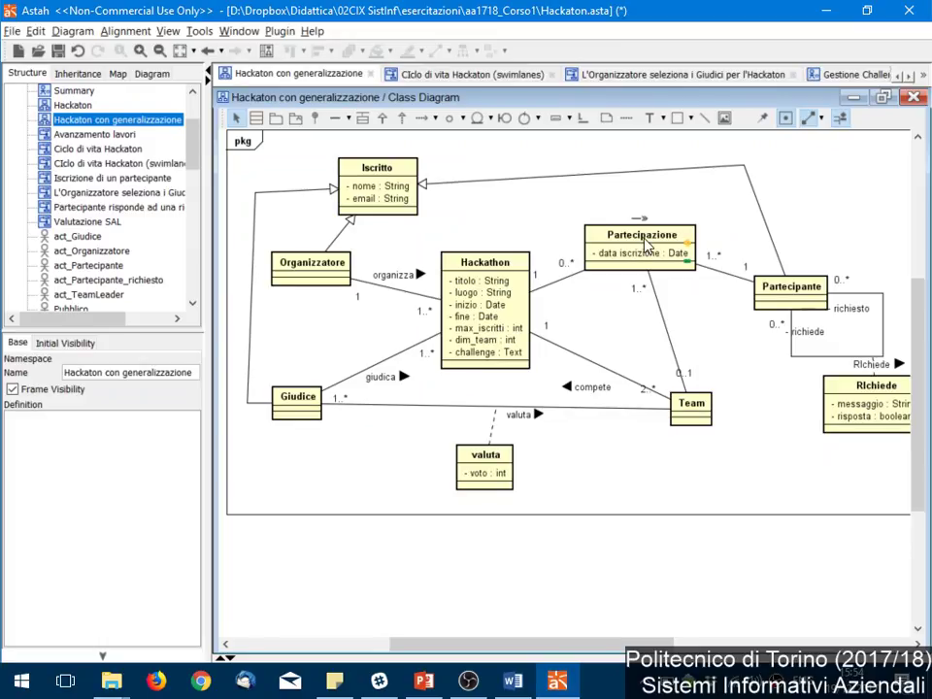
{"action": "mouse_move", "coordinate": [786, 296]}
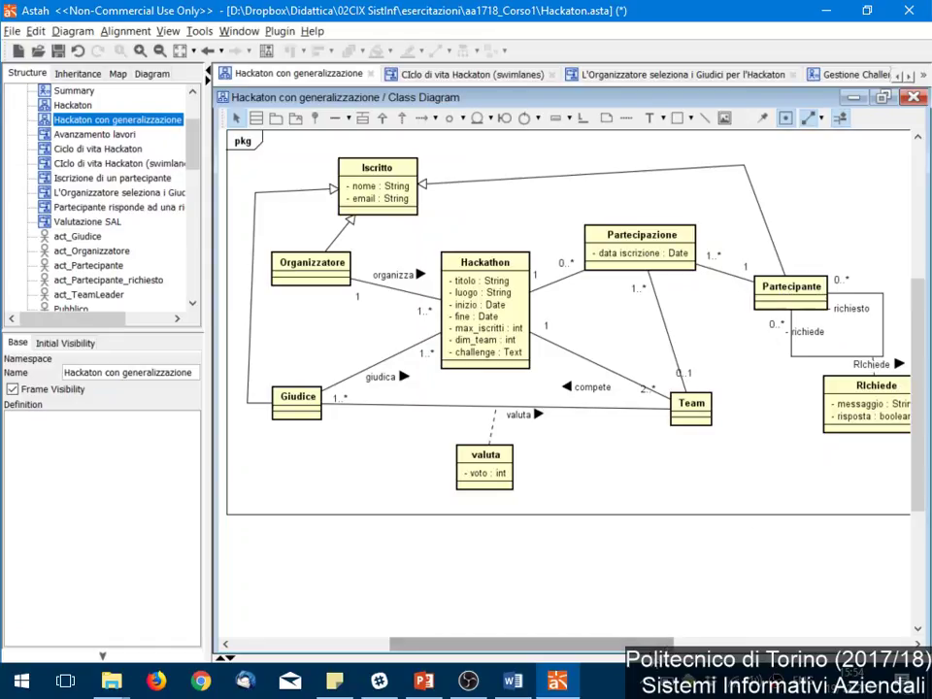
{"action": "scroll", "coordinate": [543, 485], "scroll_direction": "right", "scroll_amount": 3}
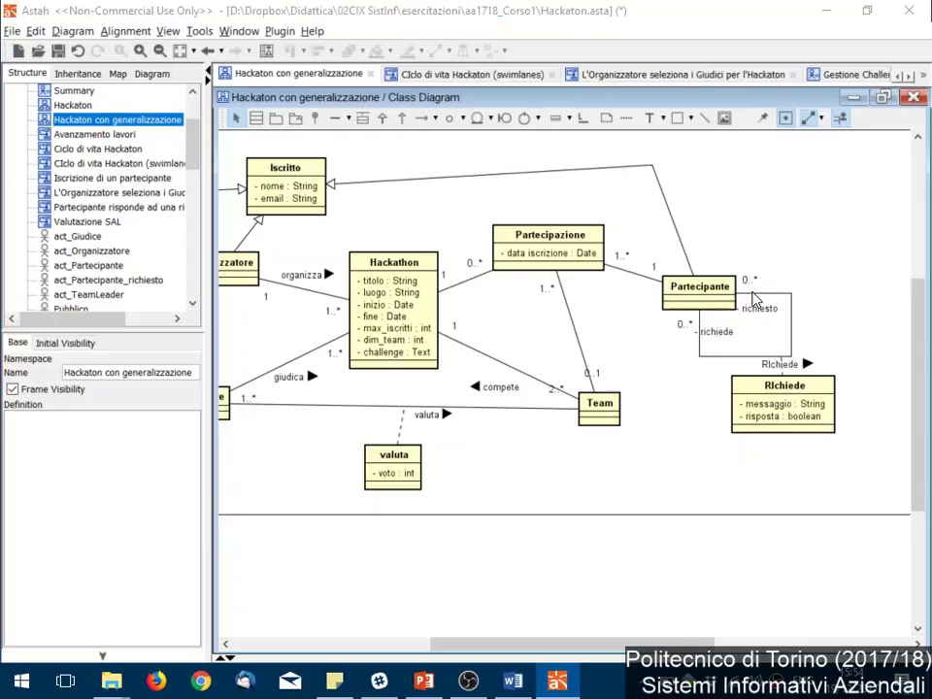
{"action": "key", "text": "alt+Tab"}
{"action": "key", "text": "alt+Tab"}
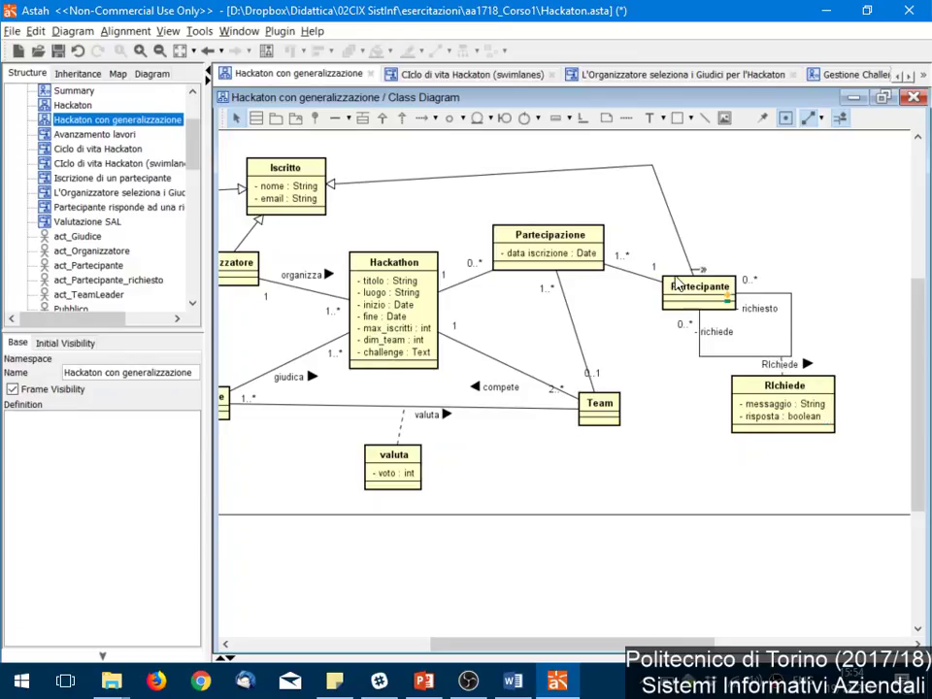
- Back in Word, insert a count function with its opening parenthesis before "RICHIESTA" in the Formula of KPI 2
{"action": "key", "text": "alt+Tab"}
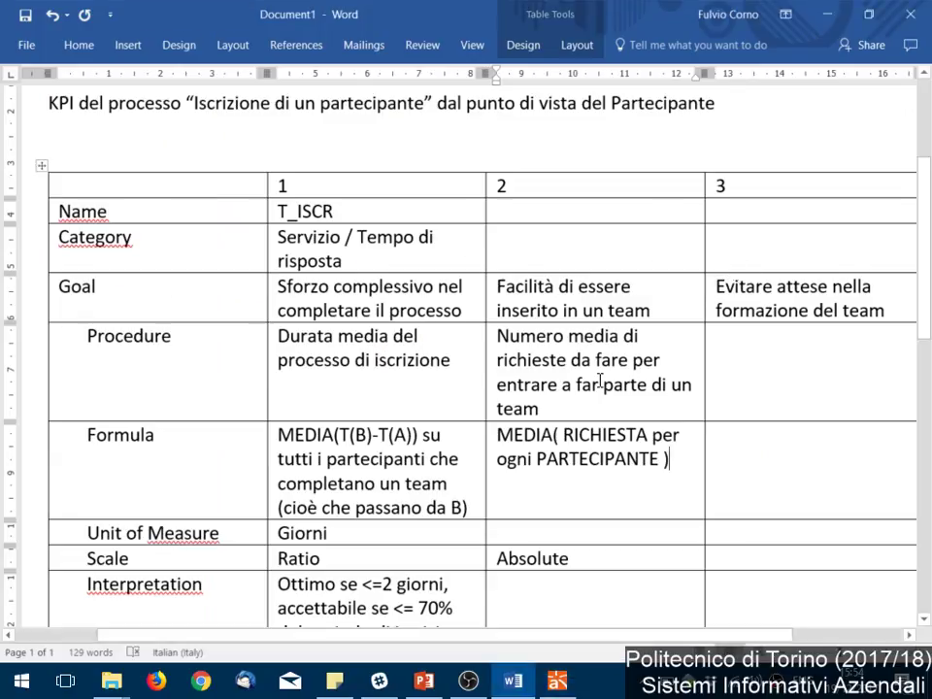
{"action": "double_click", "coordinate": [572, 435]}
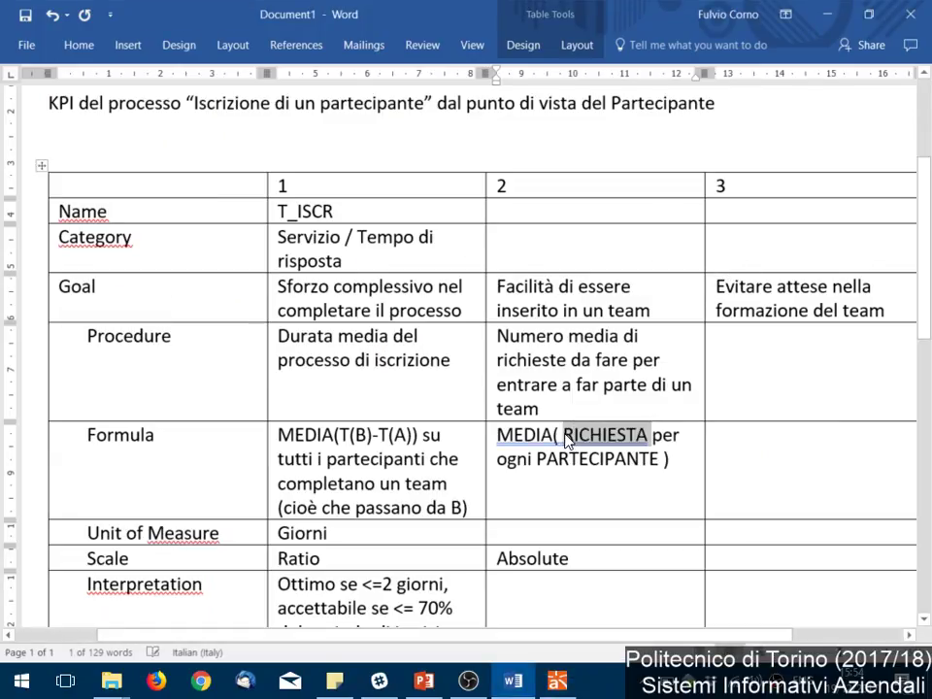
{"action": "left_click", "coordinate": [564, 435]}
{"action": "type", "text": "CONUNT"}
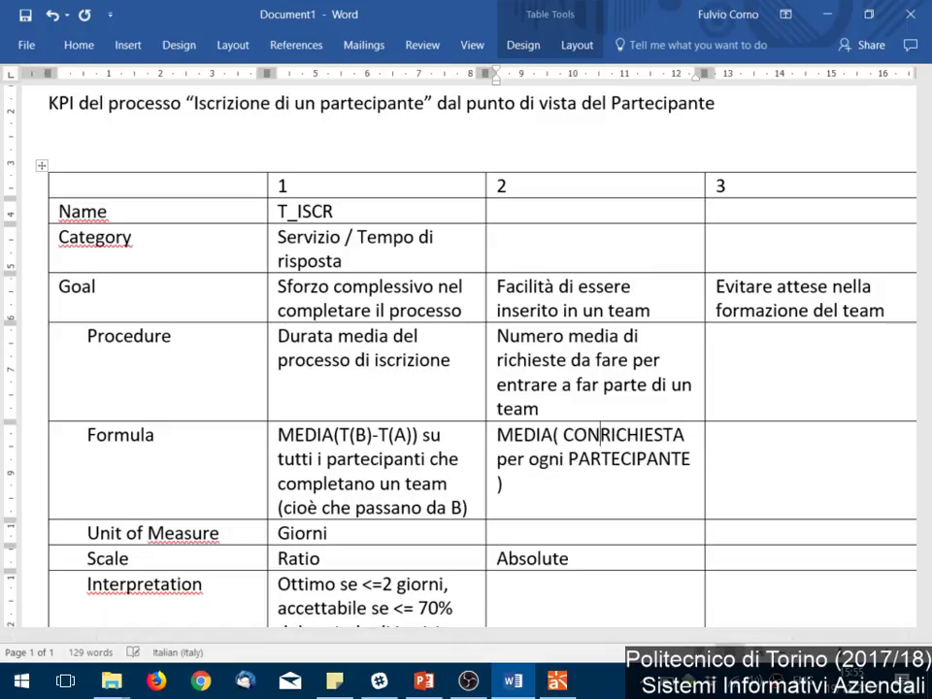
{"action": "key", "text": "BackSpace"}
{"action": "type", "text": "UNT("}
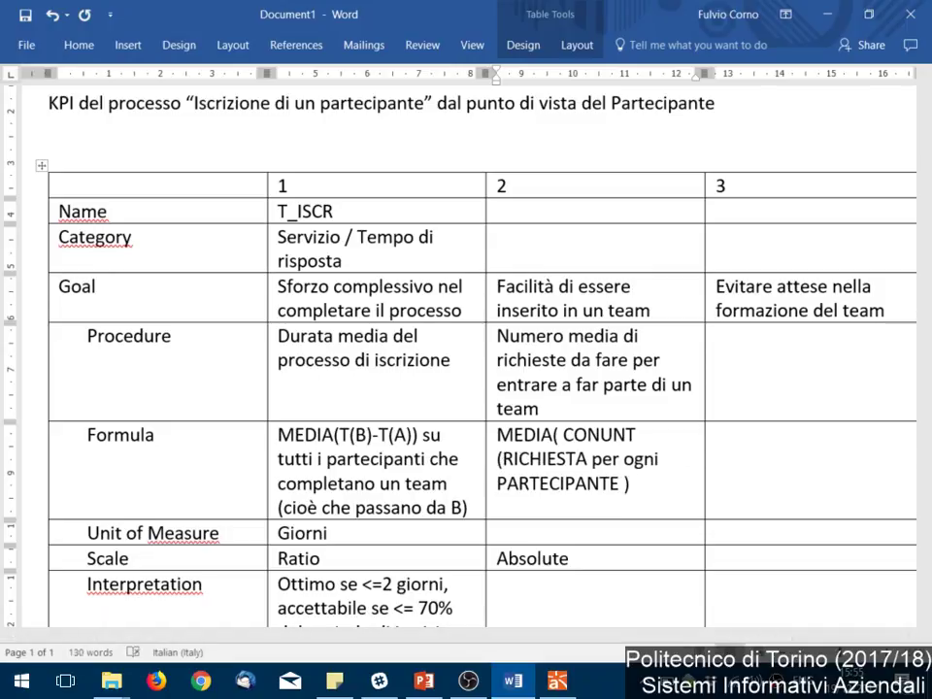
- Remove "RICHIESTA per ogni" from KPI 2's Formula and complete the count argument as "PARTECIPANTE.RICHIEDE)"
{"action": "key", "text": "ctrl+shift+Right"}
{"action": "key", "text": "ctrl+shift+Right"}
{"action": "key", "text": "ctrl+shift+Right"}
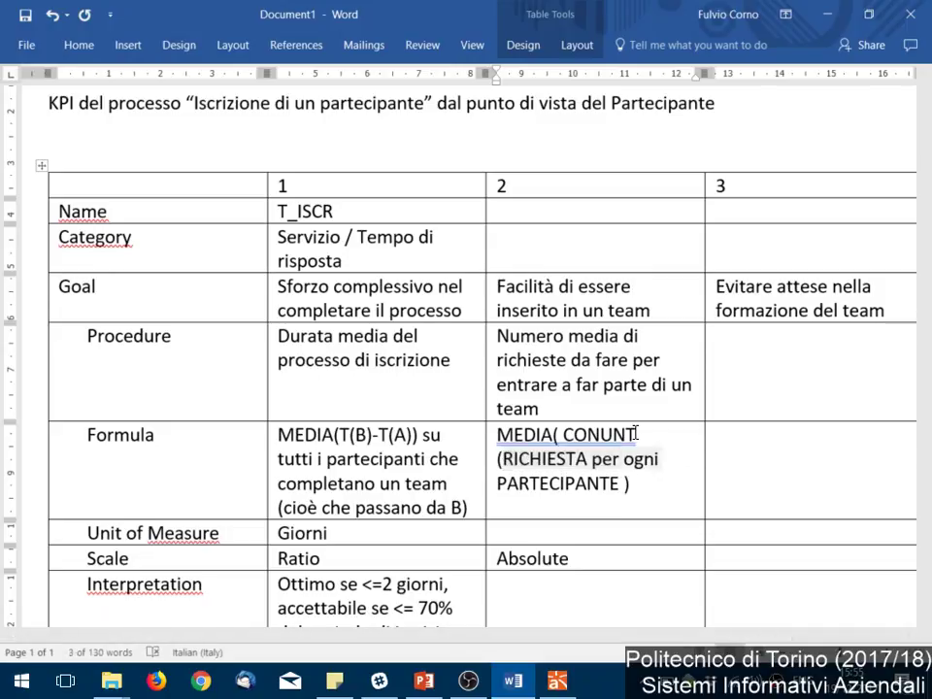
{"action": "key", "text": "Delete"}
{"action": "key", "text": "ctrl+Right"}
{"action": "key", "text": "Left"}
{"action": "type", "text": ".RICHIEDE)"}
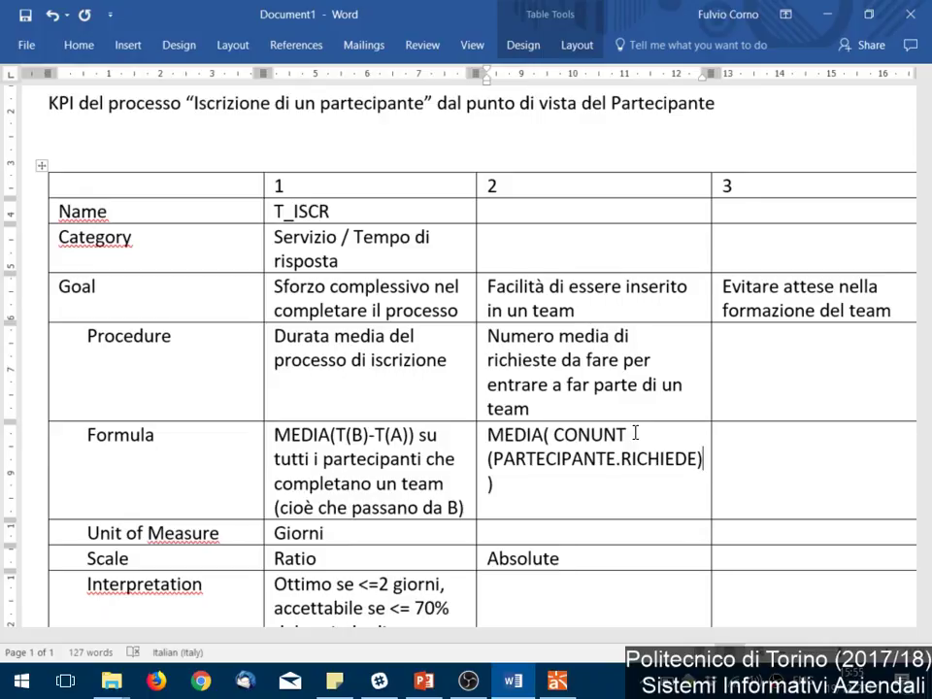
- Correct the function name to "COUNT" and replace the dot between PARTECIPANTE and RICHIEDE with "->" in KPI 2's Formula
{"action": "key", "text": "Left"}
{"action": "key", "text": "Left"}
{"action": "key", "text": "BackSpace"}
{"action": "key", "text": "Down"}
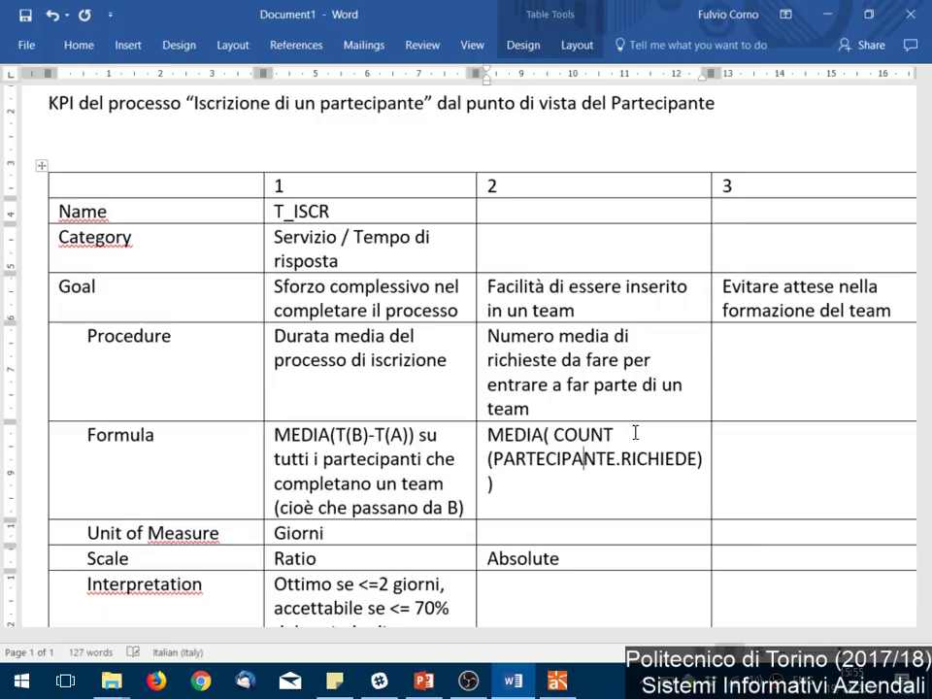
{"action": "key", "text": "Right"}
{"action": "key", "text": "Right"}
{"action": "key", "text": "Right"}
{"action": "key", "text": "Delete"}
{"action": "type", "text": "->"}
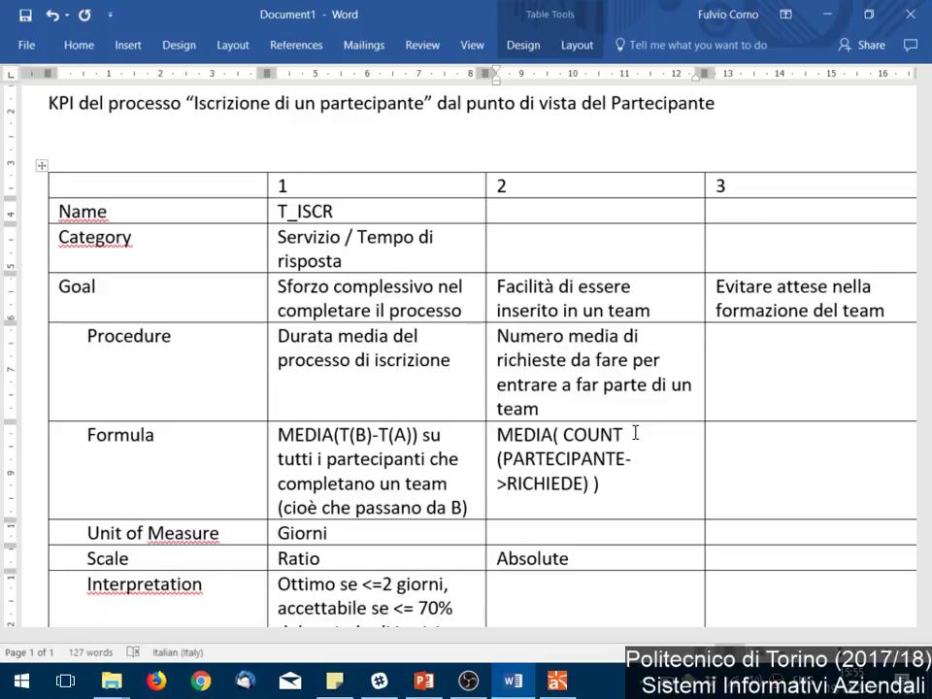
- Compare KPI 2's Formula with the "richiesto" association end and the RIchiede class in Astah's class diagram
{"action": "double_click", "coordinate": [544, 458]}
{"action": "left_click", "coordinate": [529, 482]}
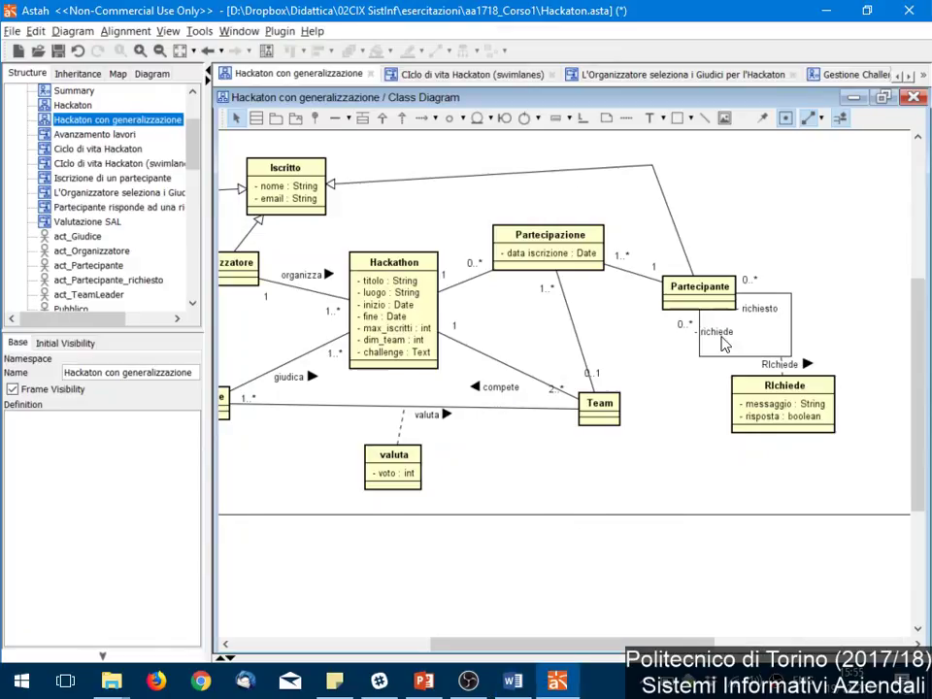
{"action": "left_click", "coordinate": [752, 289]}
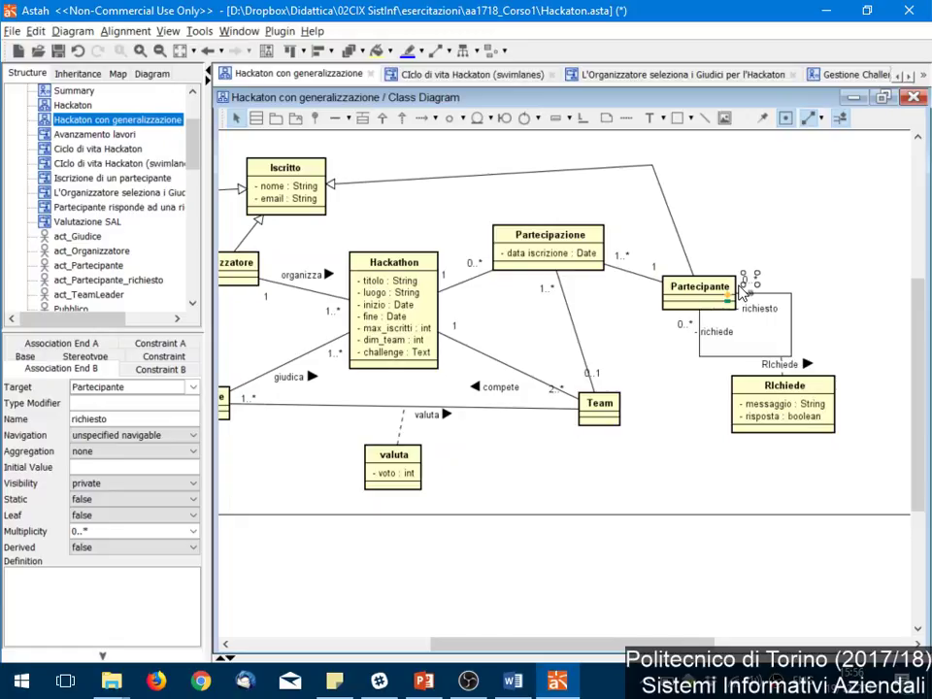
{"action": "left_click", "coordinate": [791, 388]}
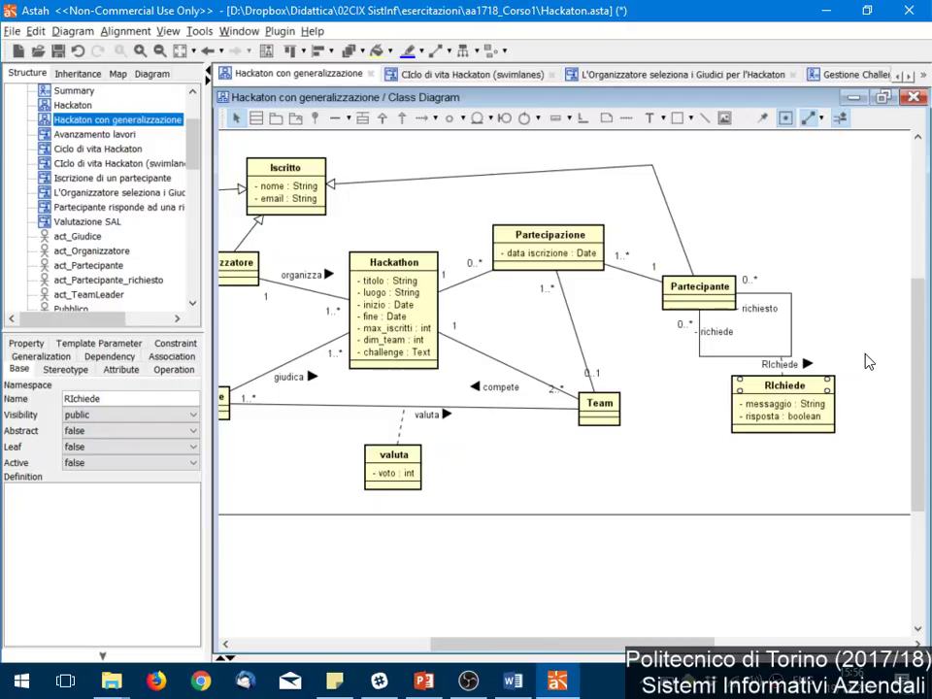
- Return to Word and enter "Numero (di richieste)" as the Unit of Measure of KPI 2
{"action": "key", "text": "alt+Tab"}
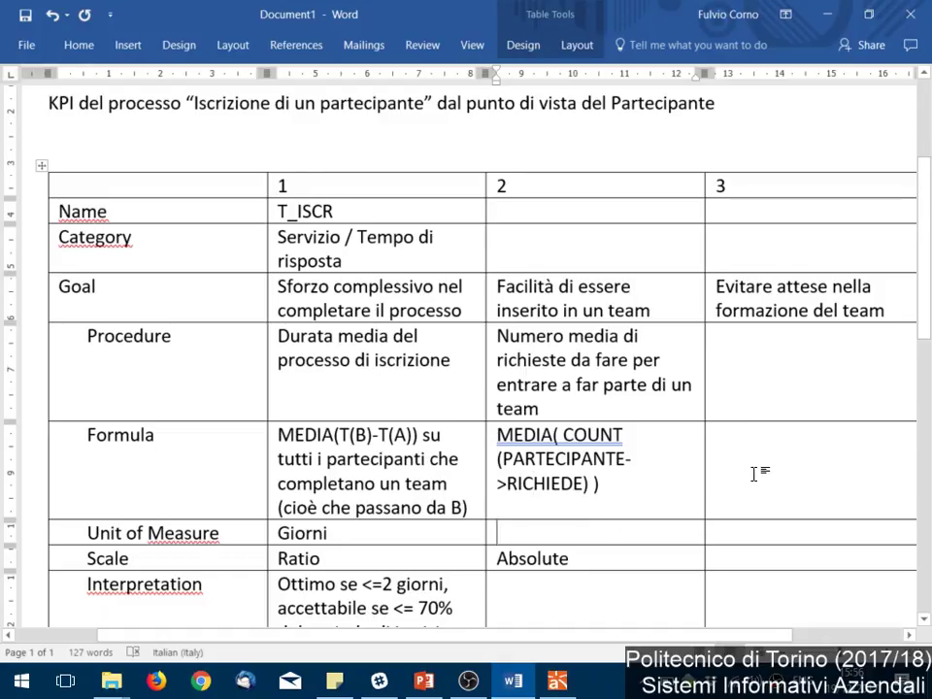
{"action": "key", "text": "Tab"}
{"action": "type", "text": "Num"}
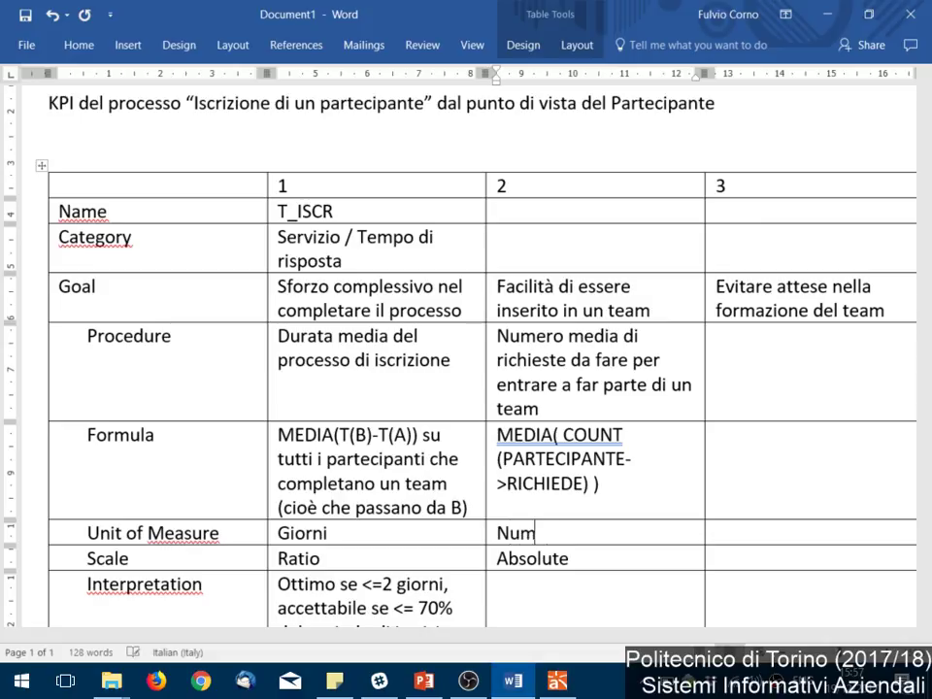
{"action": "type", "text": "ero (di richieste)"}
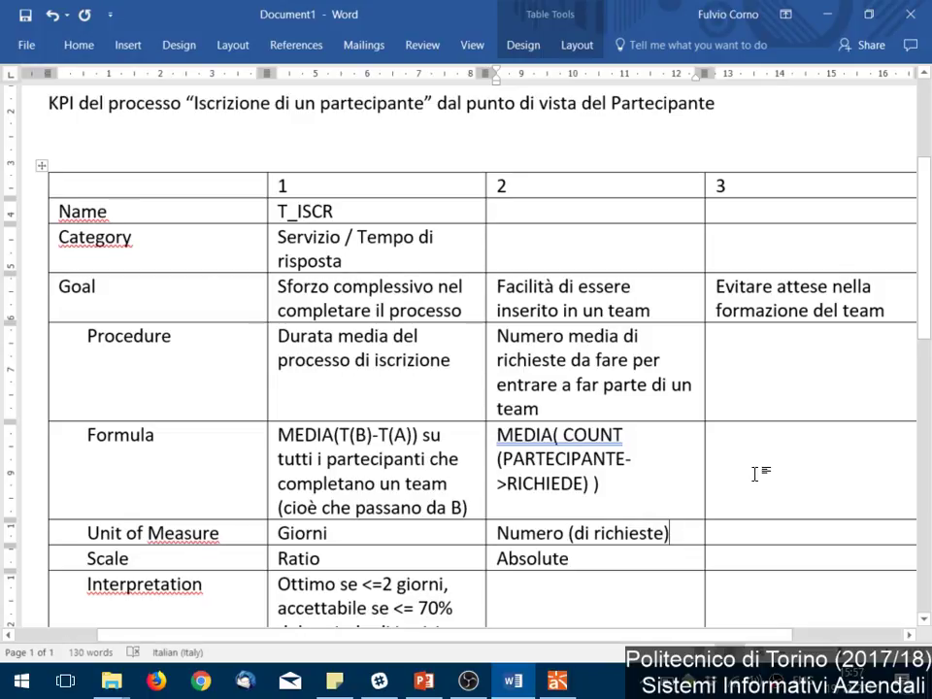
- Enter "Servizio / Perfect orders O" as the Category of KPI 2
{"action": "left_click", "coordinate": [664, 242]}
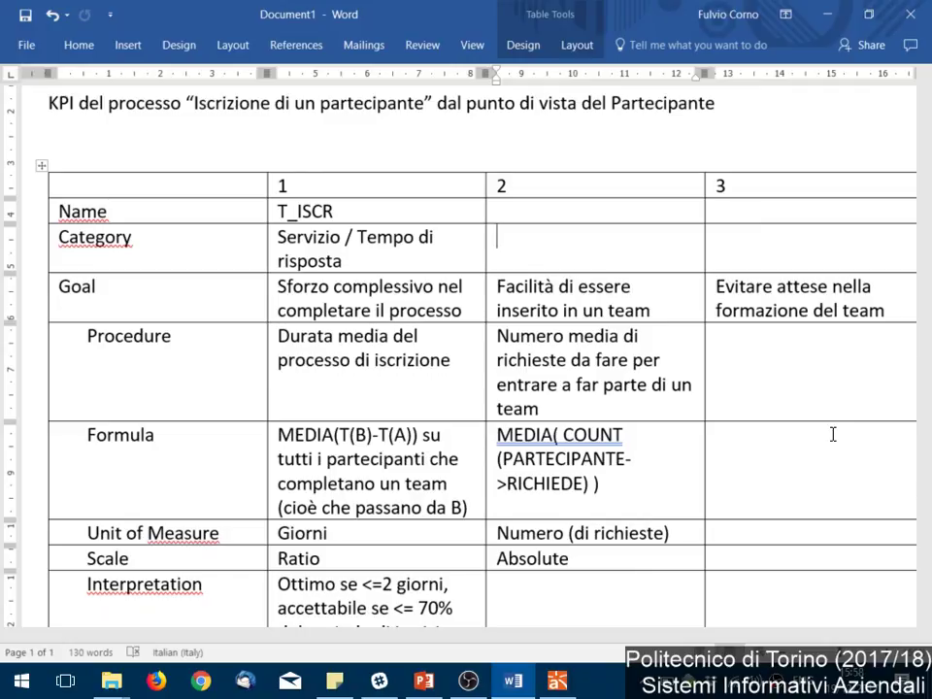
{"action": "type", "text": "Servir"}
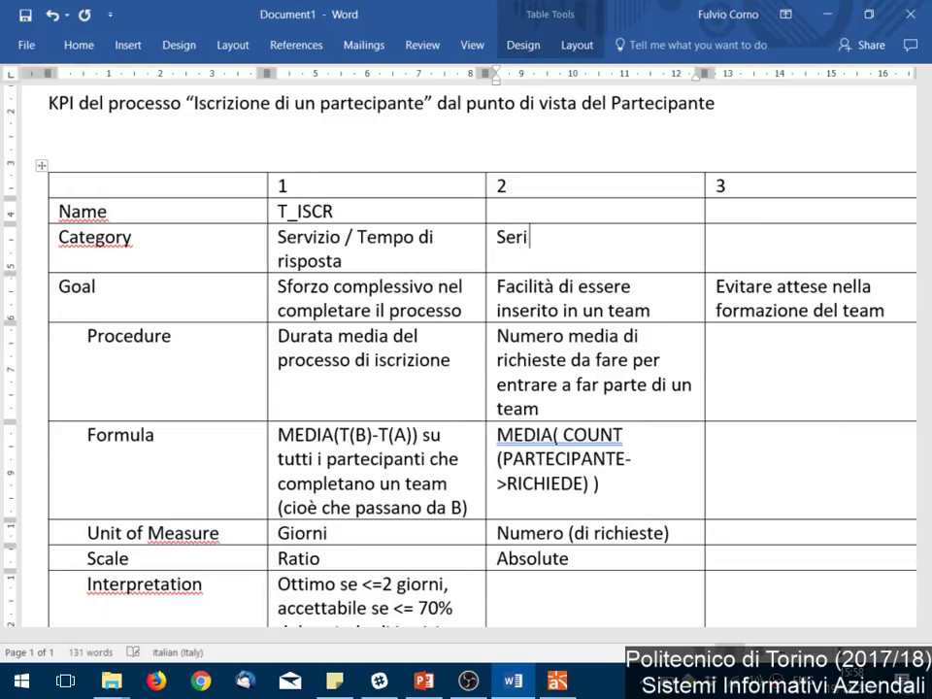
{"action": "key", "text": "BackSpace"}
{"action": "type", "text": "zio "}
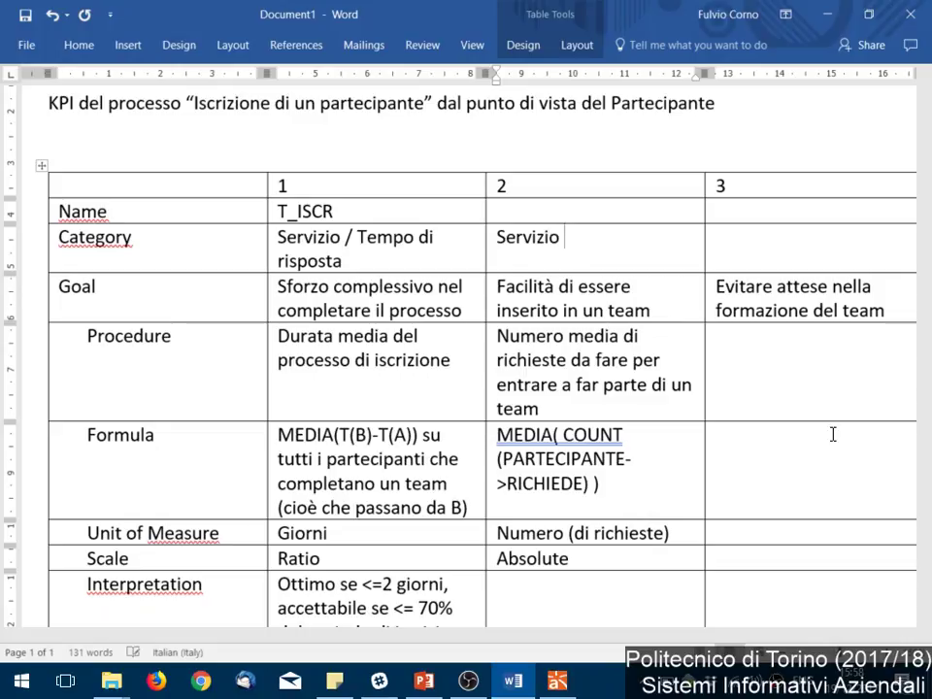
{"action": "type", "text": "/ Prefer"}
{"action": "key", "text": "BackSpace"}
{"action": "key", "text": "BackSpace"}
{"action": "key", "text": "BackSpace"}
{"action": "key", "text": "BackSpace"}
{"action": "key", "text": "BackSpace"}
{"action": "type", "text": "erfe"}
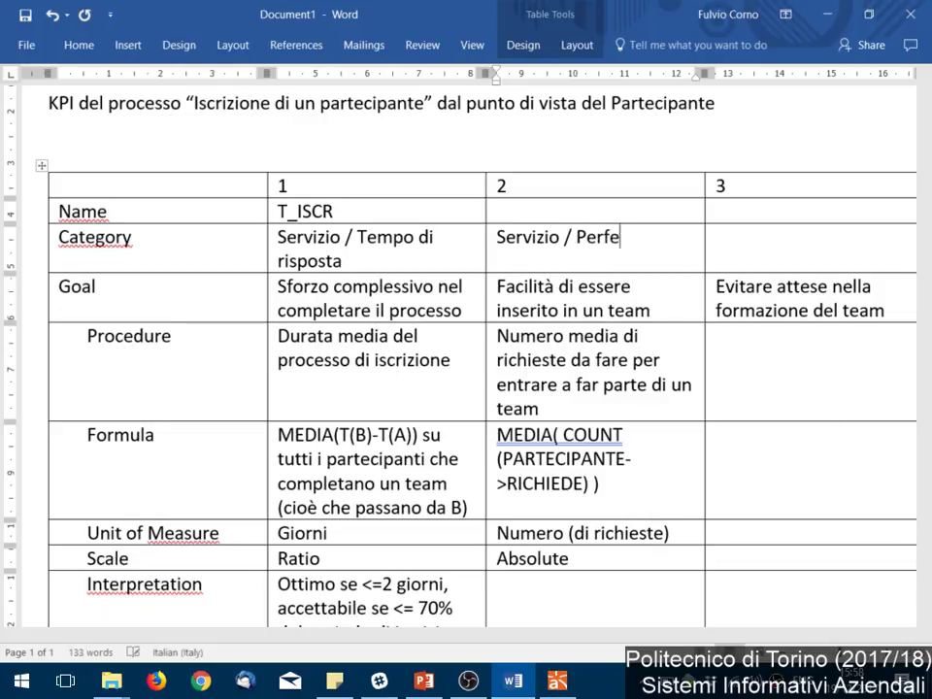
{"action": "type", "text": "ct orders O"}
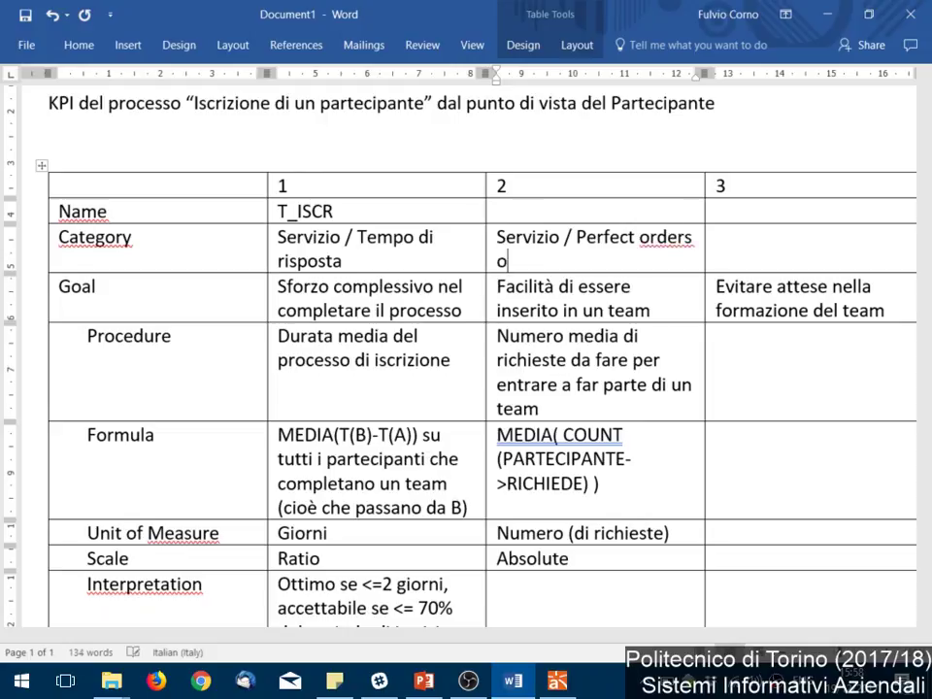
- Add "Efficiency / output:risorse" on a new line as the alternative Category of KPI 2
{"action": "key", "text": "Return"}
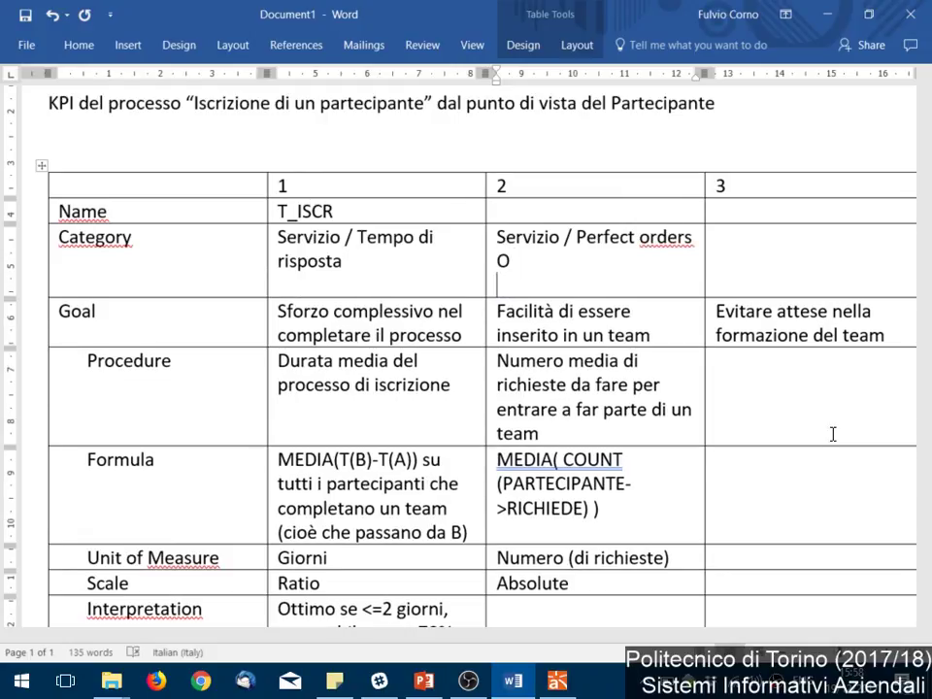
{"action": "type", "text": "Effici"}
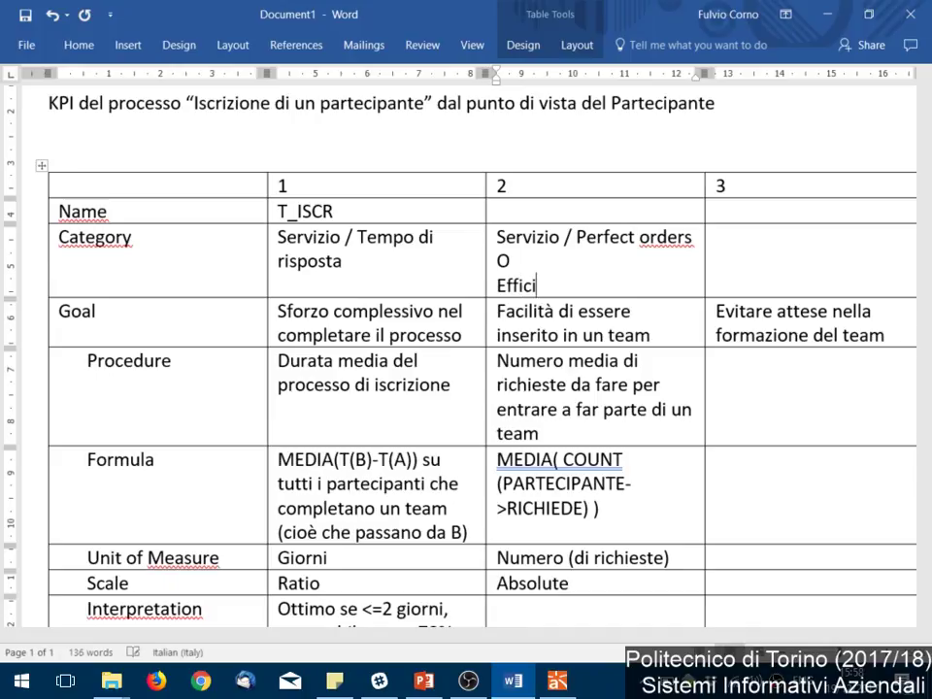
{"action": "type", "text": "ency / "}
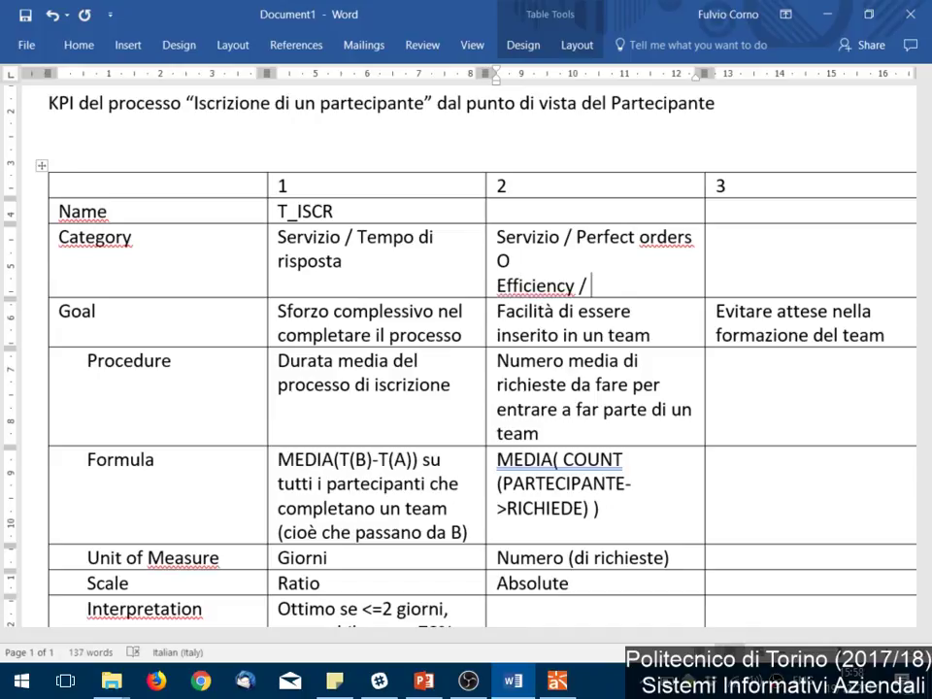
{"action": "type", "text": "output:res"}
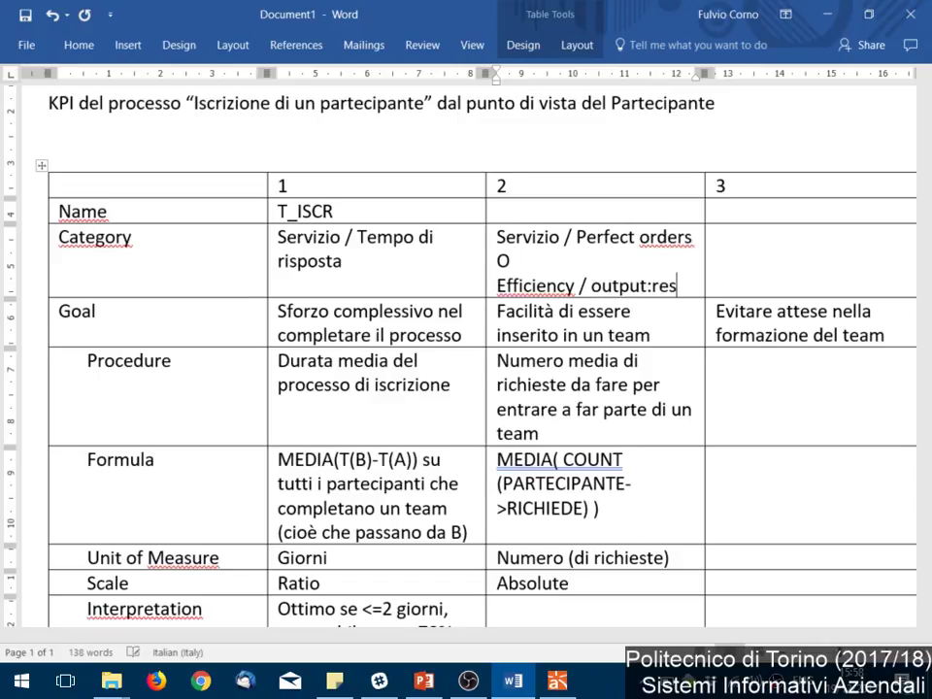
{"action": "key", "text": "BackSpace"}
{"action": "key", "text": "BackSpace"}
{"action": "type", "text": "isorse"}
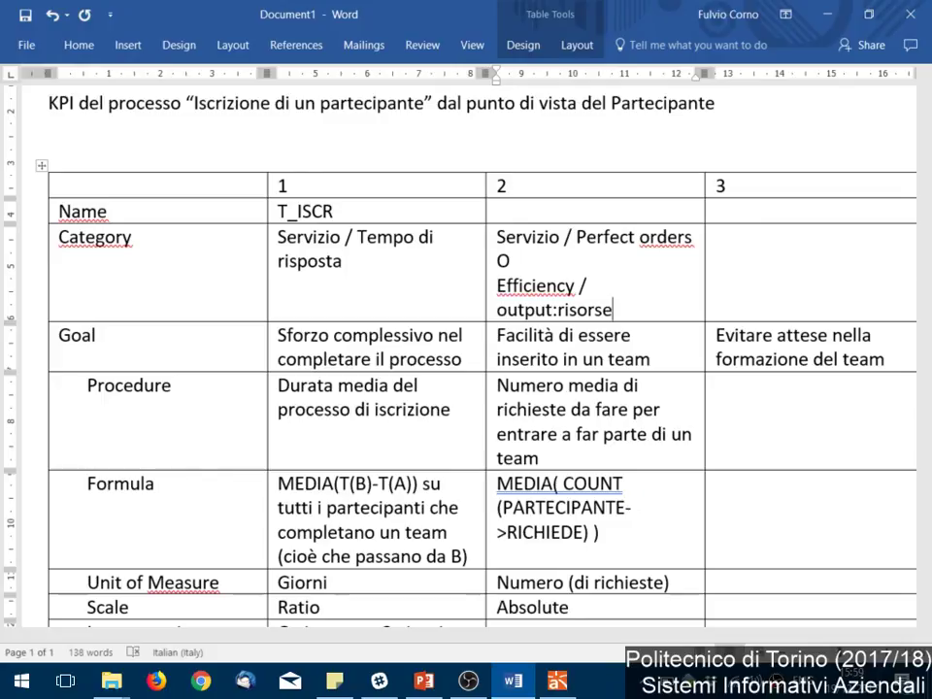
- Review the table and highlight the Category and Goal rows from their labels through KPI 2
{"action": "scroll", "coordinate": [747, 451], "scroll_direction": "down", "scroll_amount": 3}
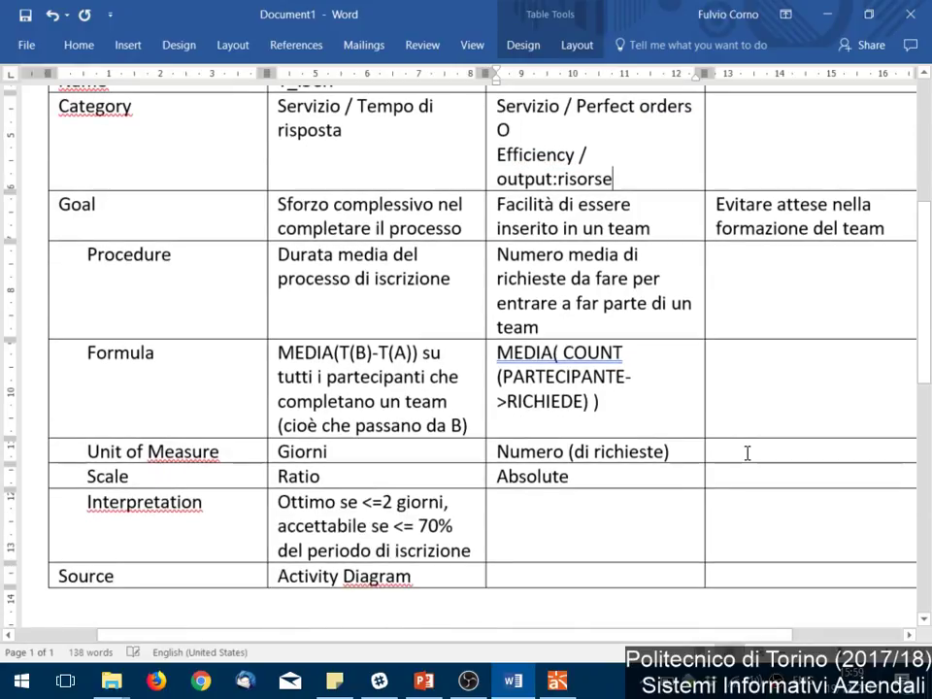
{"action": "scroll", "coordinate": [746, 451], "scroll_direction": "up", "scroll_amount": 3}
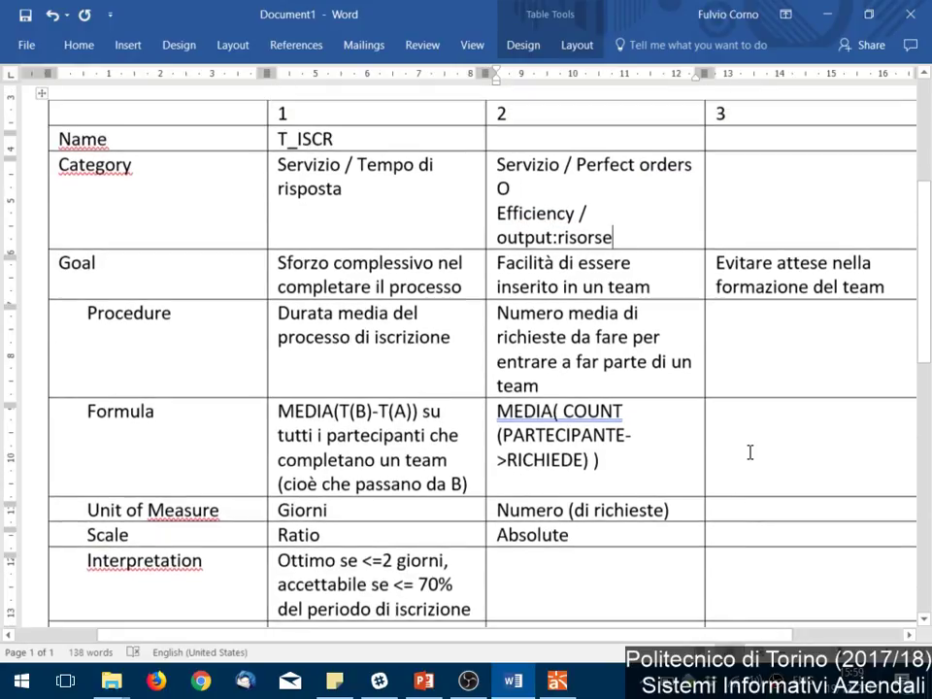
{"action": "left_click_drag", "start_coordinate": [242, 247], "coordinate": [625, 336]}
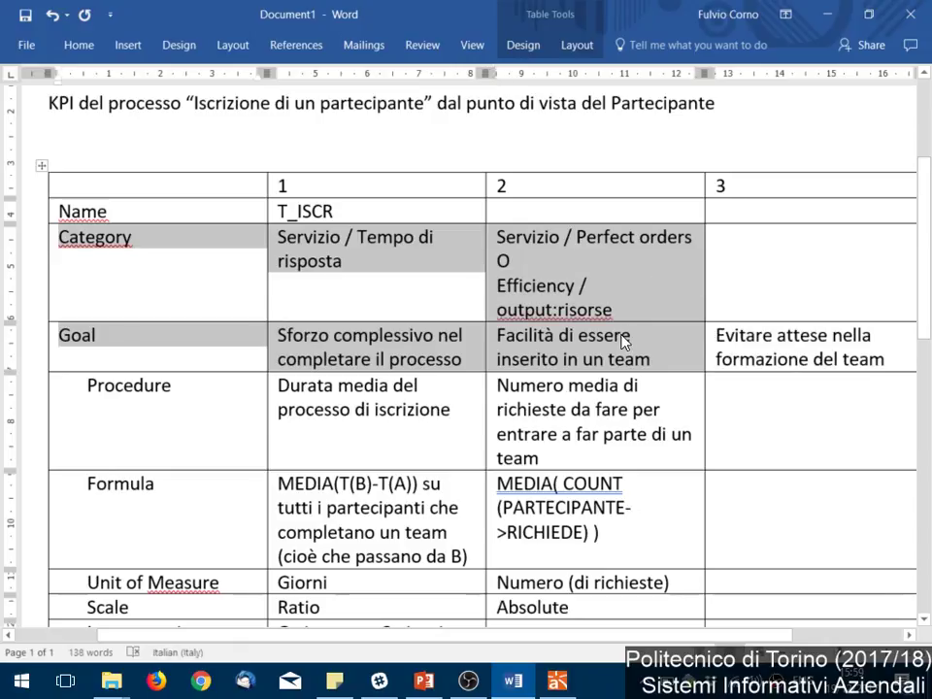